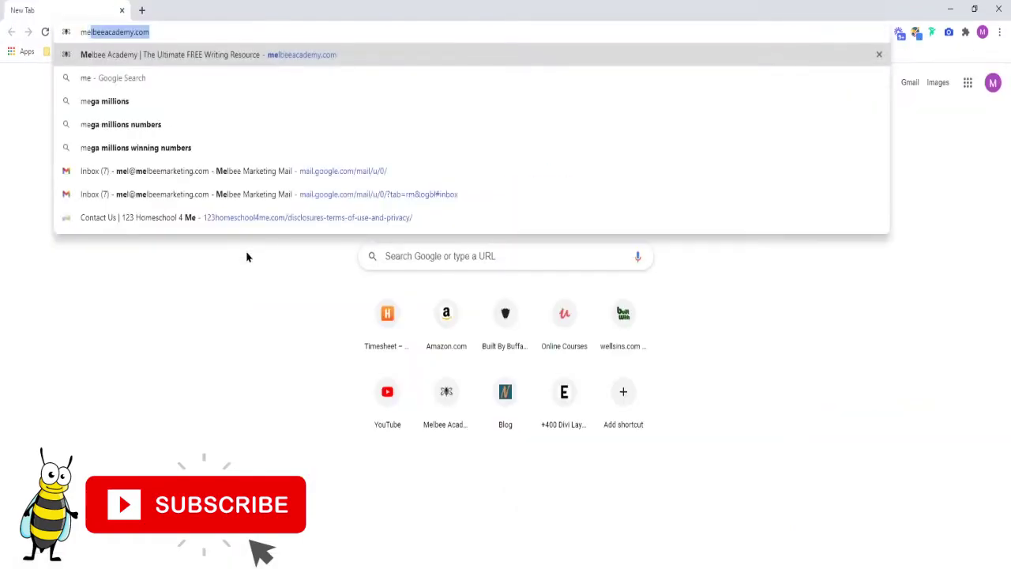
Step: Go to the Melbee Academy site and open its essay writing resources page
text(lbeea)
key(Return)
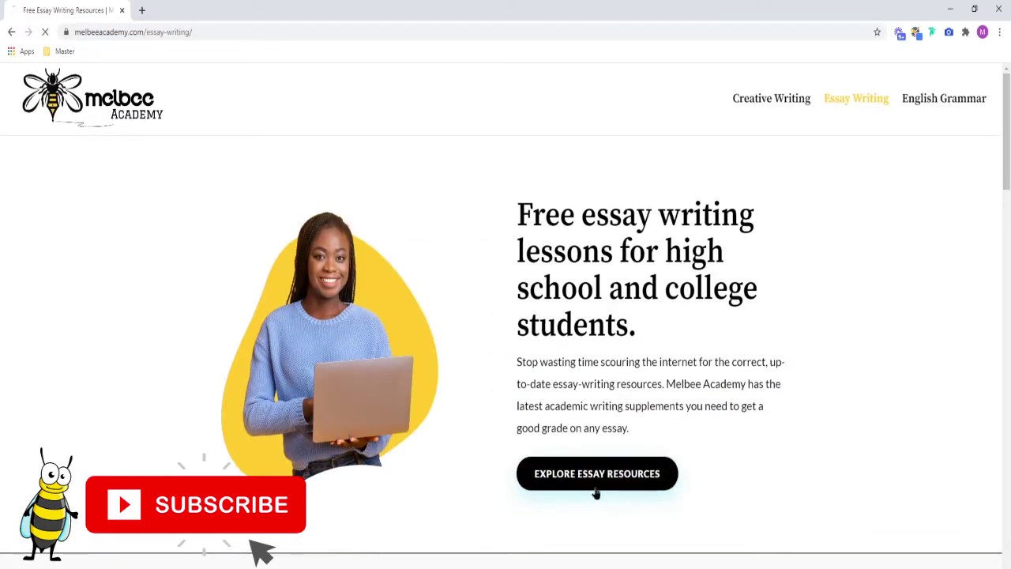
click(598, 490)
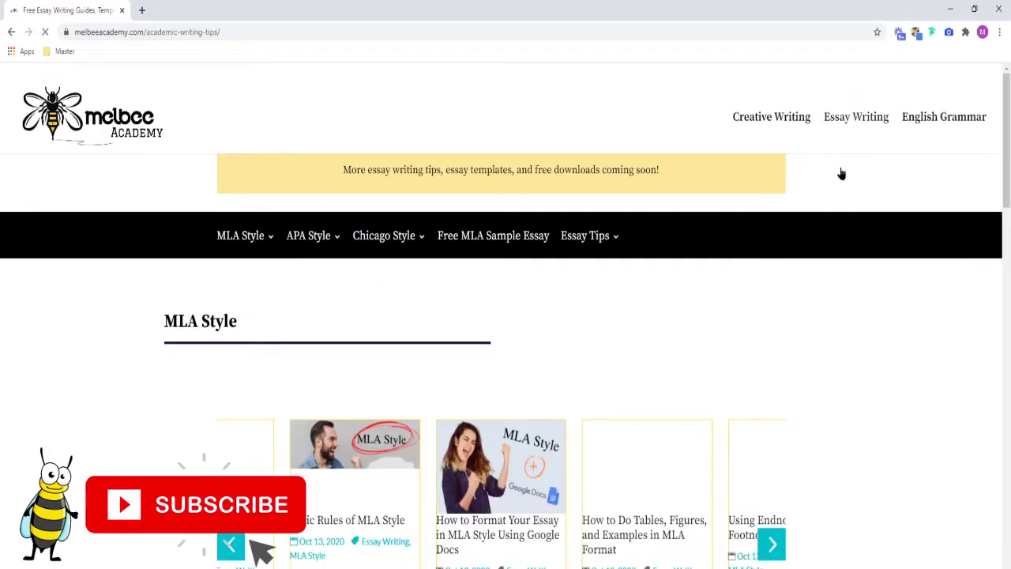
scroll(821, 269, down, 3)
scroll(853, 270, down, 5)
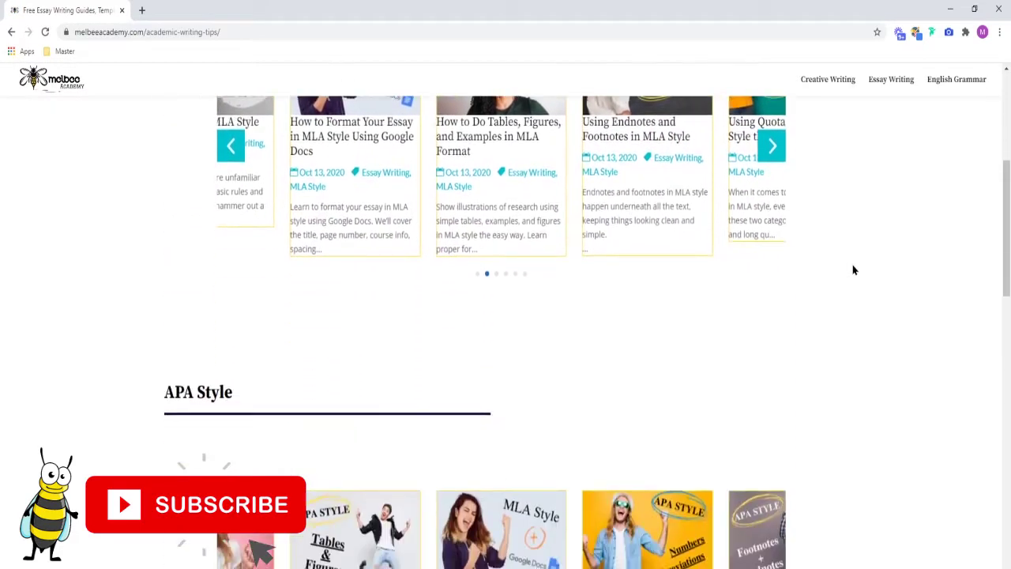
scroll(854, 270, down, 2)
scroll(853, 269, down, 4)
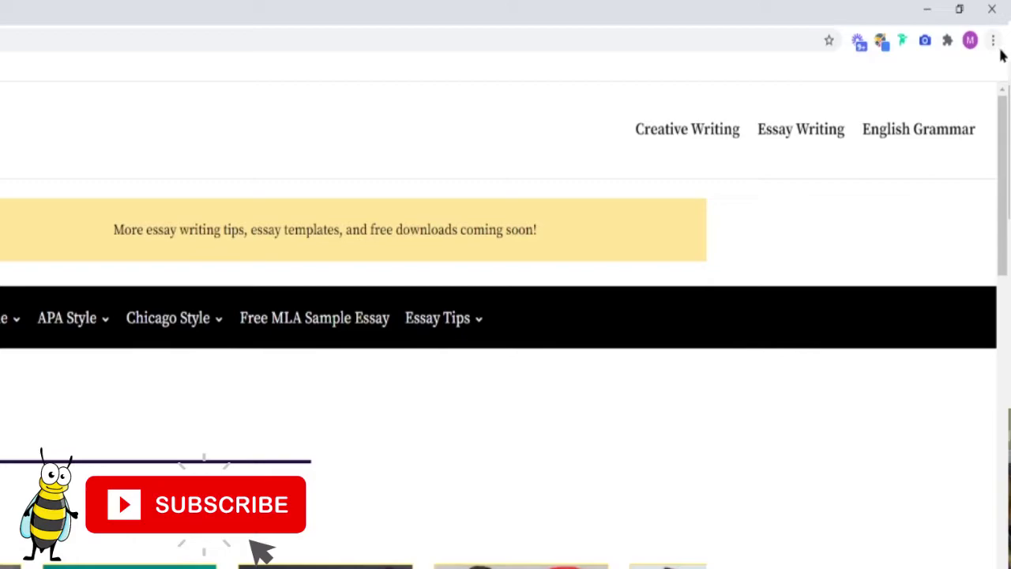
Step: Bookmark the page as 'melbee academy' in the Bookmarks bar folder
click(994, 42)
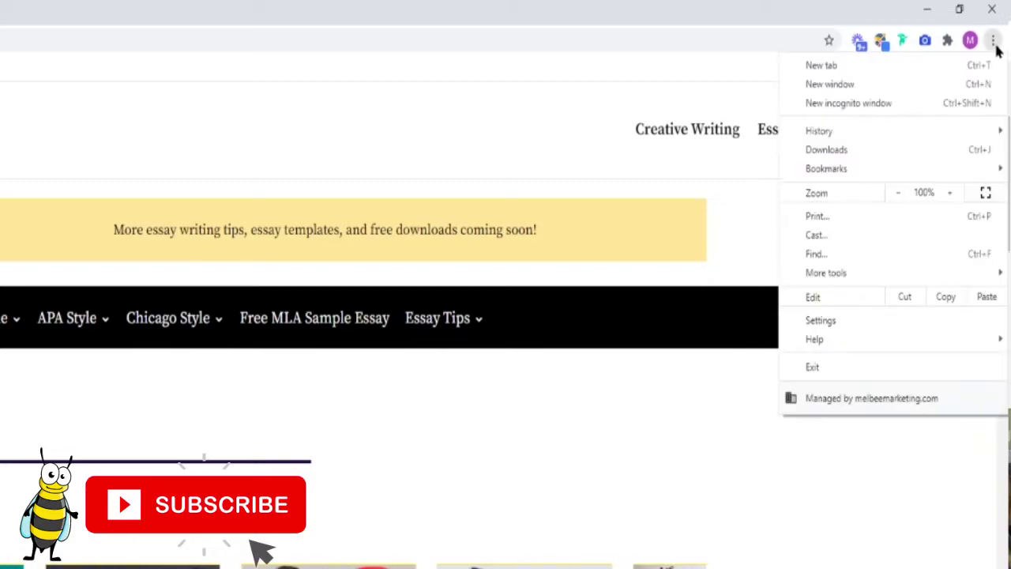
mouse_move(875, 177)
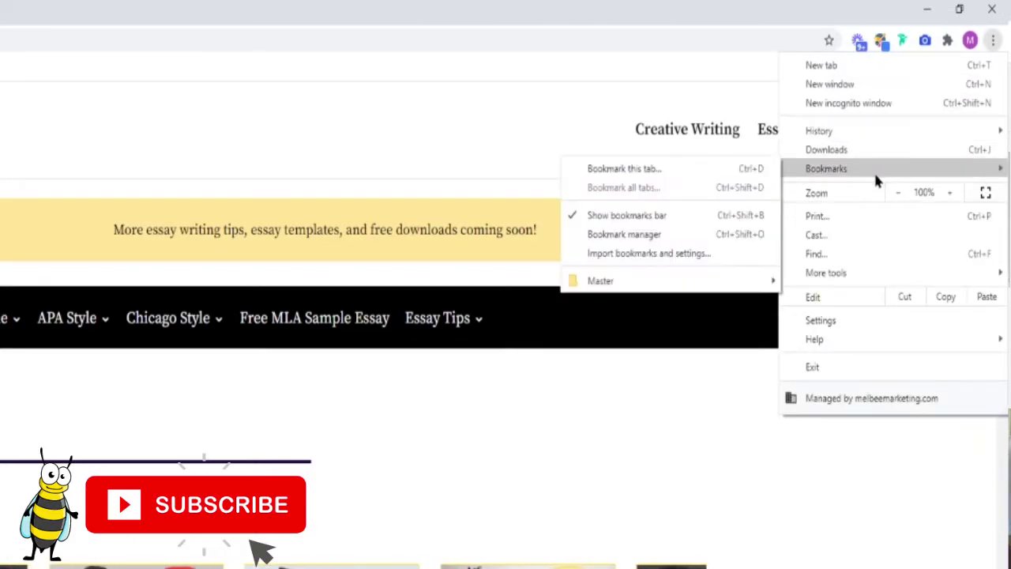
click(680, 171)
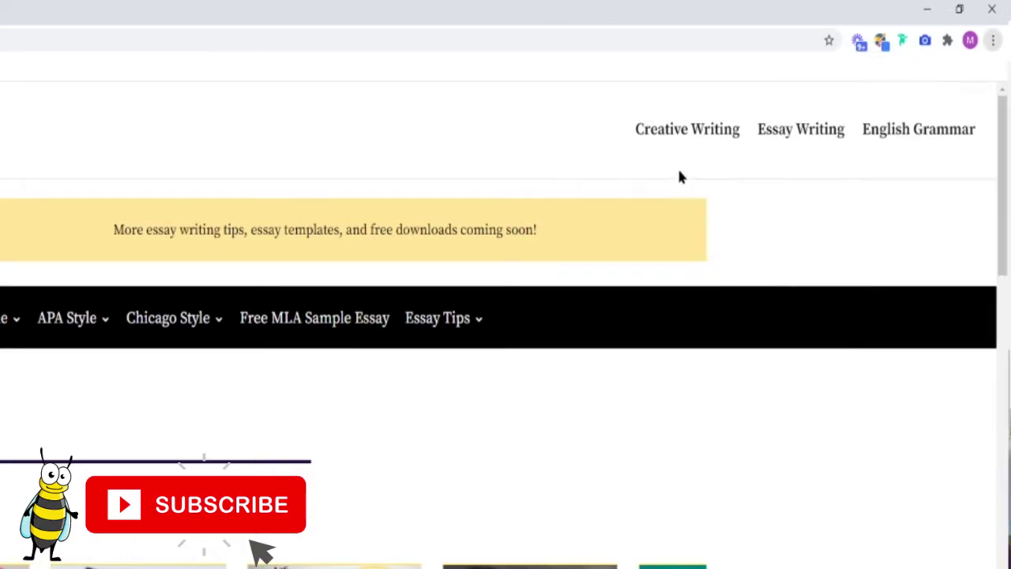
key(BackSpace)
text(melbee ange)
text(my)
click(715, 148)
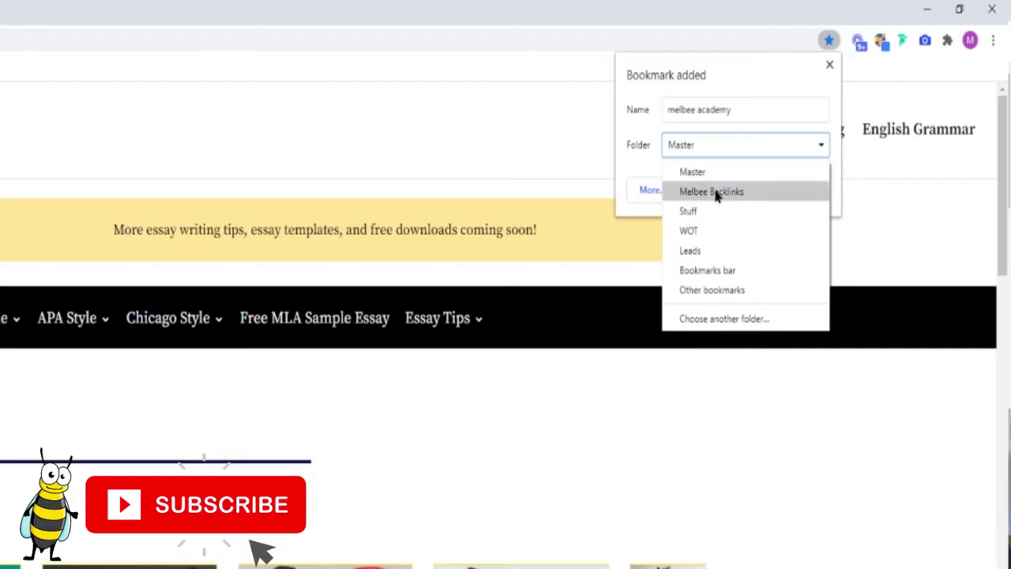
click(719, 275)
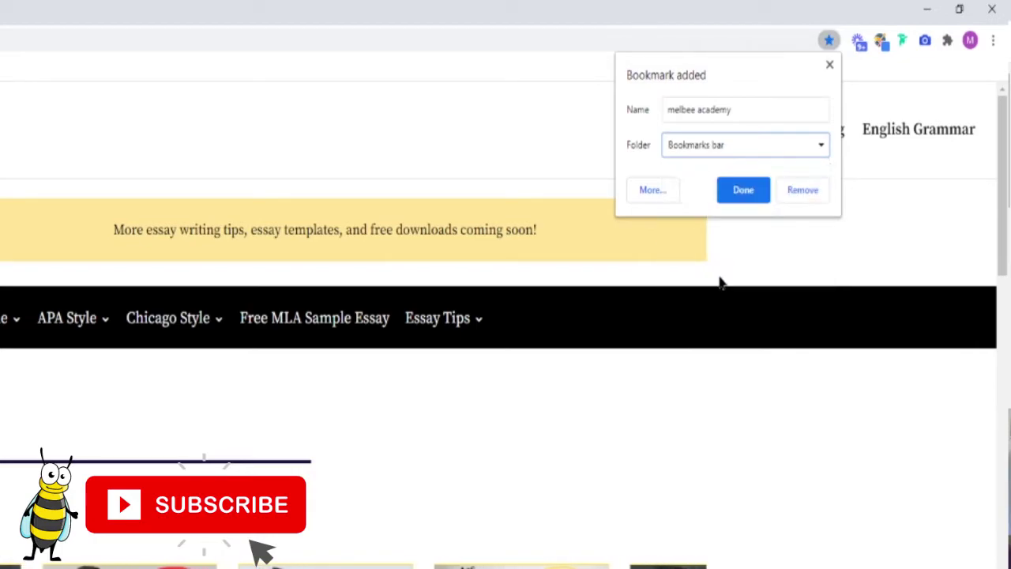
click(743, 191)
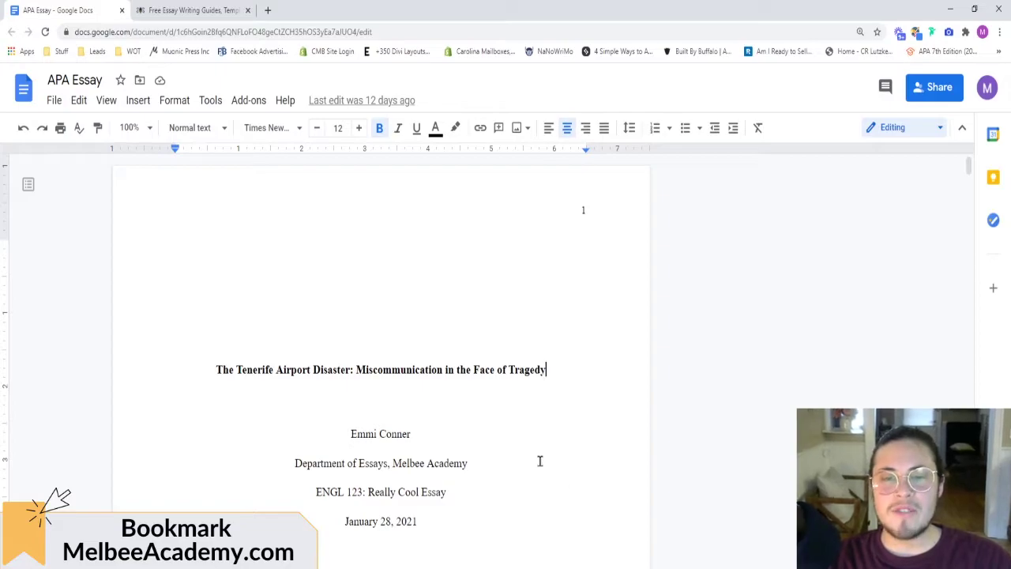
Step: Scroll through the sample APA Essay in Google Docs, then switch to blank Word Document1
scroll(472, 463, down, 10)
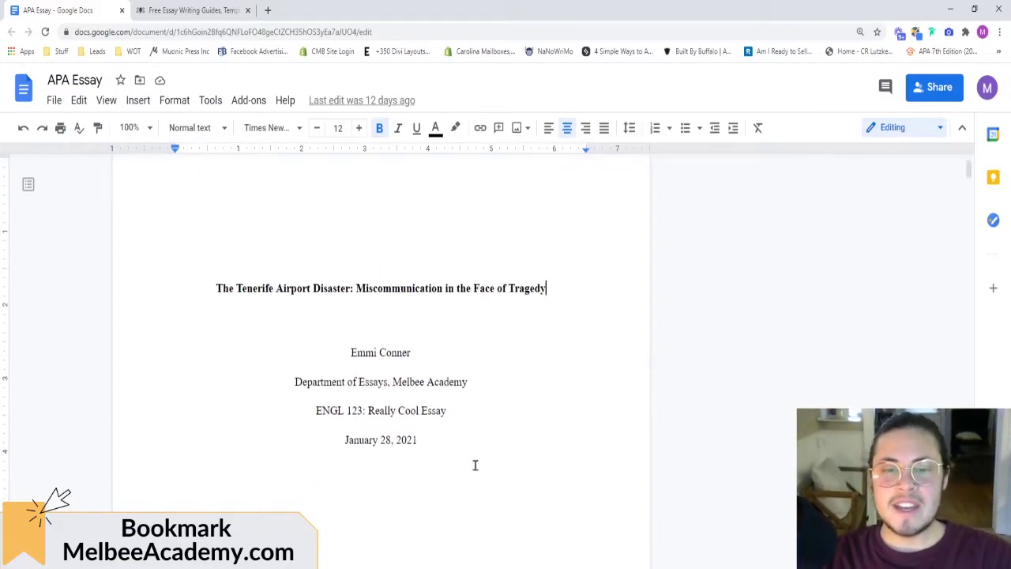
scroll(472, 466, down, 5)
scroll(464, 465, down, 6)
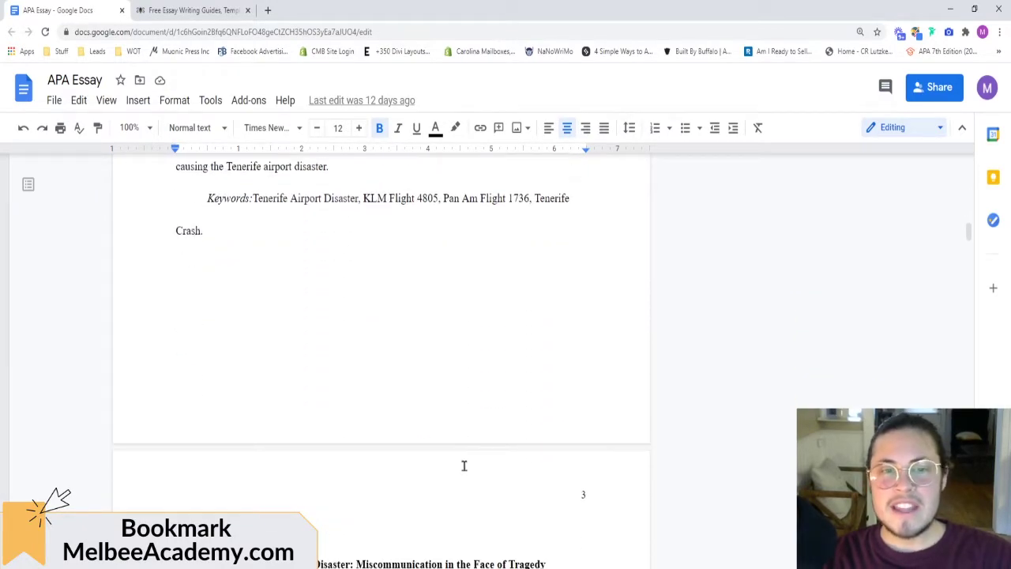
scroll(464, 465, up, 5)
scroll(464, 466, up, 15)
scroll(464, 465, up, 3)
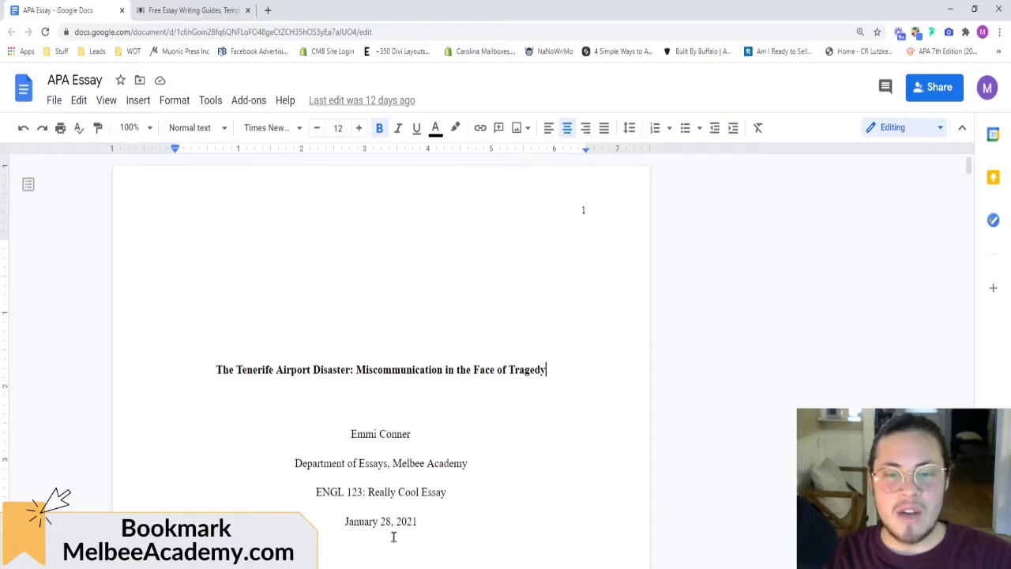
scroll(465, 490, down, 3)
scroll(460, 487, up, 2)
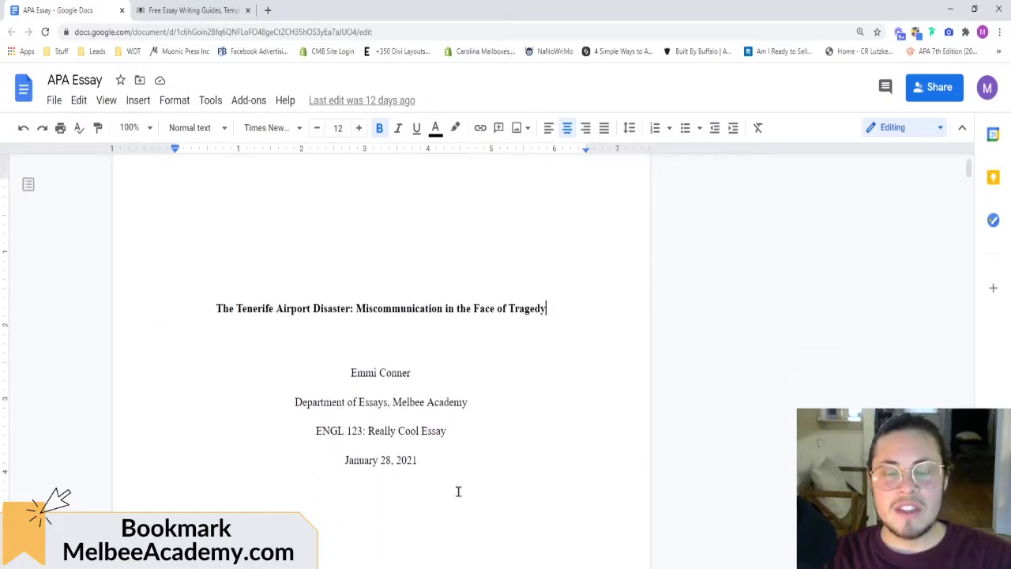
scroll(458, 491, up, 1)
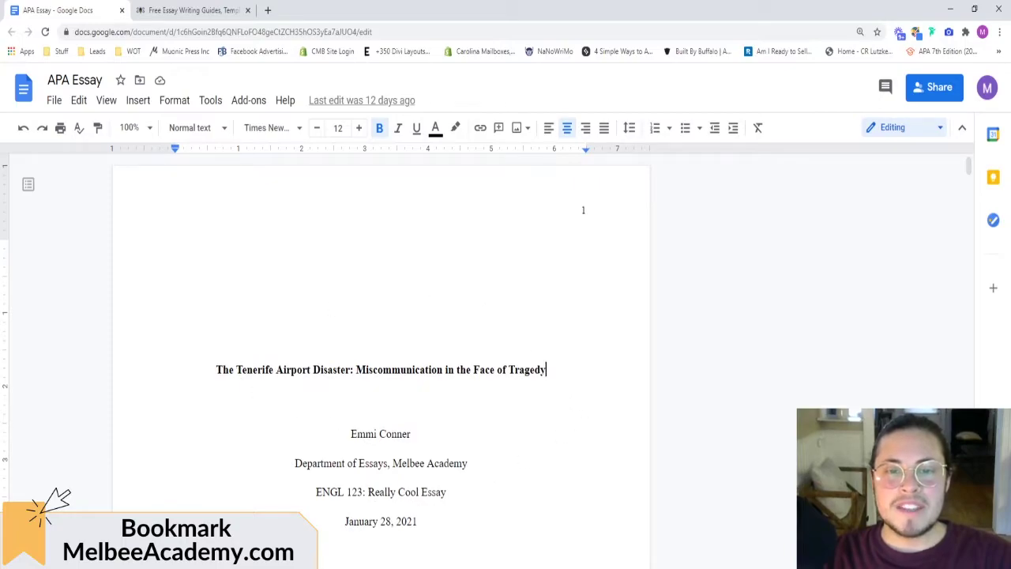
scroll(501, 498, down, 1)
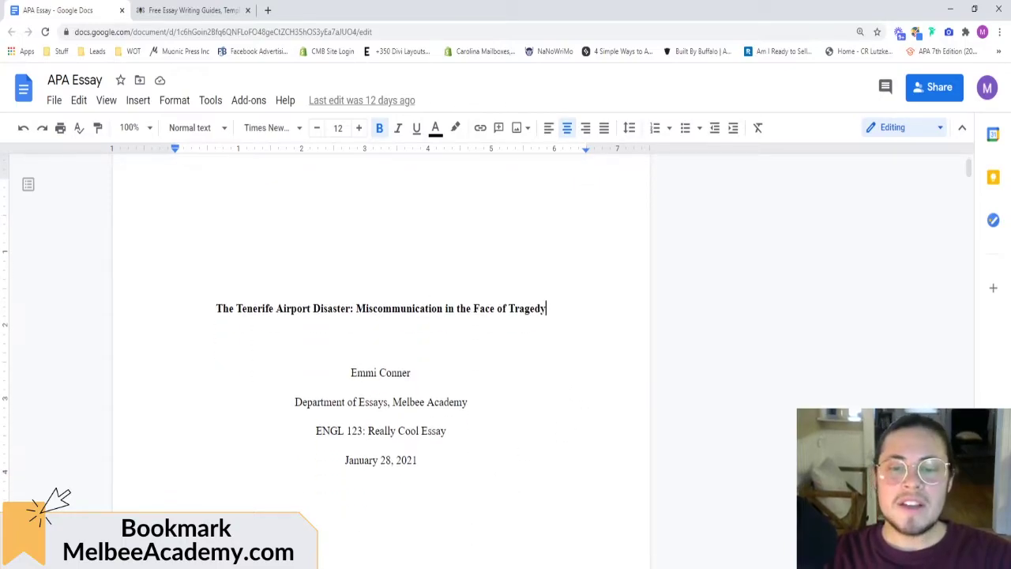
scroll(491, 522, up, 1)
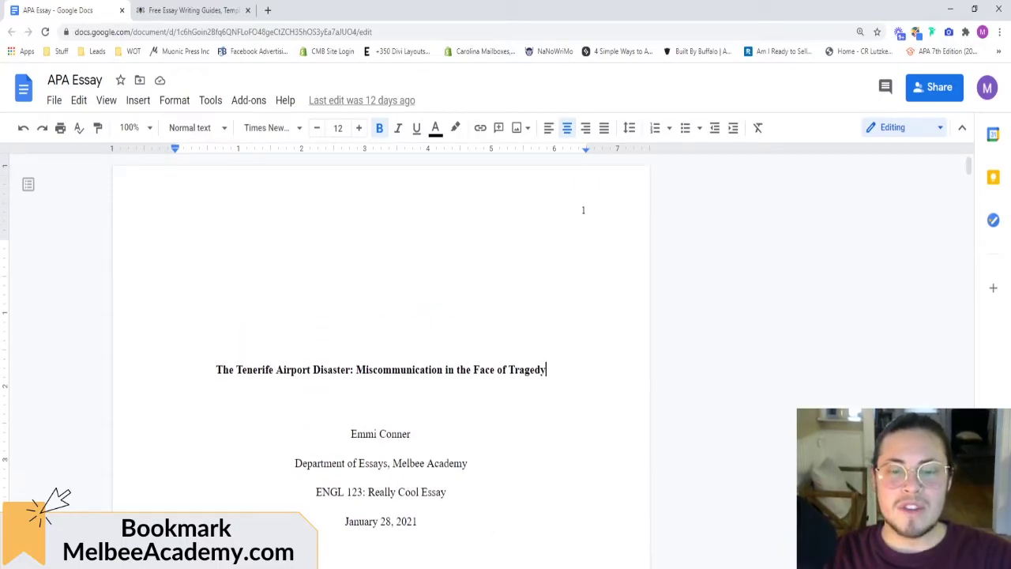
click(479, 557)
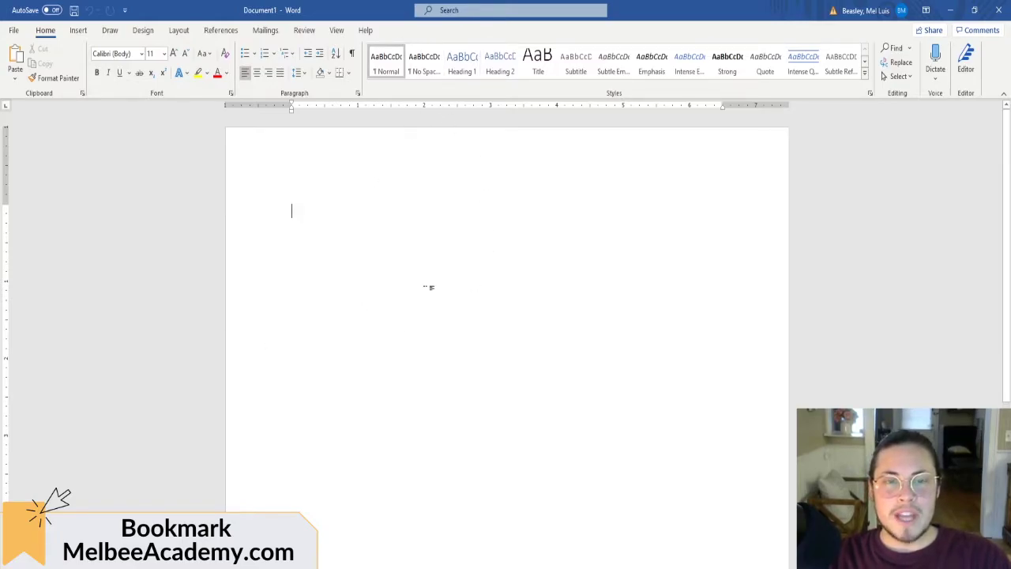
Step: Set the document font to Times New Roman, size 12
click(142, 59)
click(142, 58)
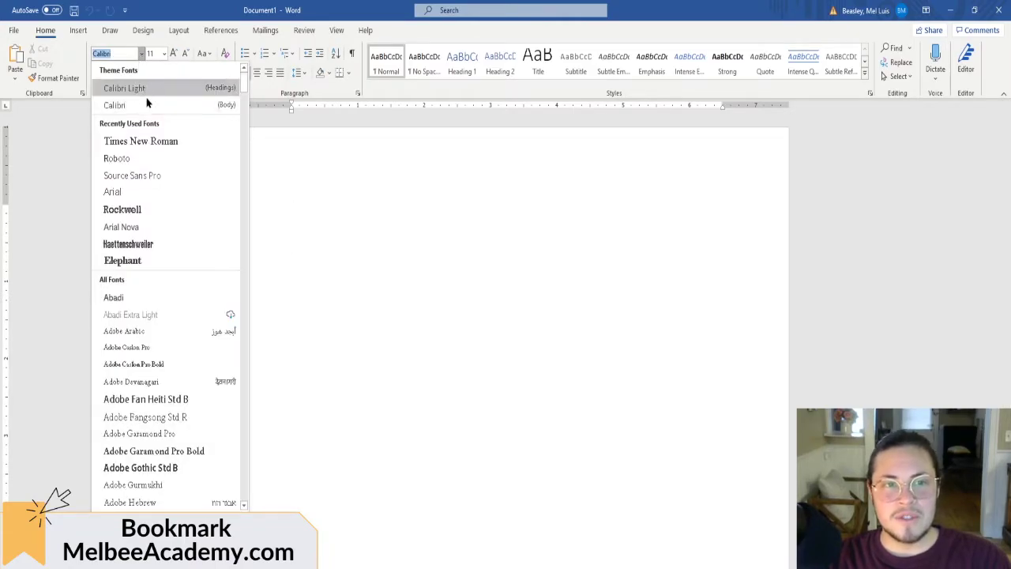
click(168, 140)
click(164, 54)
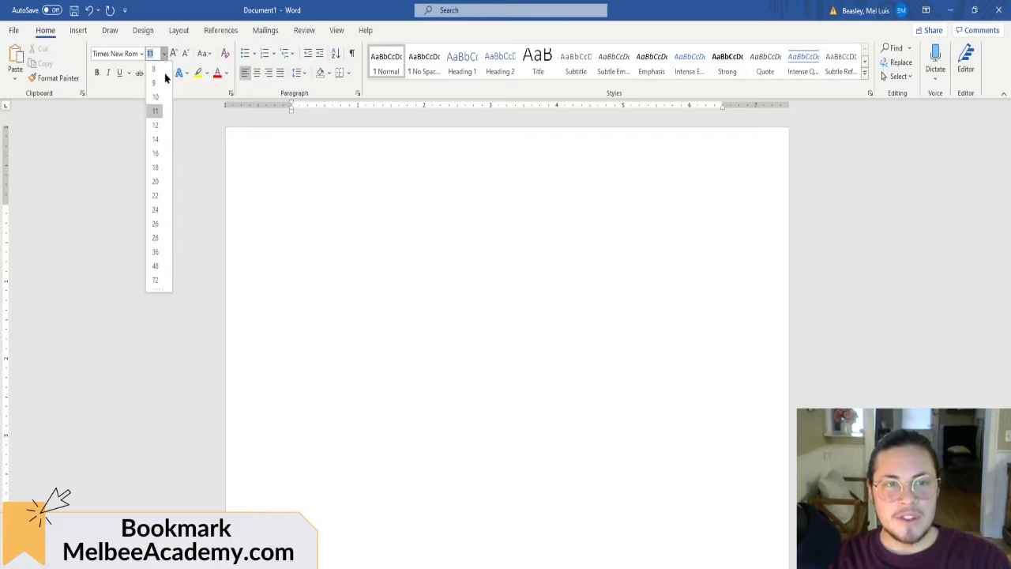
click(156, 127)
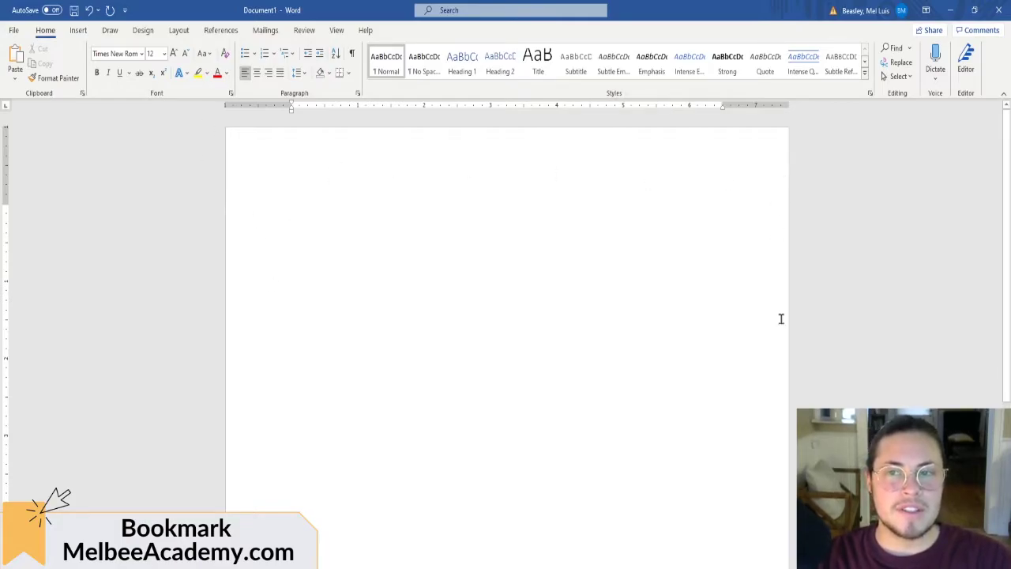
Step: Check that the page margins are Normal at 1 inch
click(182, 31)
click(21, 74)
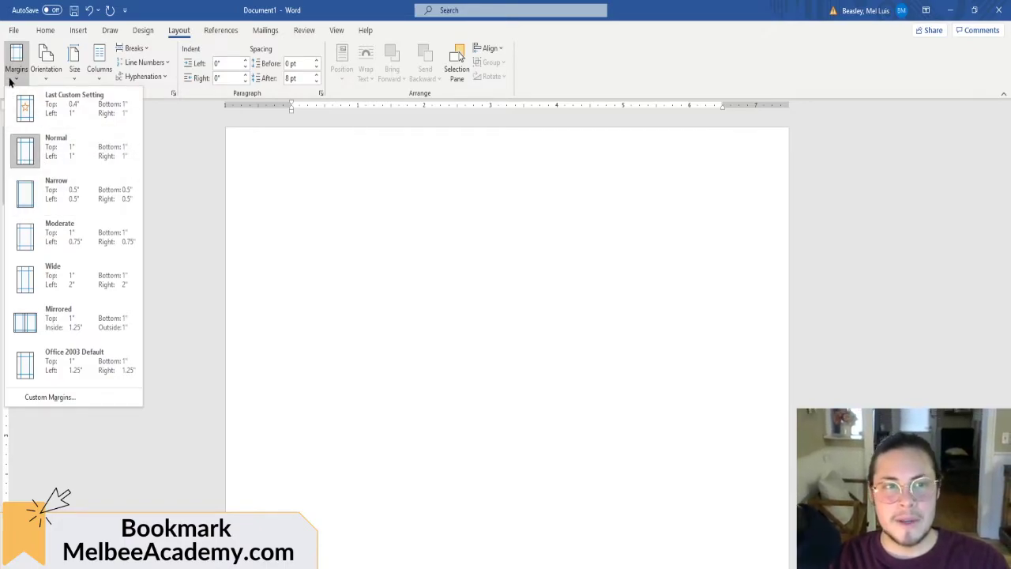
click(46, 31)
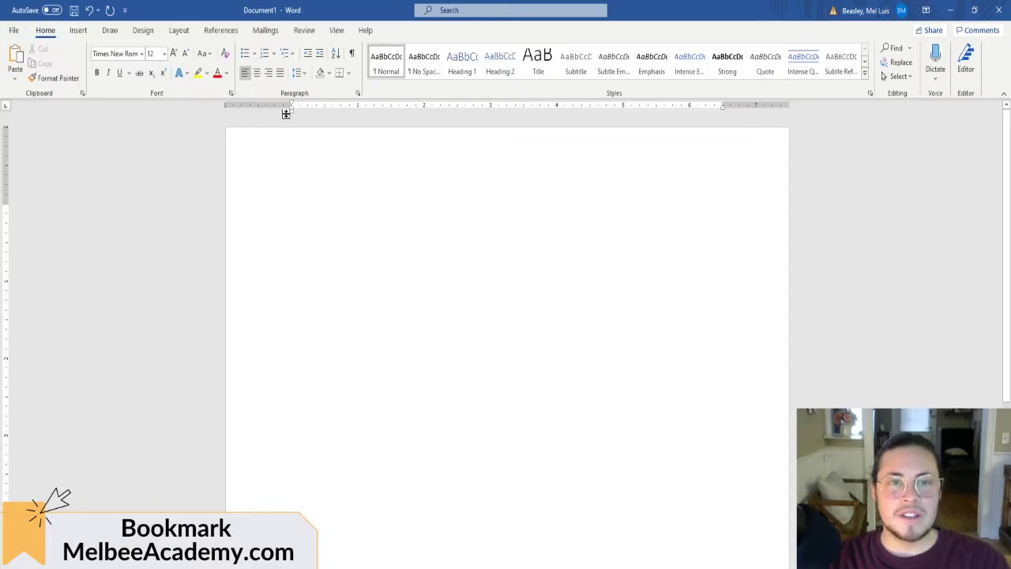
Step: In Paragraph settings, set 0 pt spacing, no extra space between same-style paragraphs, Double line spacing
click(358, 93)
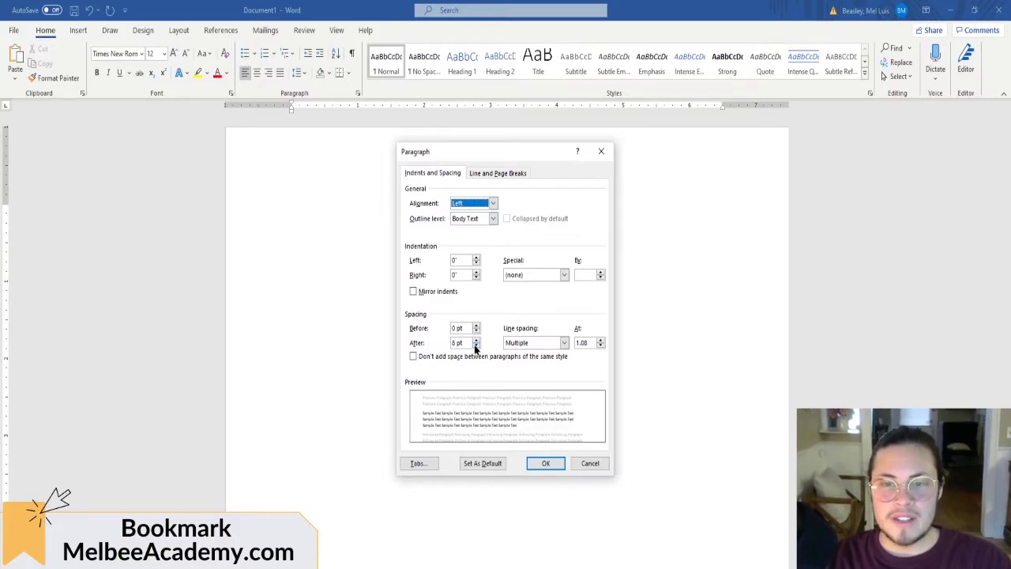
click(476, 346)
click(476, 346)
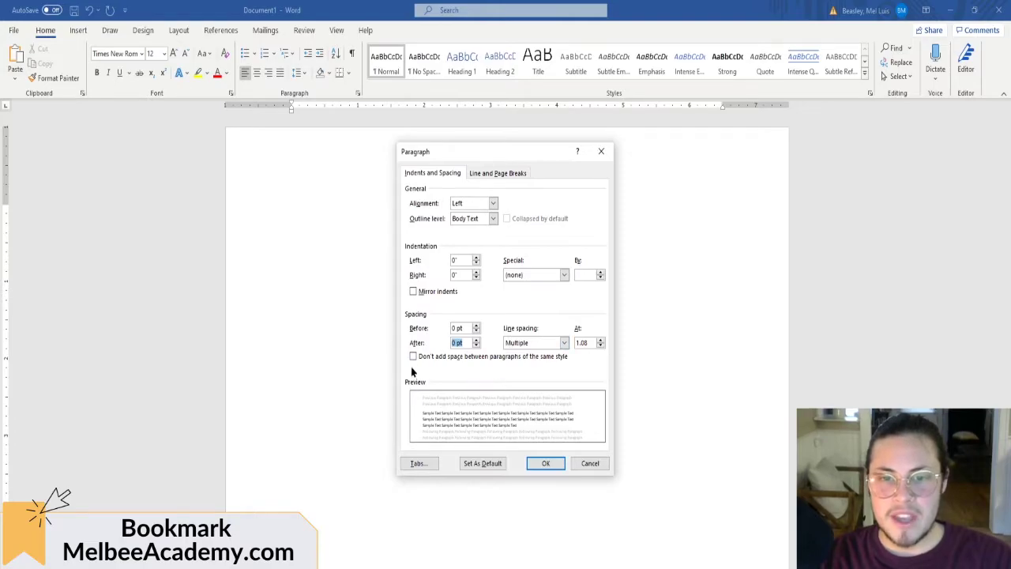
click(412, 356)
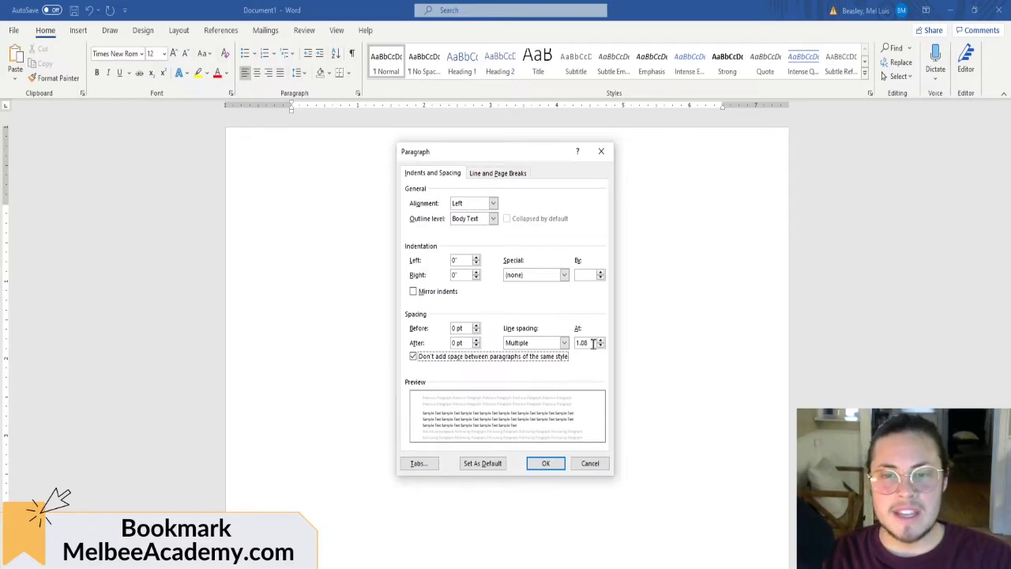
click(564, 342)
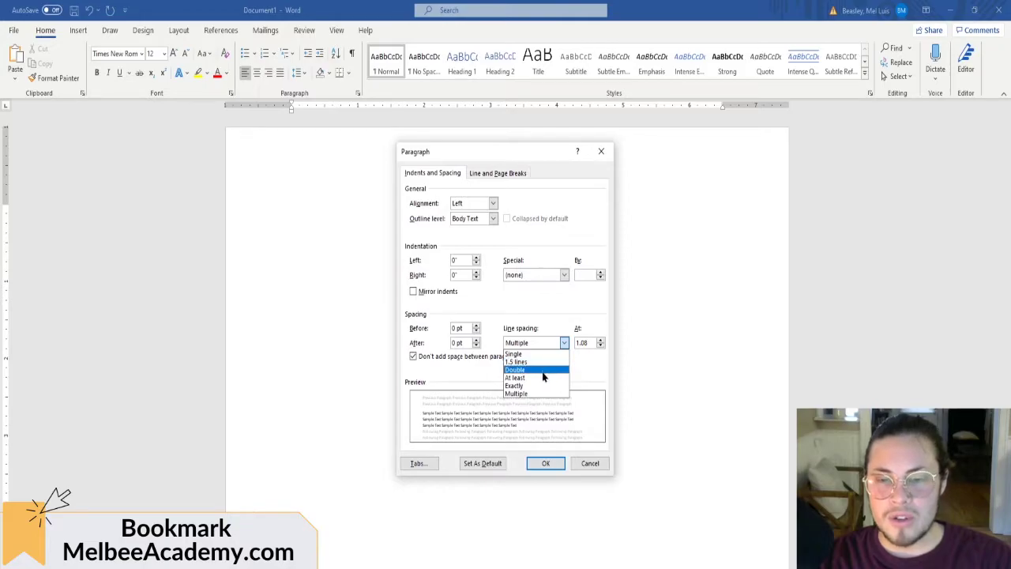
click(512, 371)
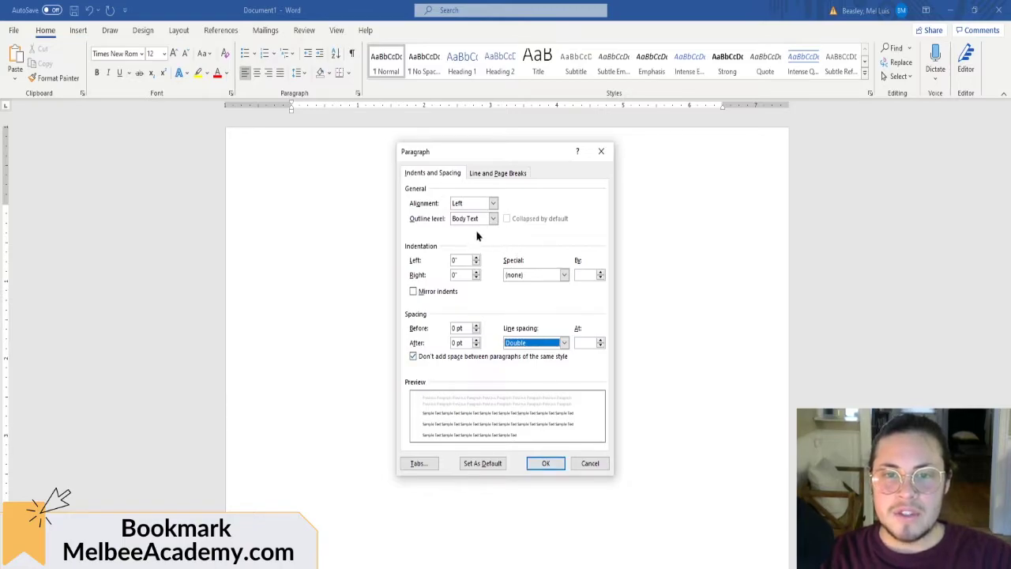
Step: Apply the double-spaced paragraph settings and try a first-line Tab indent, then remove it
click(546, 463)
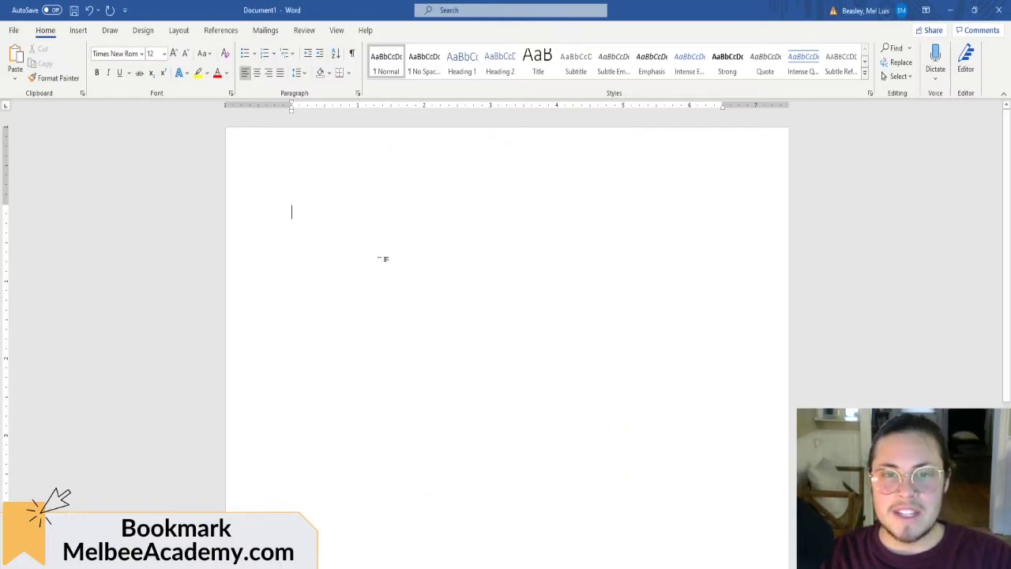
key(Tab)
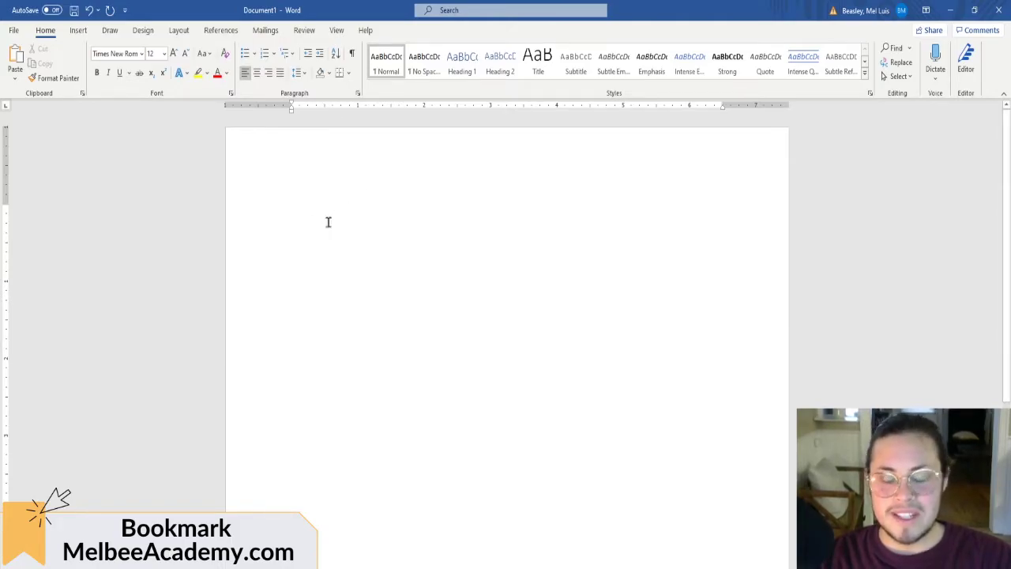
key(BackSpace)
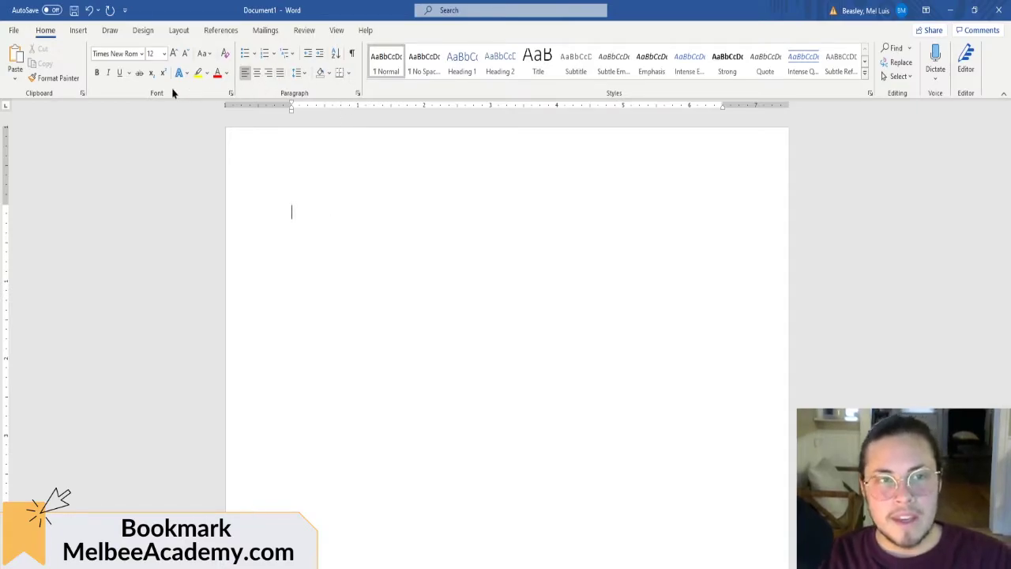
click(79, 31)
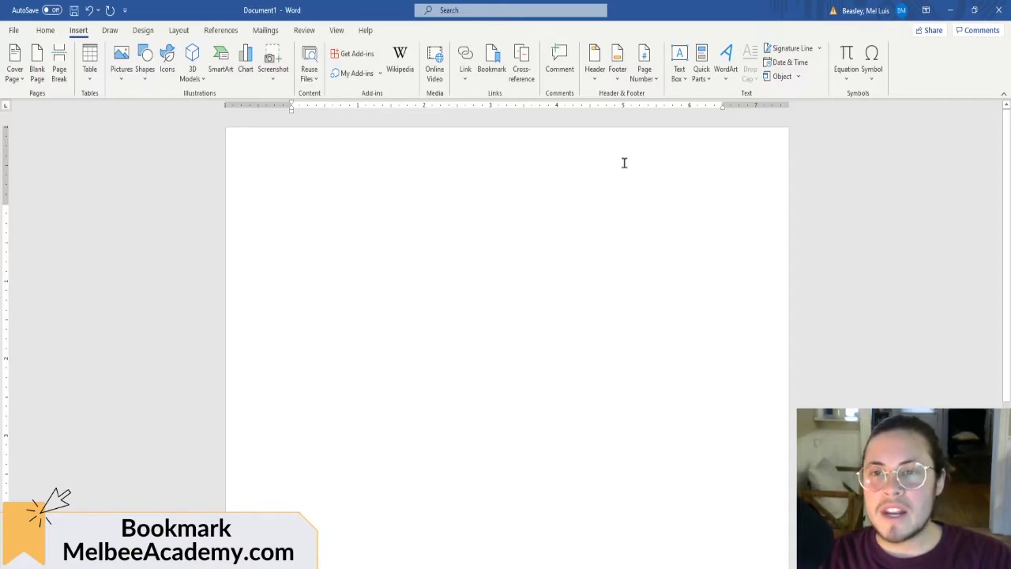
Step: Insert a Plain Number 3 page number at the top right of the page
click(653, 82)
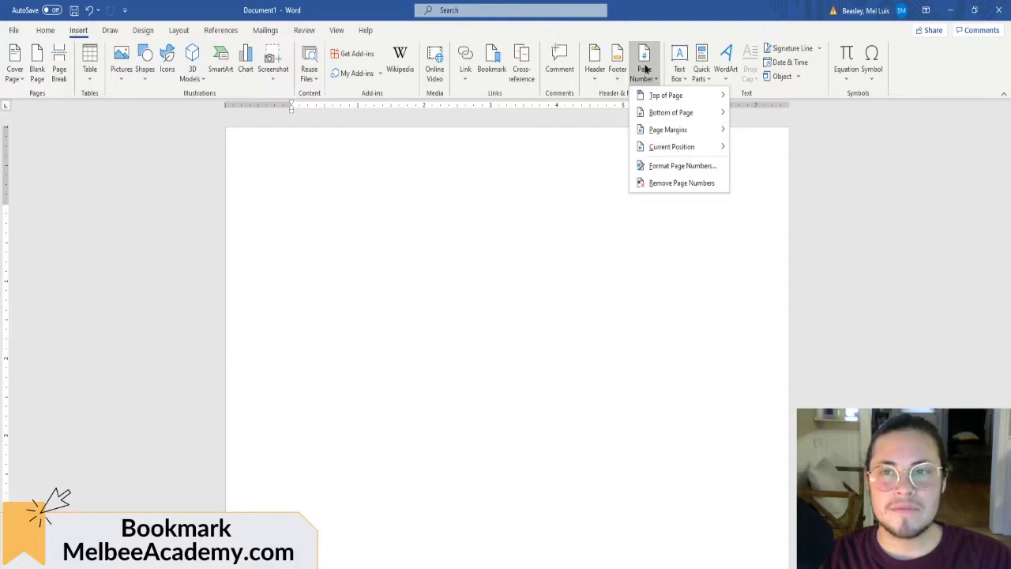
mouse_move(715, 98)
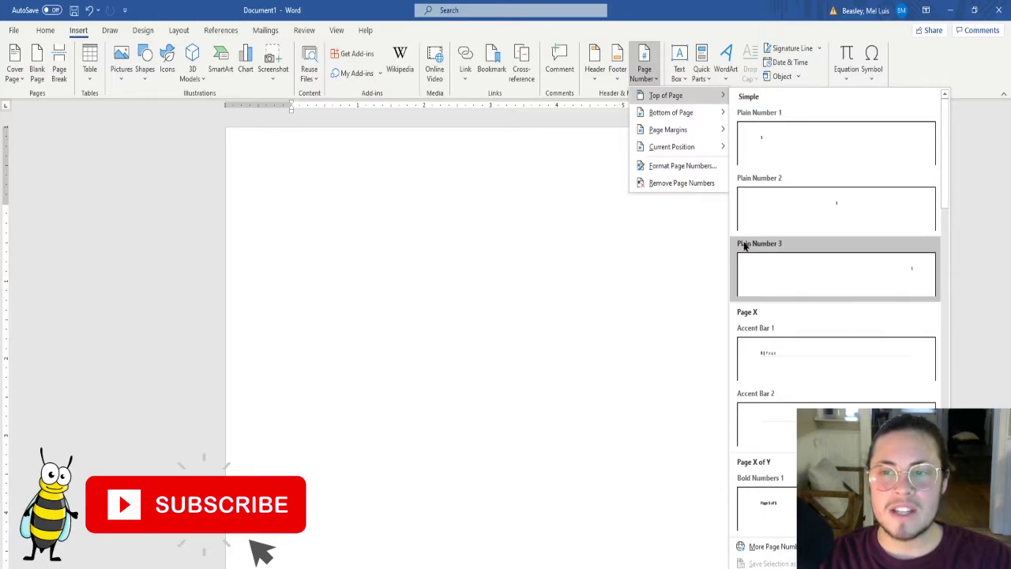
click(836, 287)
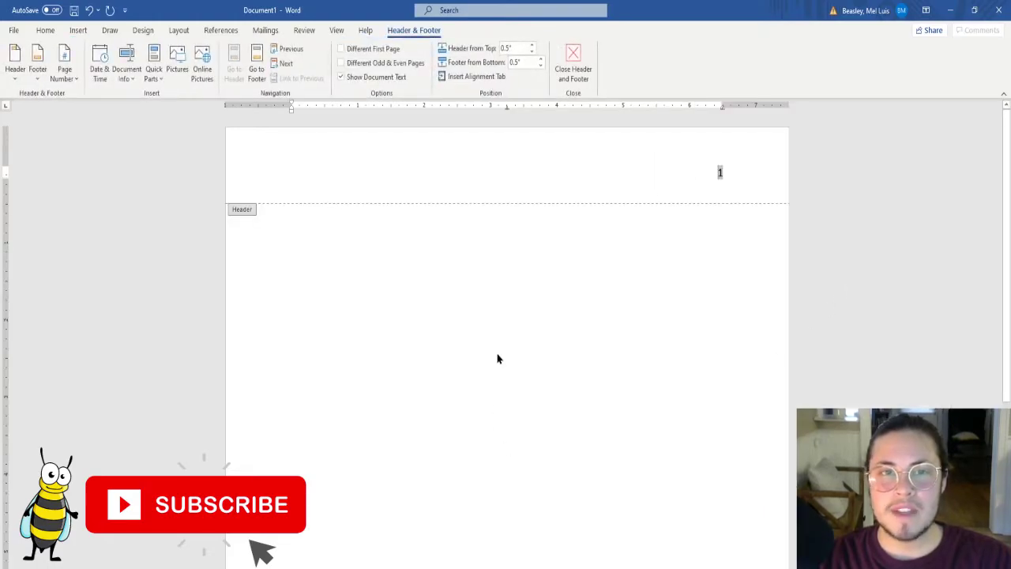
Step: Format the page number as Times New Roman 12 and return to the body
click(44, 32)
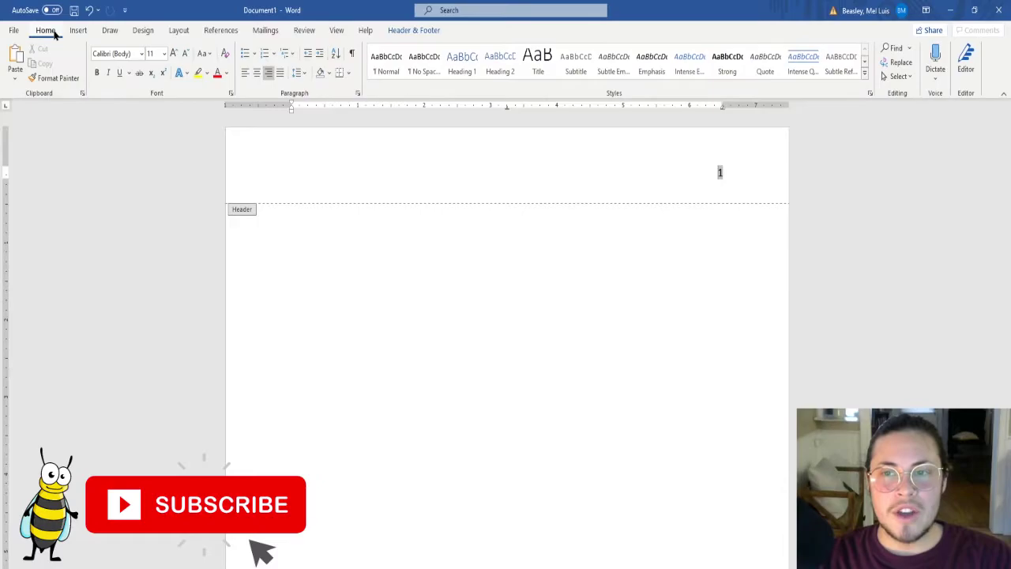
click(142, 53)
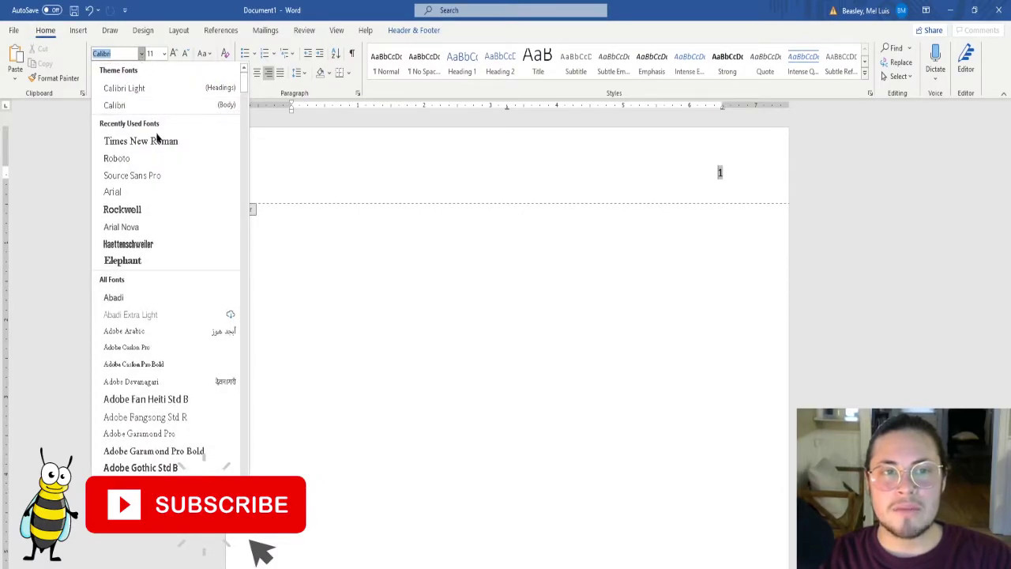
click(150, 140)
click(164, 54)
click(156, 122)
click(164, 54)
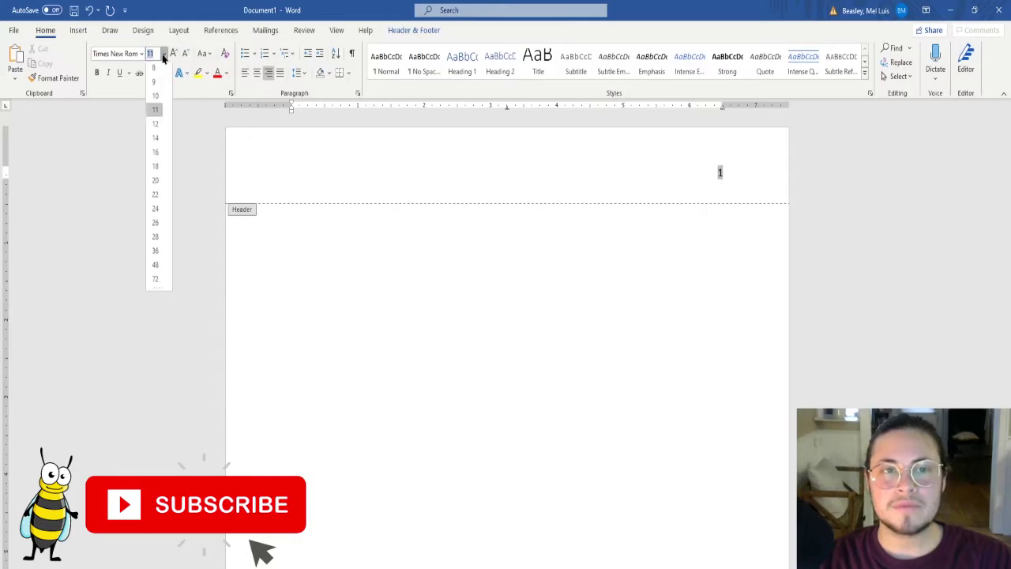
click(157, 126)
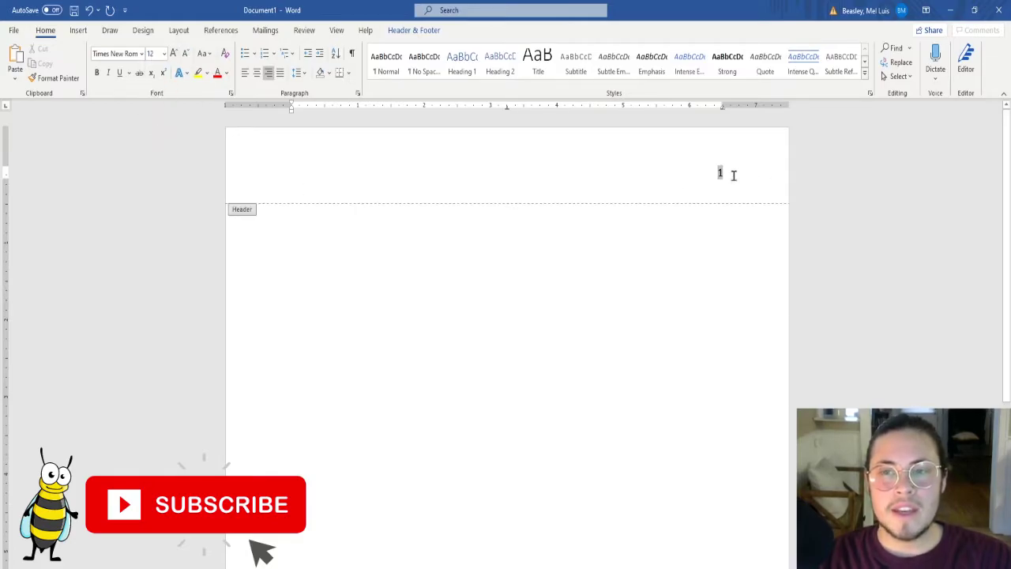
double_click(394, 322)
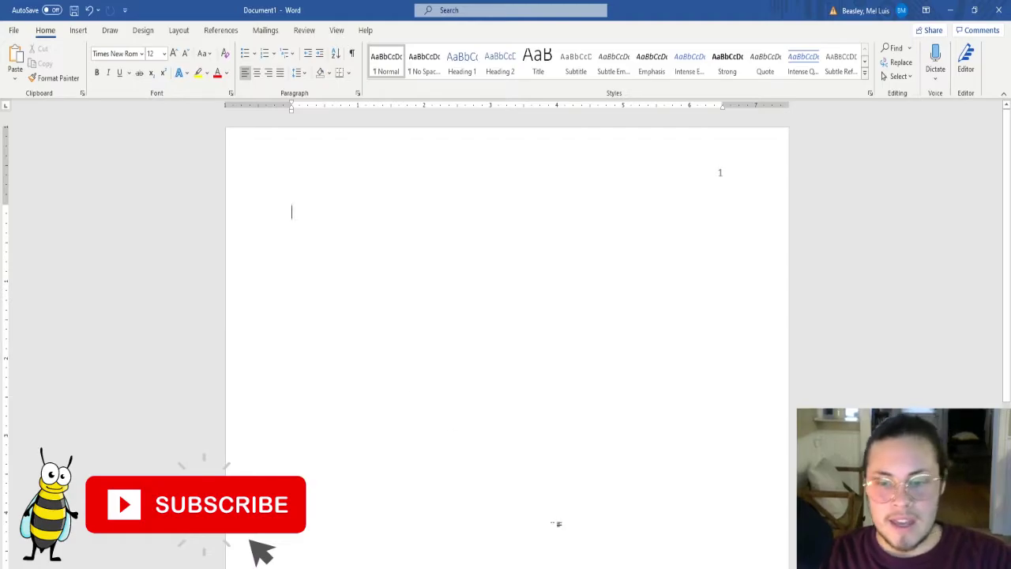
Step: In the Google Docs APA Essay, select the bold essay title line
mouse_move(580, 567)
click(628, 555)
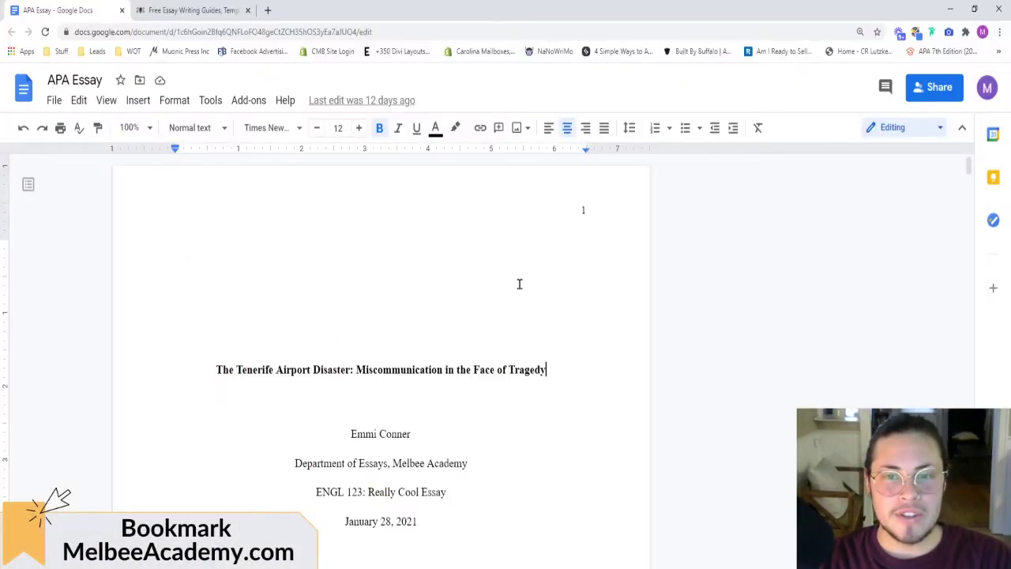
scroll(551, 309, down, 5)
scroll(553, 322, up, 5)
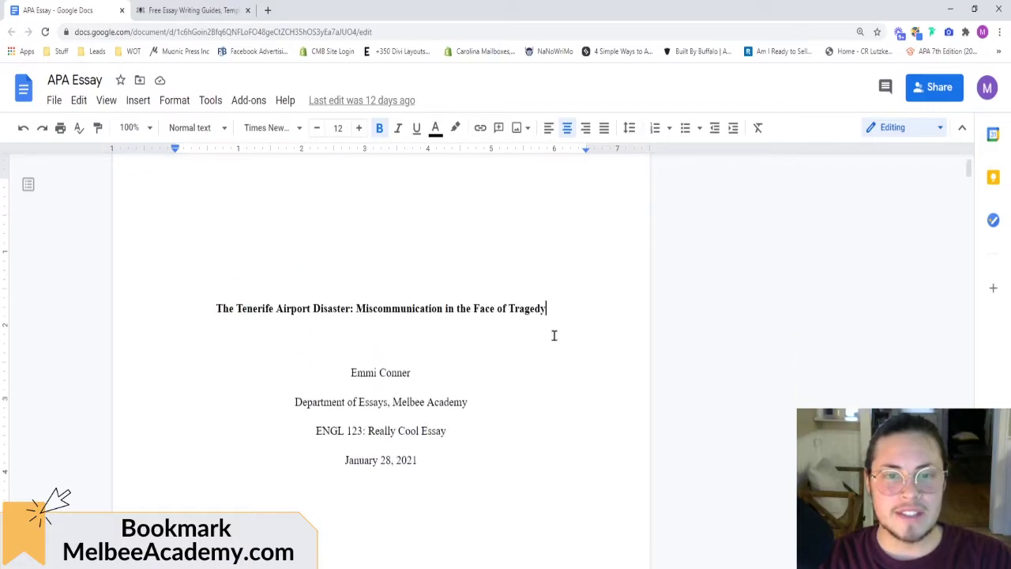
drag(216, 307, 551, 295)
click(556, 307)
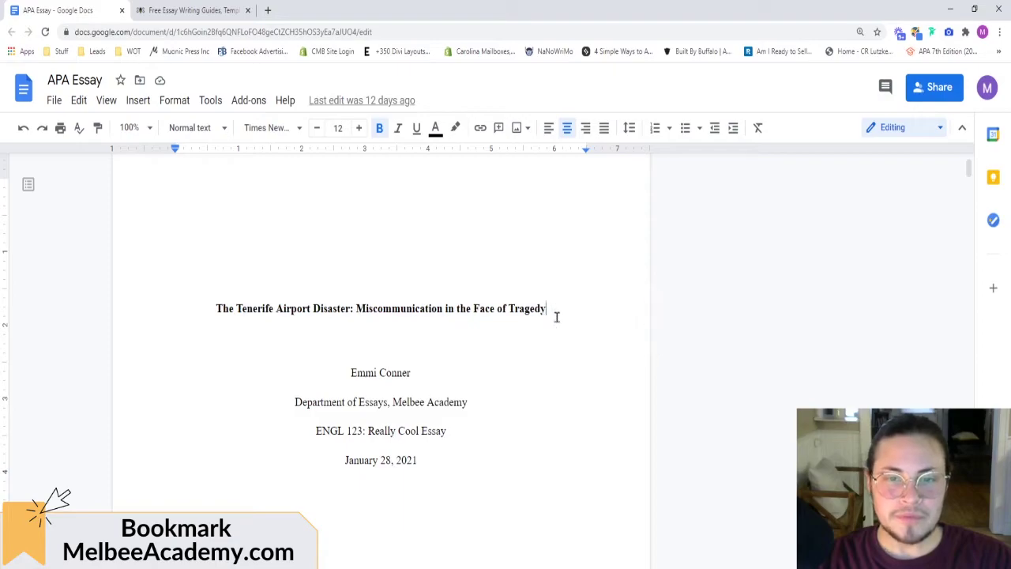
Step: Paste the copied title into Word, then delete it along with the blank lines above
key(ctrl+shift+Home)
key(ctrl+c)
key(alt+Tab)
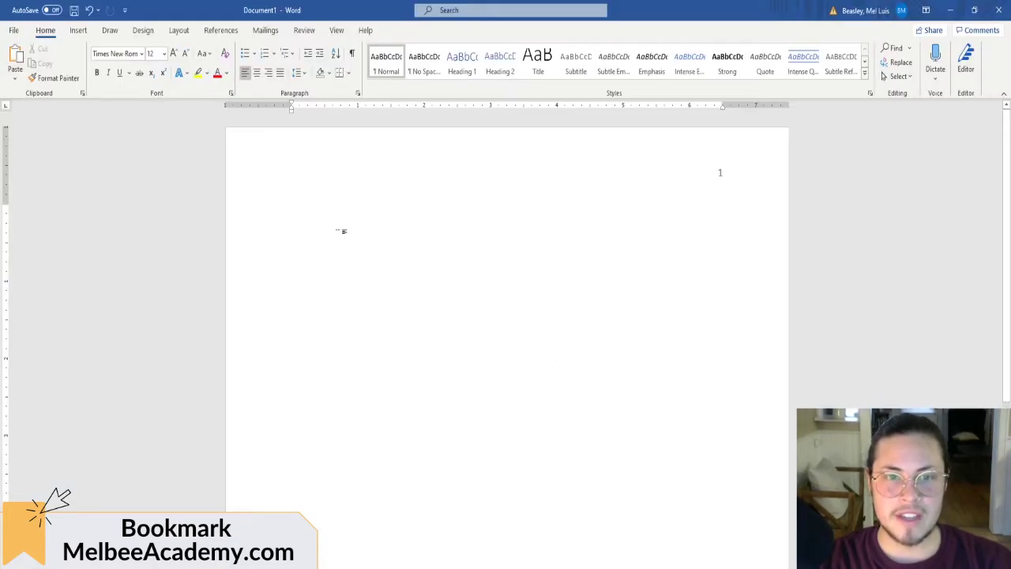
key(ctrl+v)
click(646, 339)
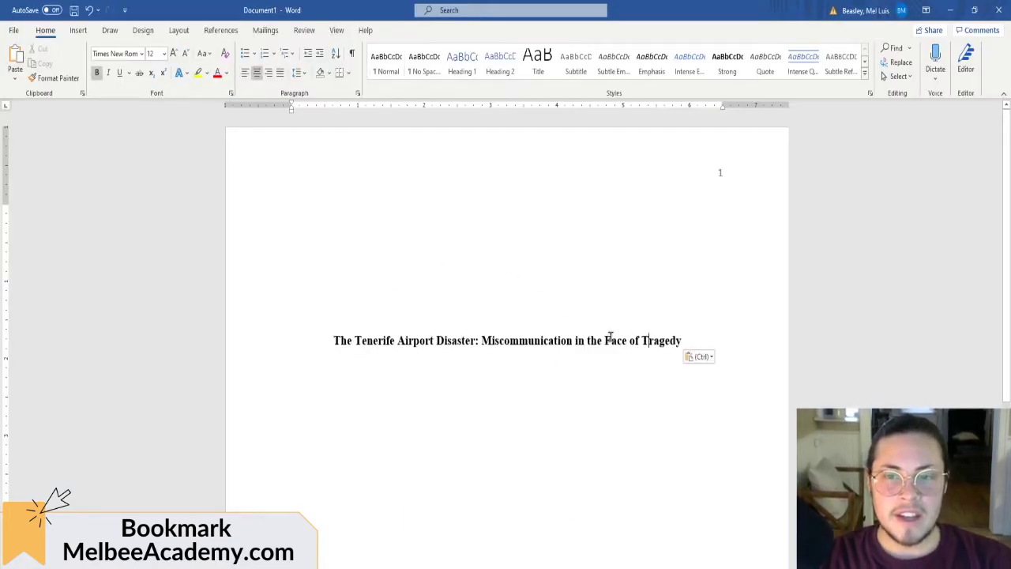
drag(683, 340, 398, 197)
click(398, 198)
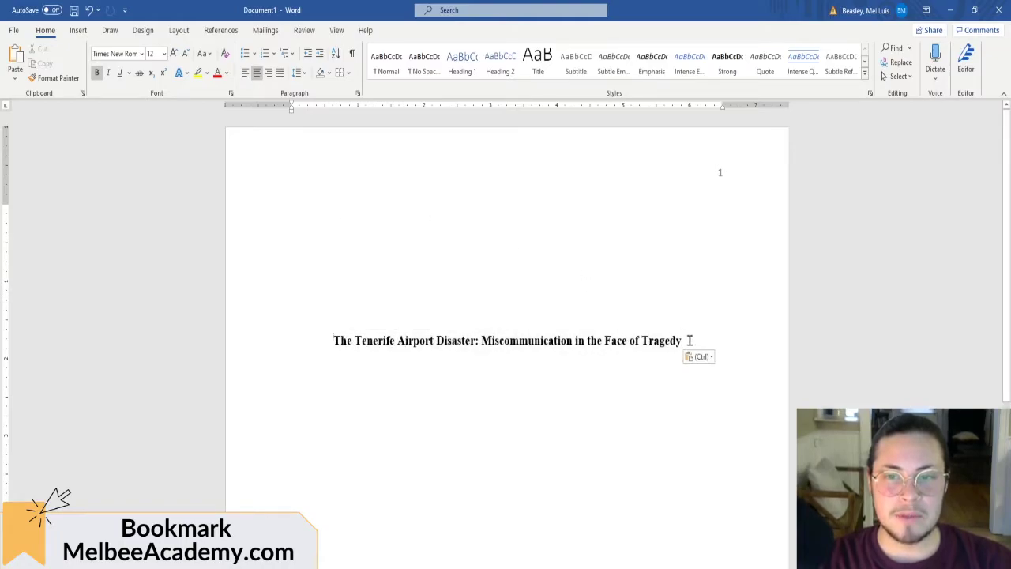
drag(671, 340, 307, 219)
click(355, 212)
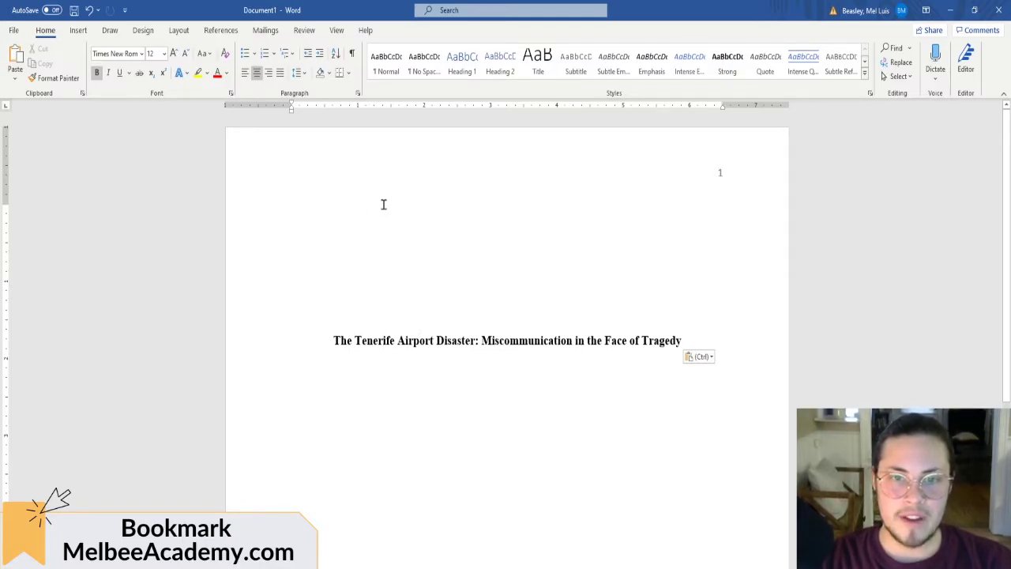
drag(704, 338, 294, 209)
key(BackSpace)
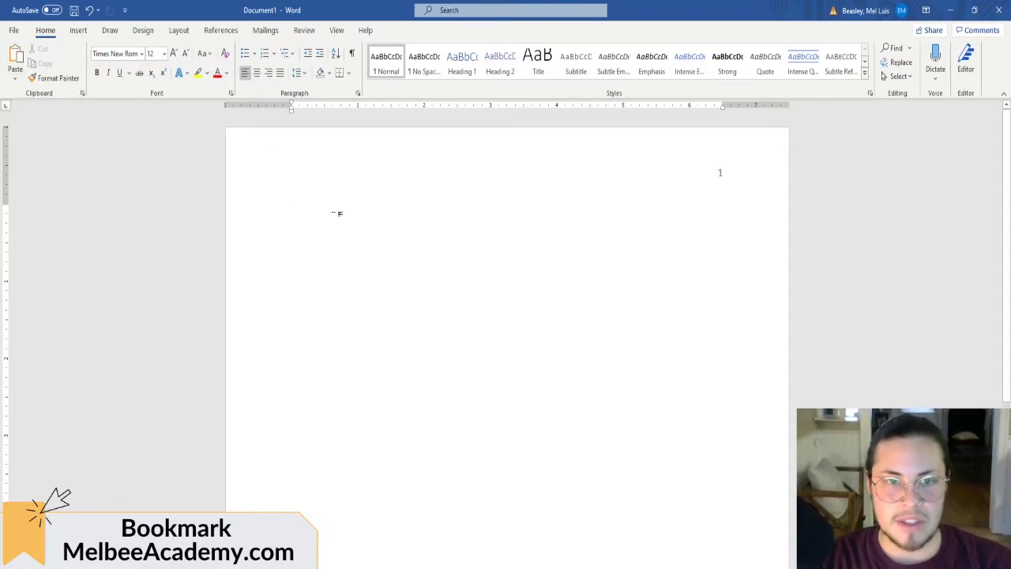
Step: Type the centred title 'This is My Title for my APA Style Essay' mid-page
key(Return)
key(Return)
key(Return)
key(Return)
key(Return)
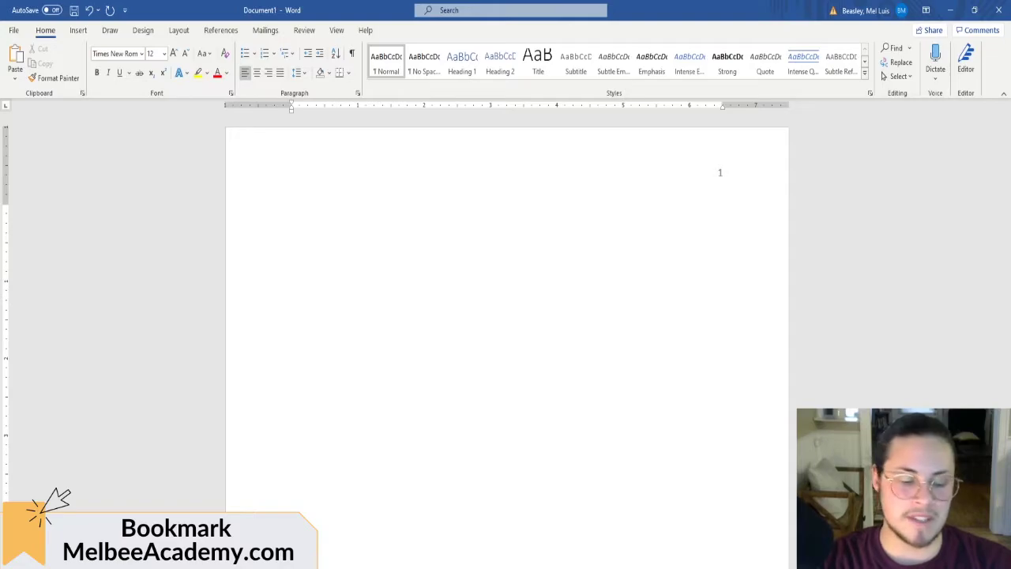
click(258, 72)
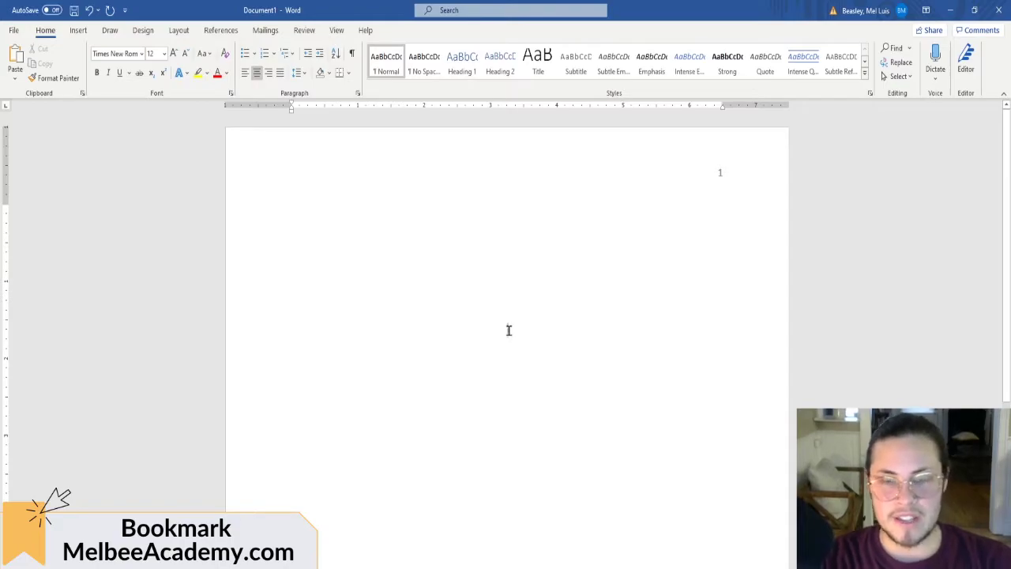
text(IS M)
key(BackSpace)
key(BackSpace)
key(BackSpace)
key(BackSpace)
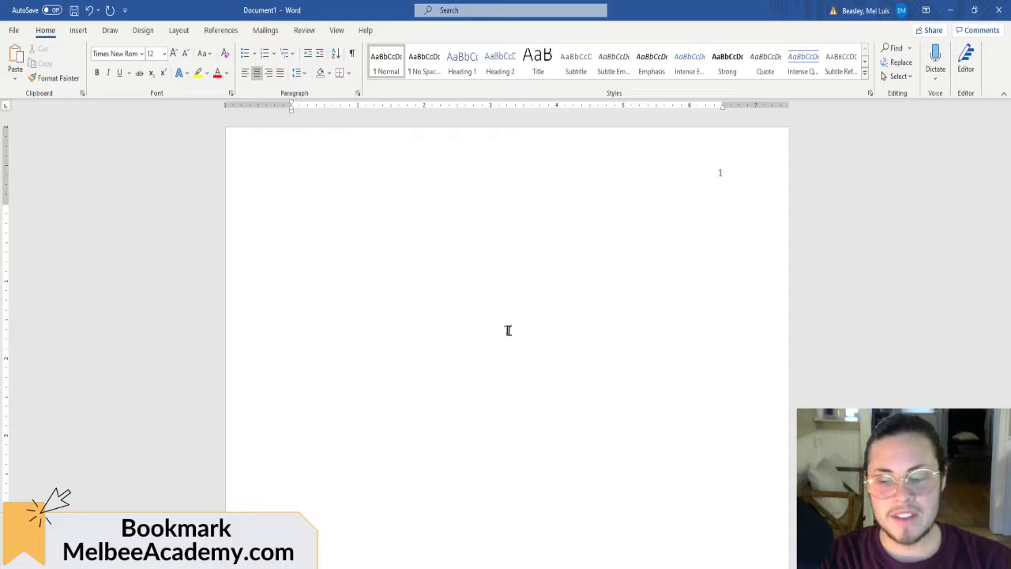
text(Is )
text(is My Title)
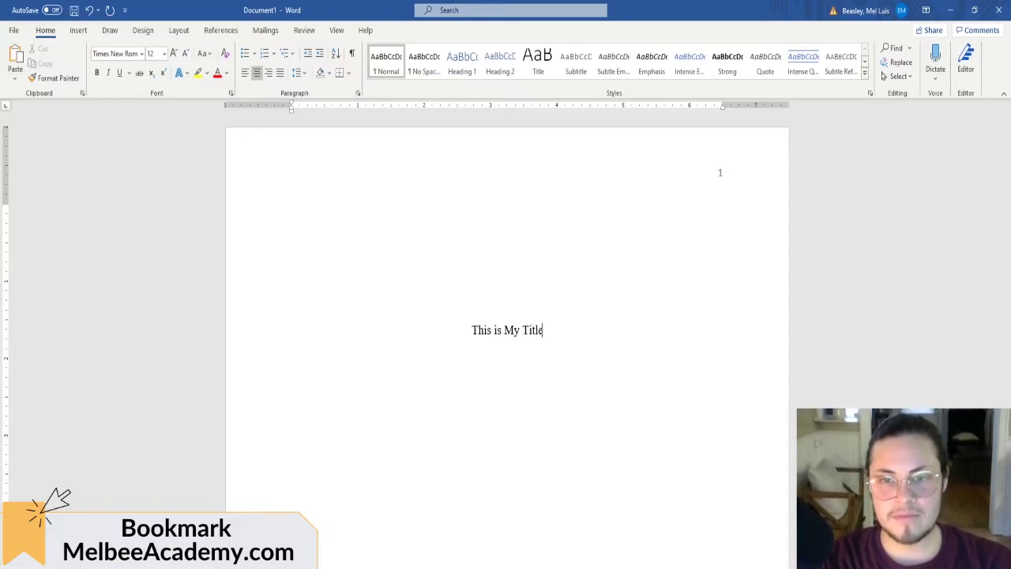
text( for )
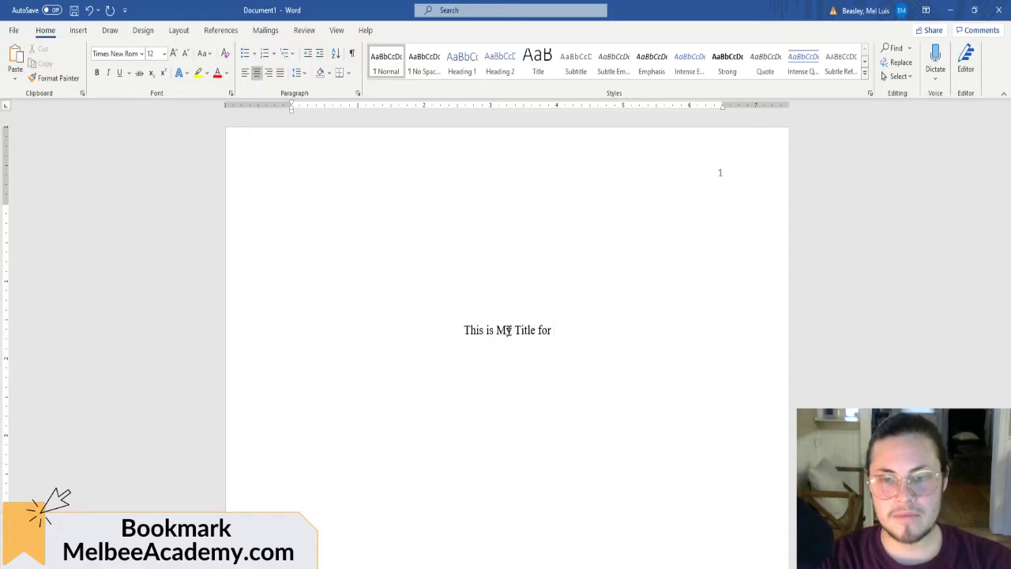
text(my APA )
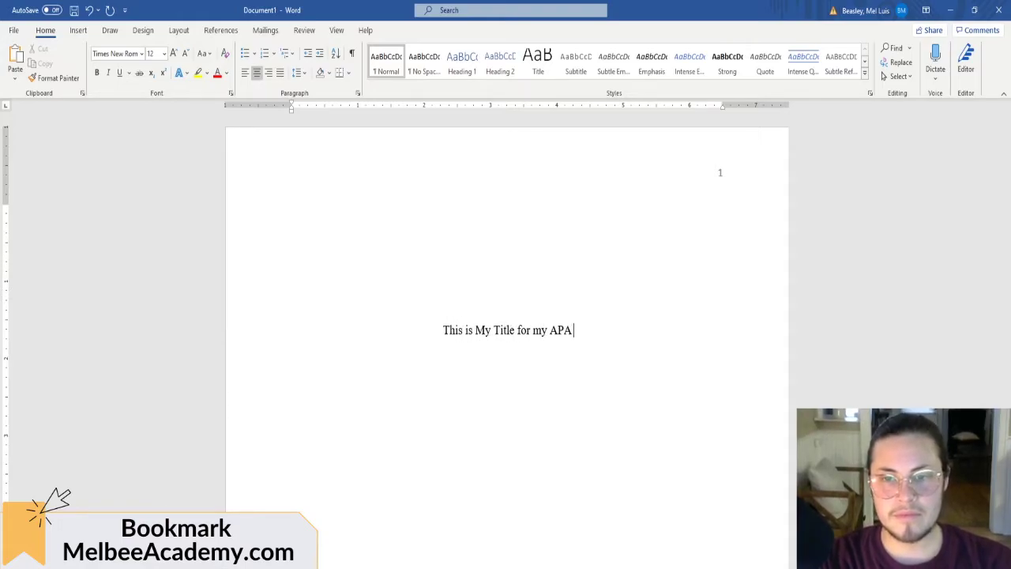
text(Style Essay)
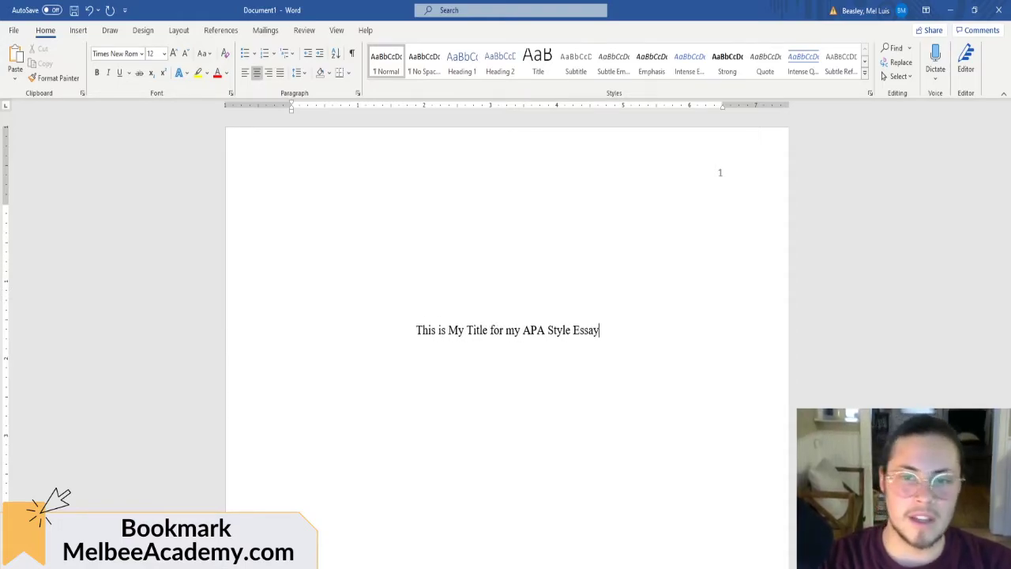
key(BackSpace)
Step: Capitalise the second 'My' and make the whole title line bold
text(M)
drag(614, 326, 306, 369)
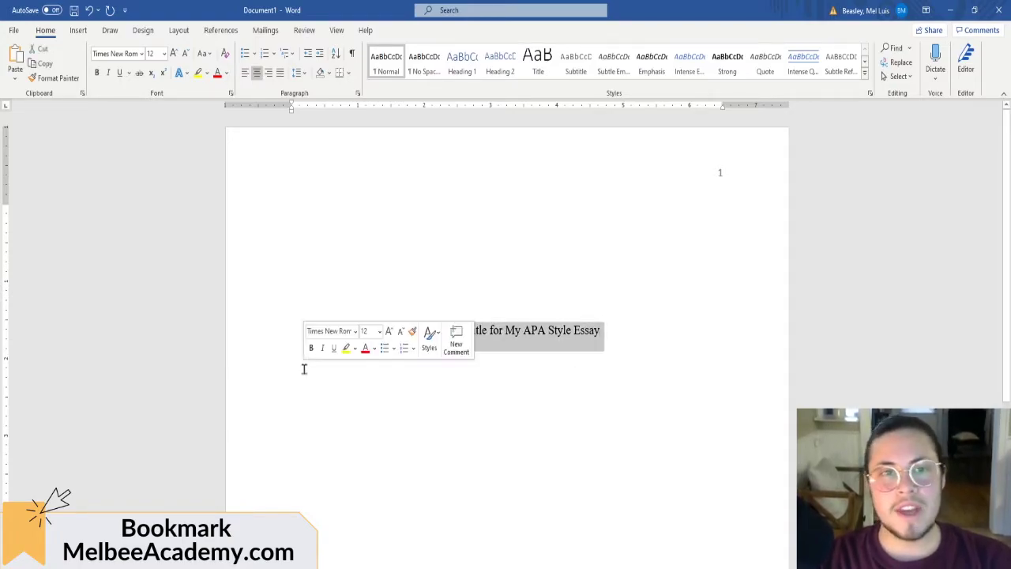
click(97, 72)
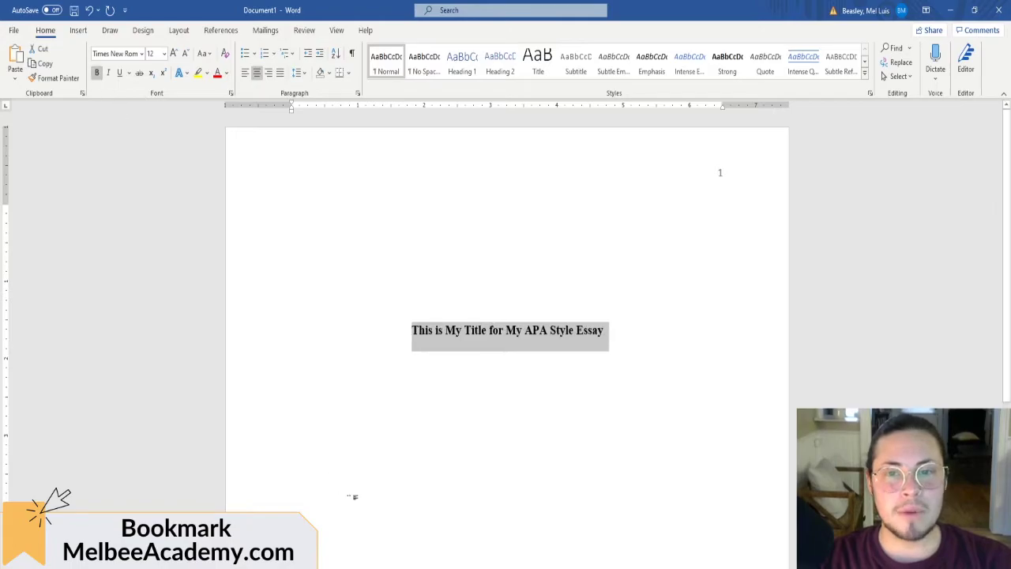
click(540, 351)
click(618, 376)
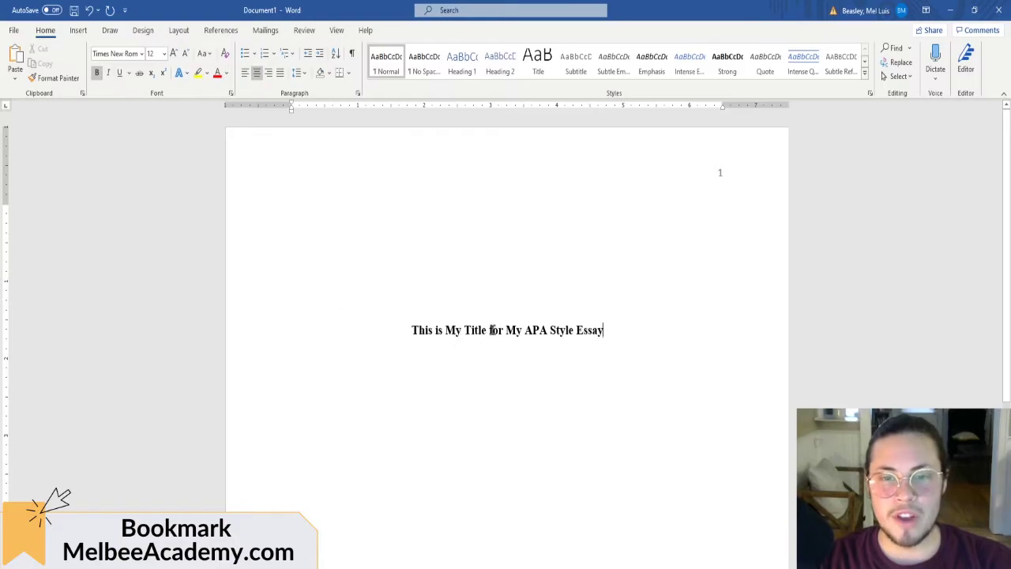
click(526, 330)
drag(410, 332, 603, 332)
click(603, 332)
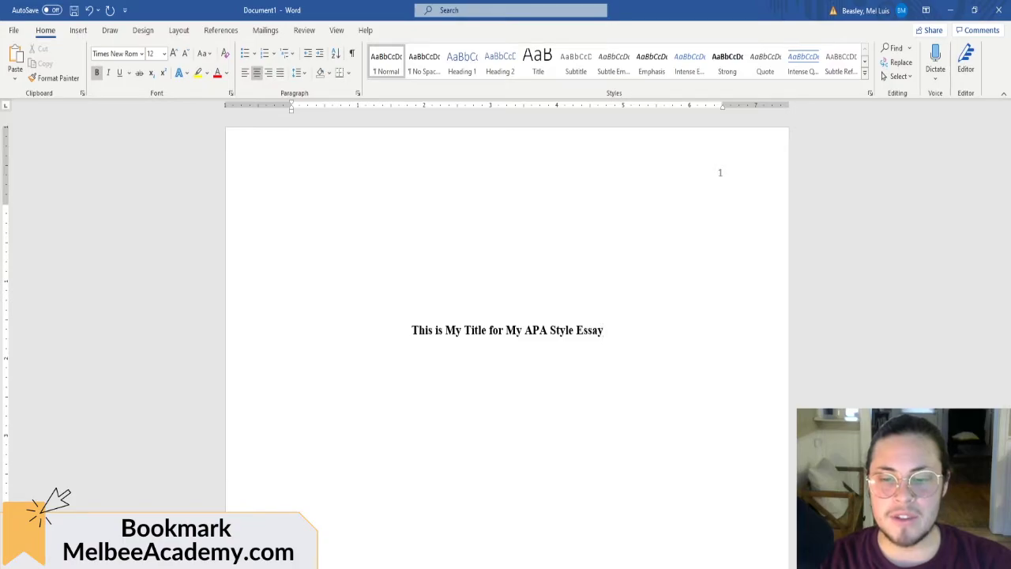
Step: In the Google Docs example, select the four byline lines under the title
click(632, 555)
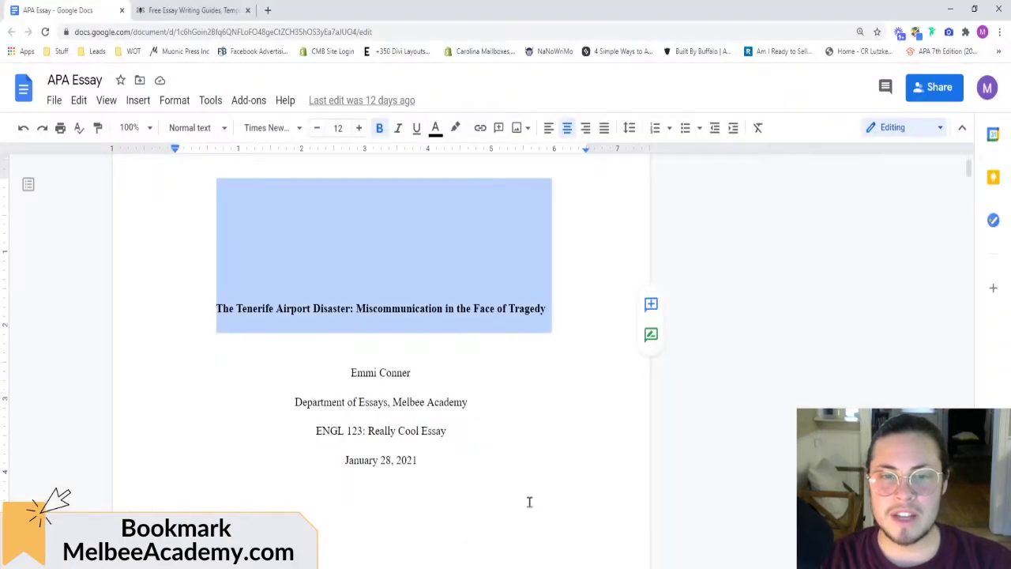
click(440, 446)
click(356, 328)
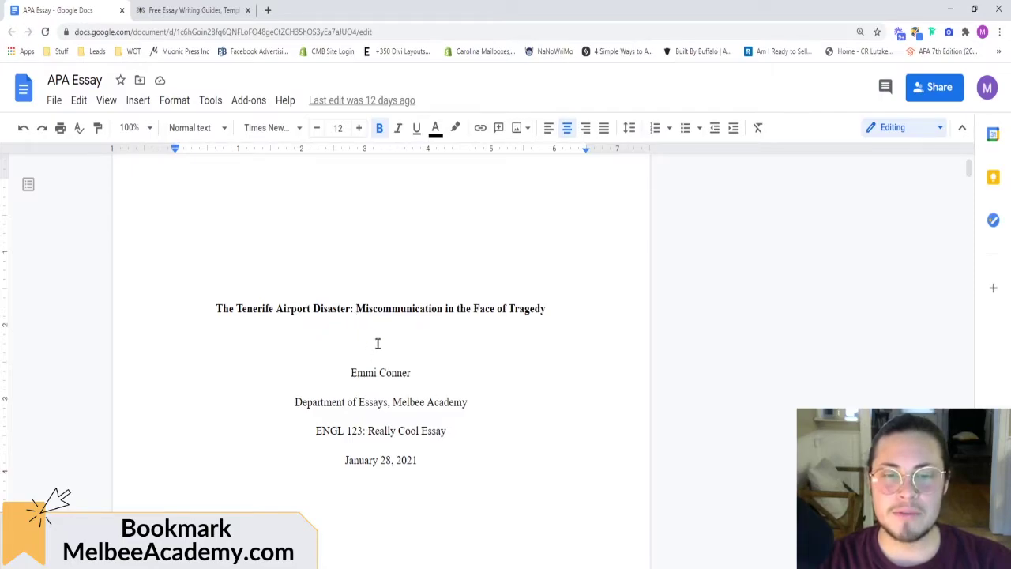
drag(351, 373, 420, 463)
key(ctrl+c)
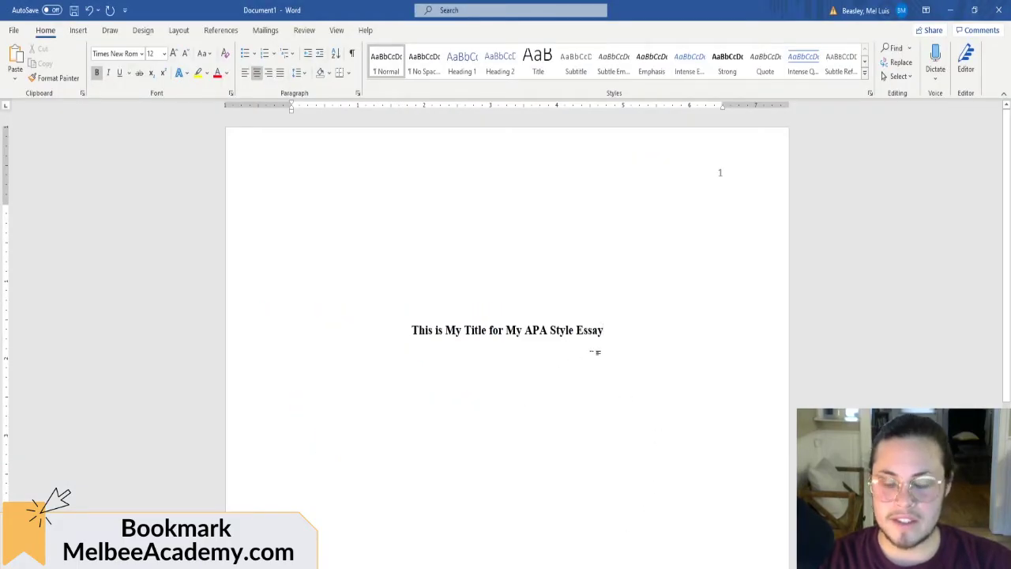
Step: Paste the author name, department, course and date lines on a new line below the title
key(Return)
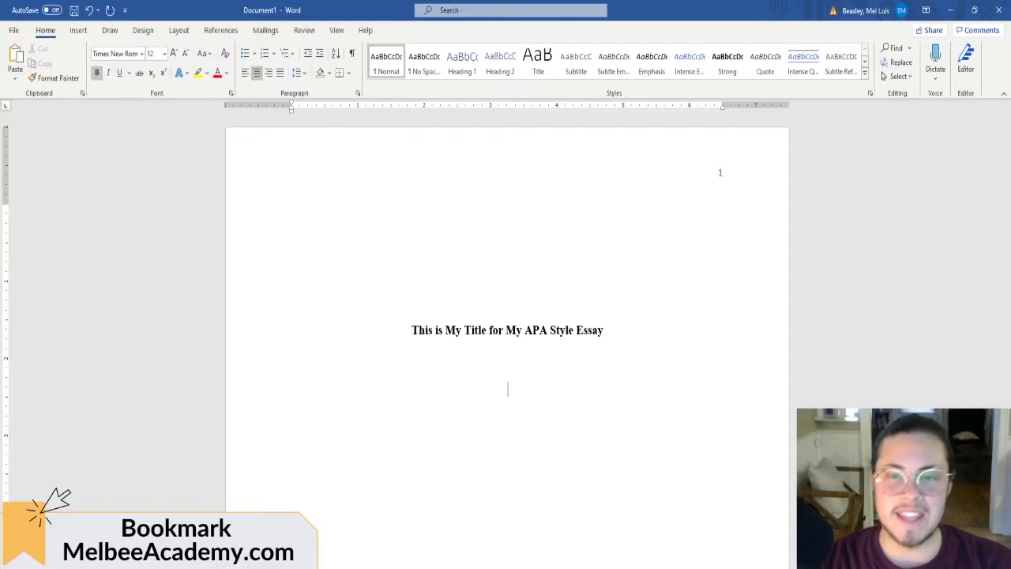
key(ctrl+v)
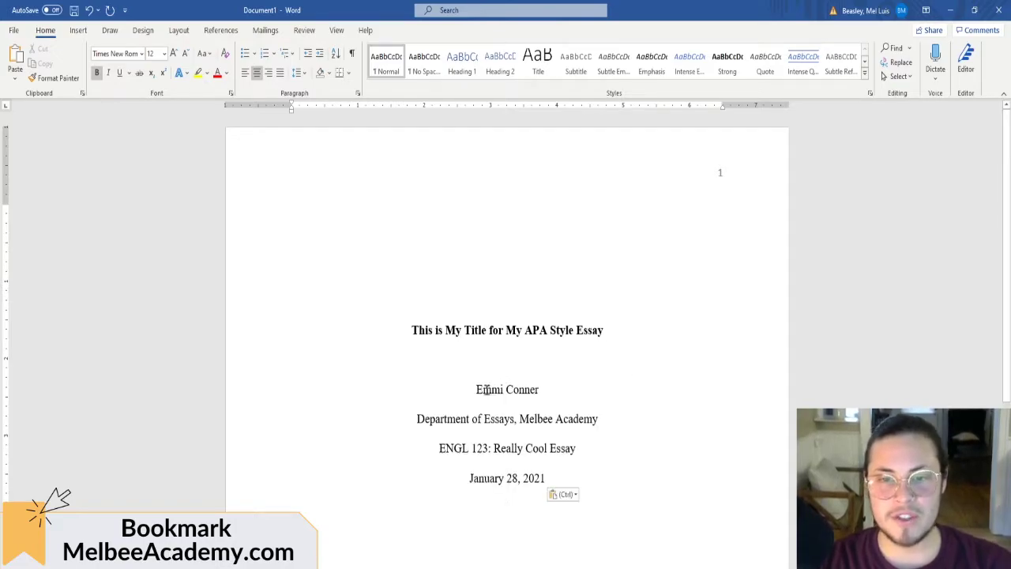
drag(473, 390, 549, 395)
click(551, 476)
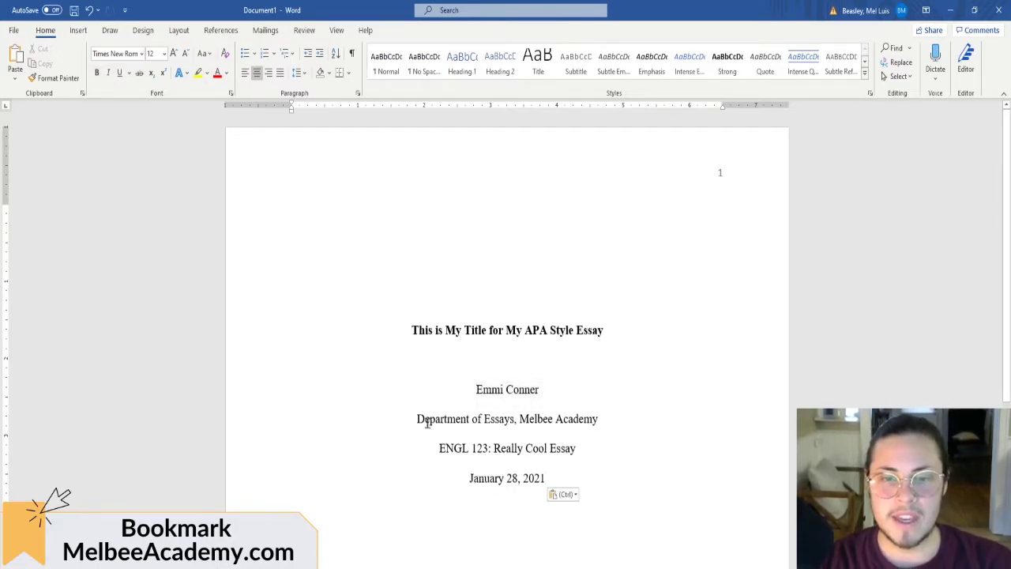
Step: Check the pasted Department of Essays, Melbee Academy and ENGL 123 course lines
drag(415, 418, 590, 423)
click(587, 421)
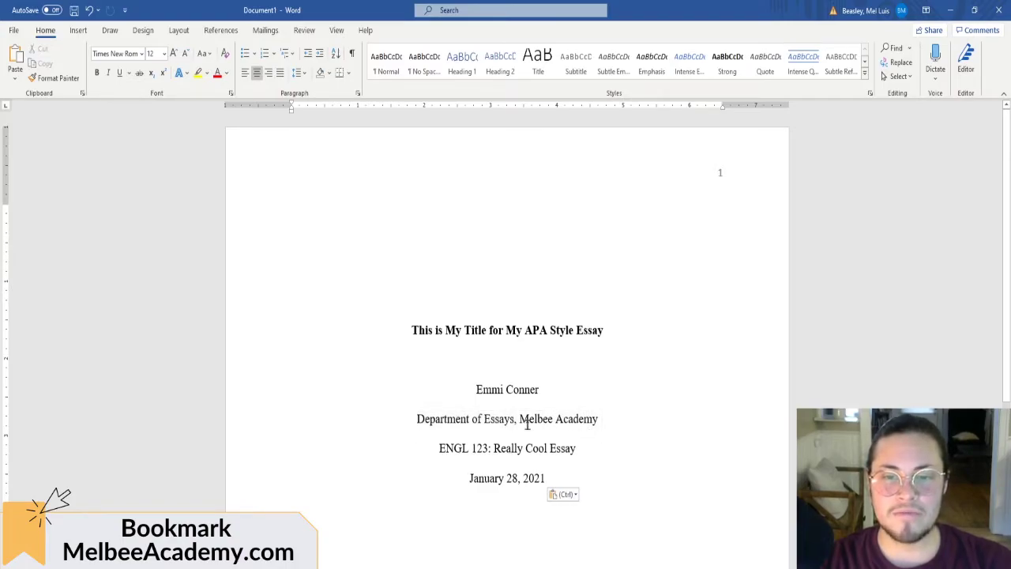
drag(418, 419, 518, 421)
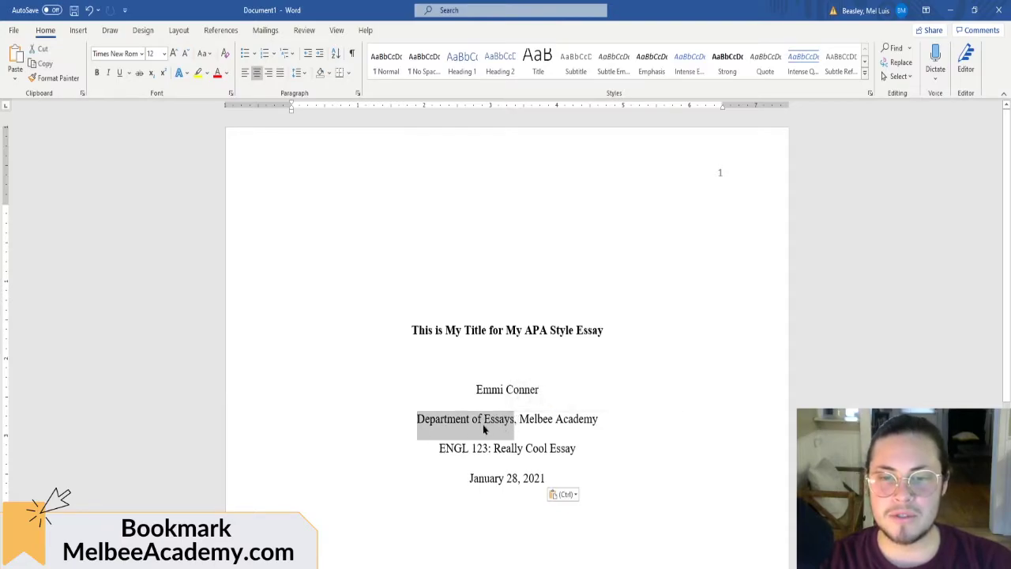
drag(521, 418, 599, 422)
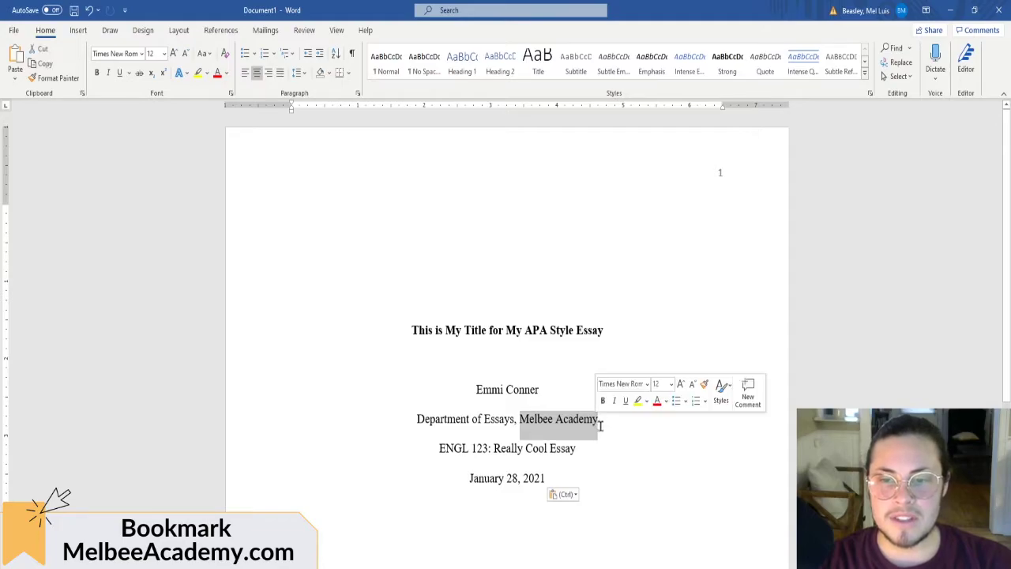
click(522, 426)
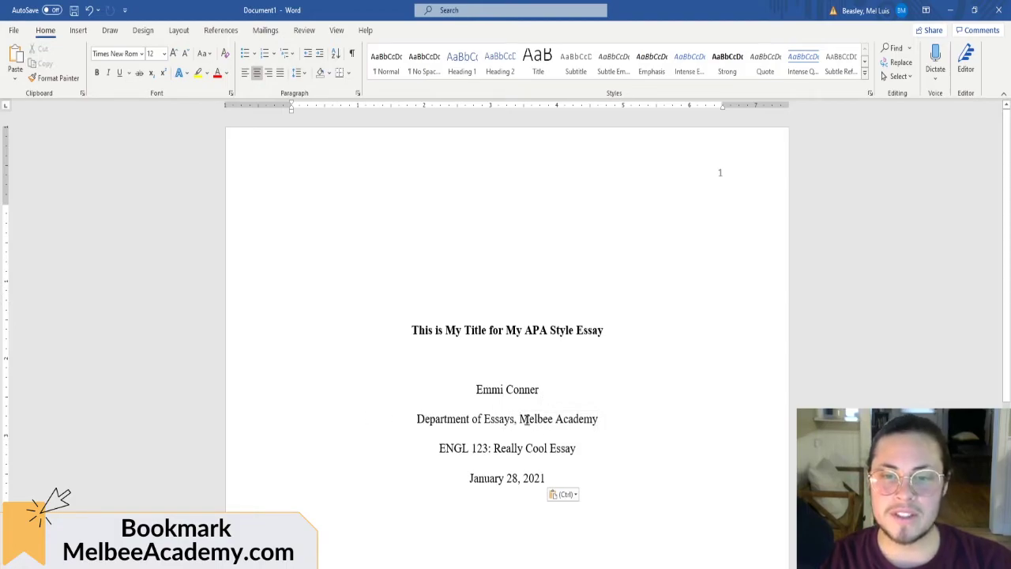
drag(439, 450, 578, 448)
click(450, 449)
drag(439, 448, 571, 449)
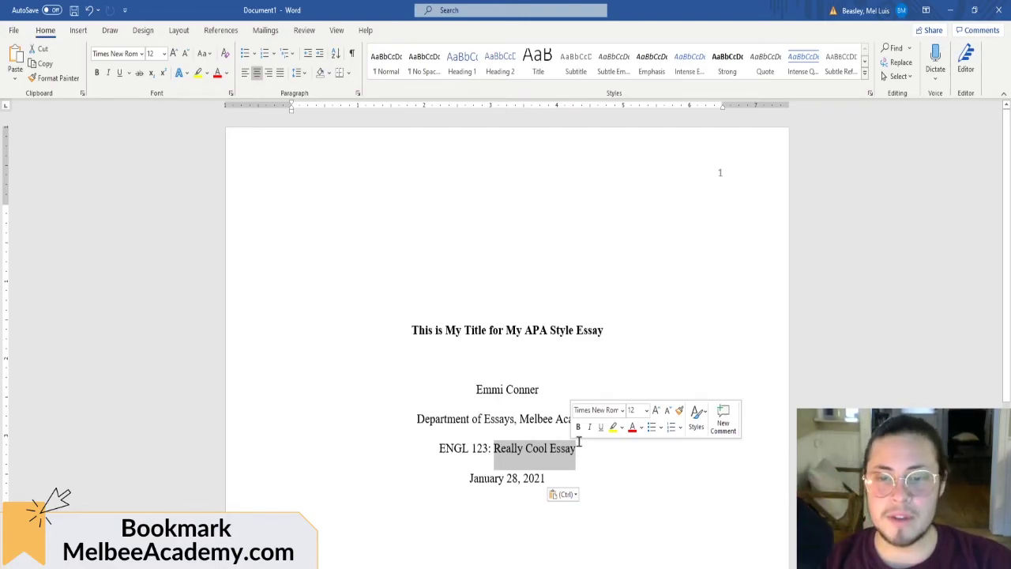
click(555, 480)
Step: Check the January 28, 2021 date line and review the finished title page
drag(490, 481, 564, 480)
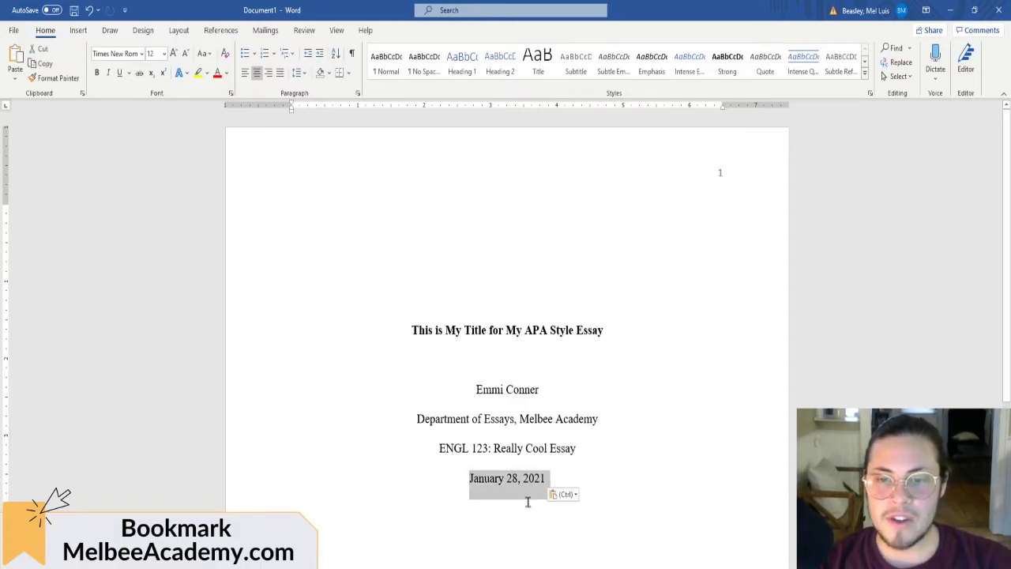
click(490, 390)
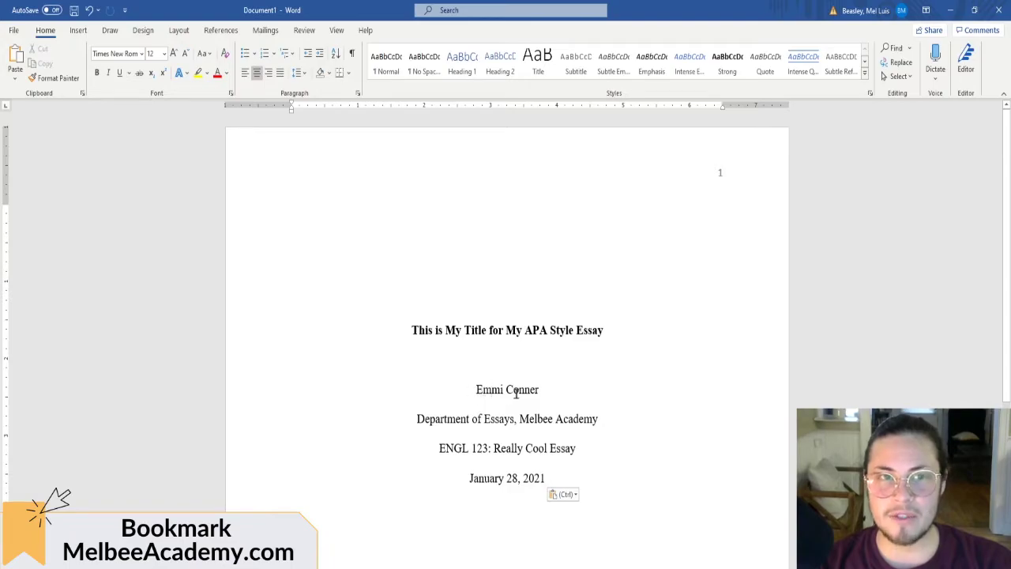
click(470, 479)
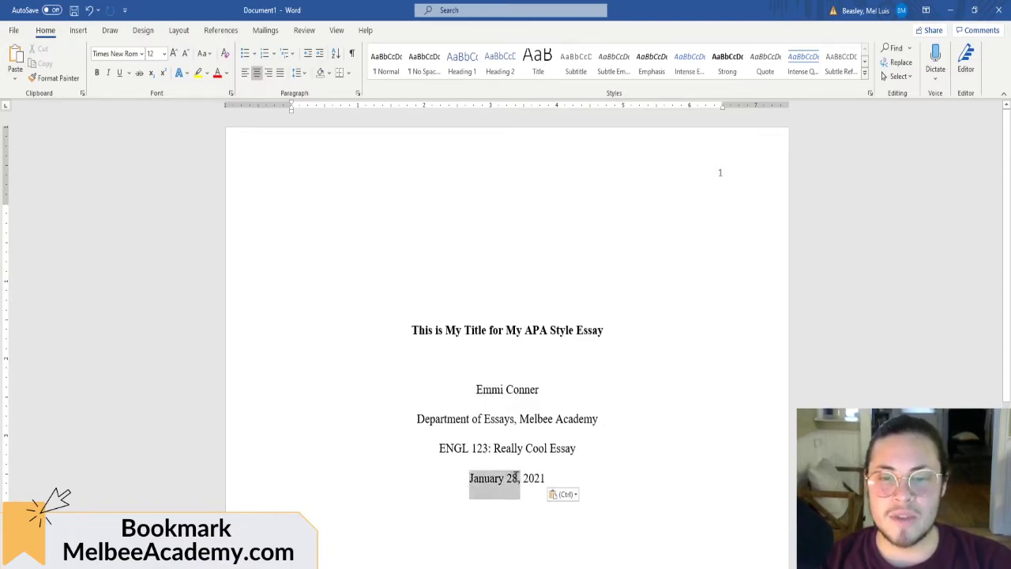
drag(514, 478, 518, 482)
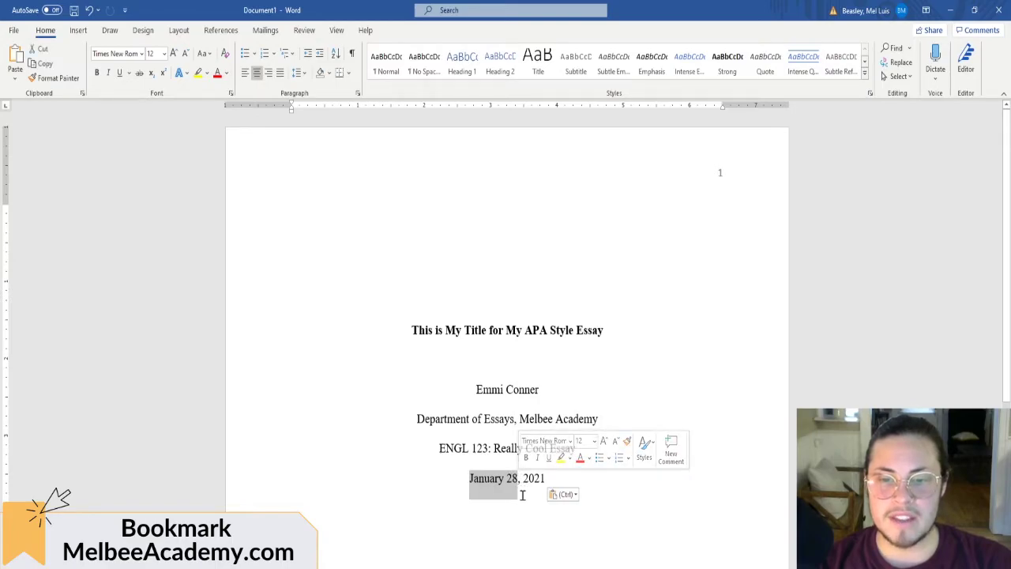
click(524, 495)
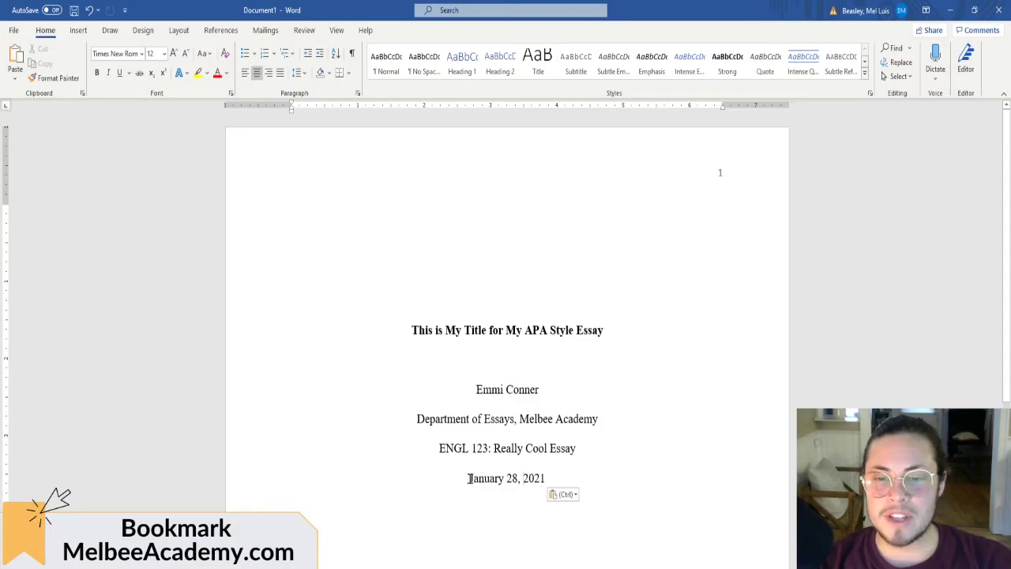
scroll(546, 474, down, 1)
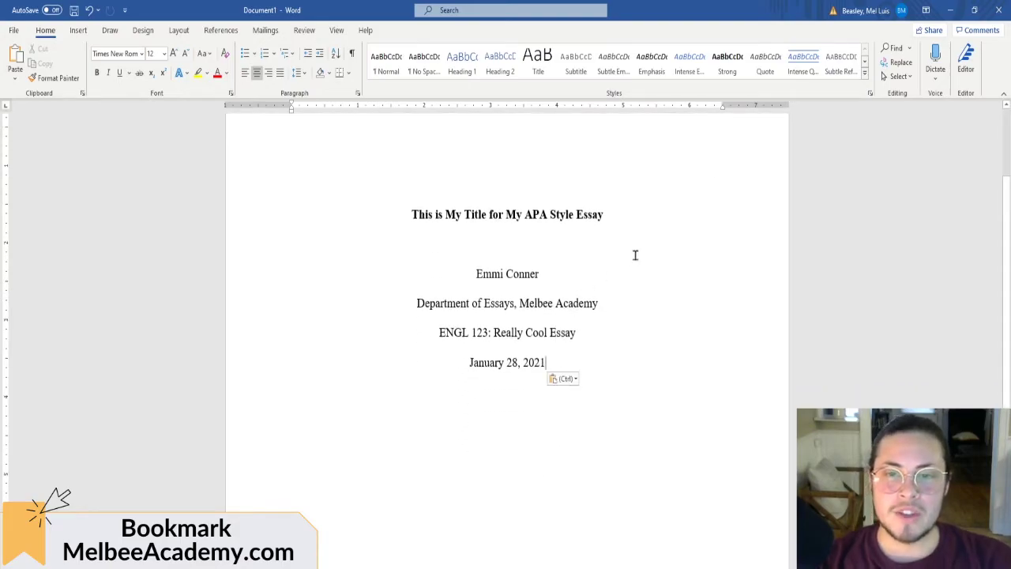
scroll(688, 438, up, 1)
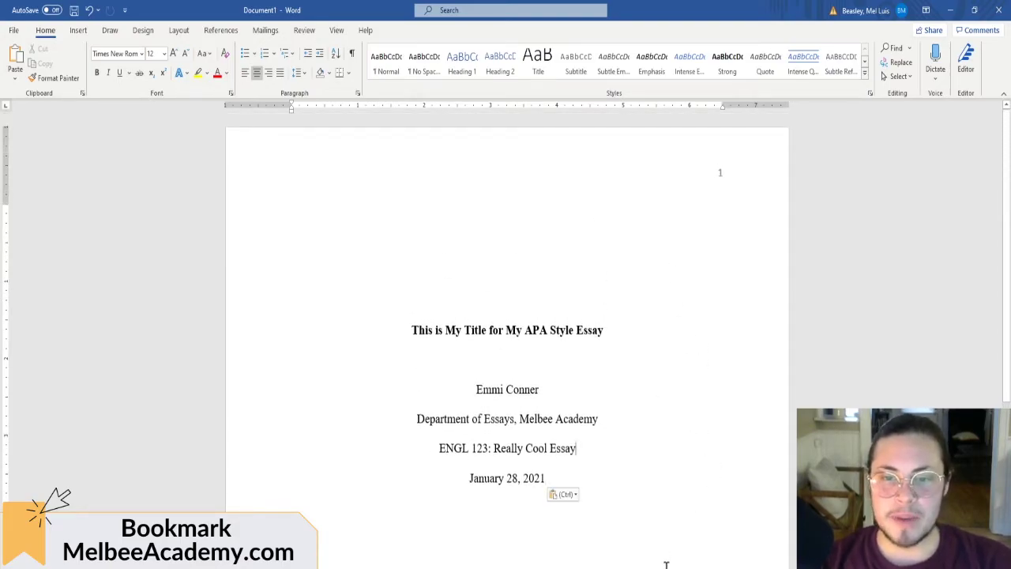
scroll(507, 316, down, 8)
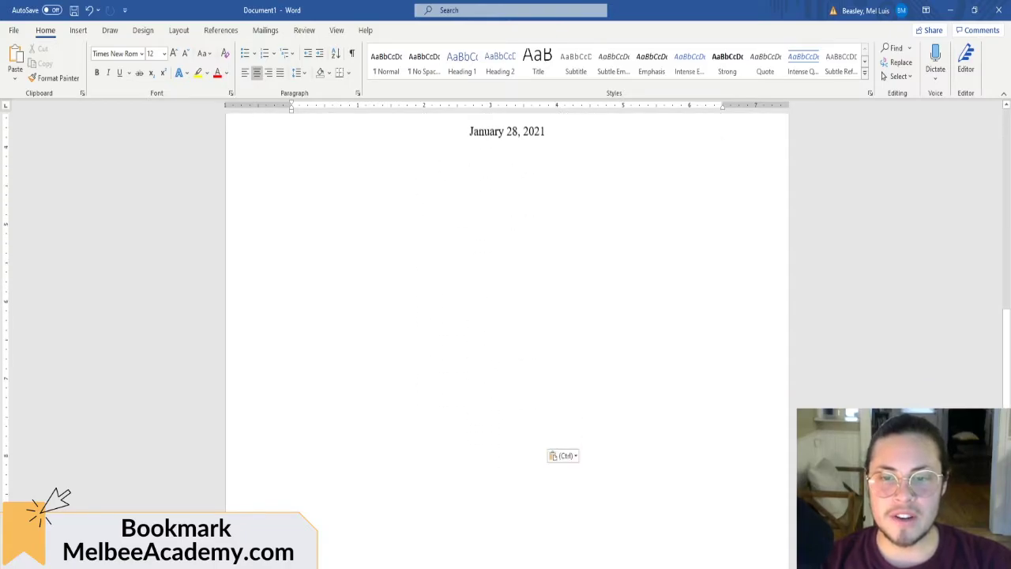
scroll(507, 316, up, 8)
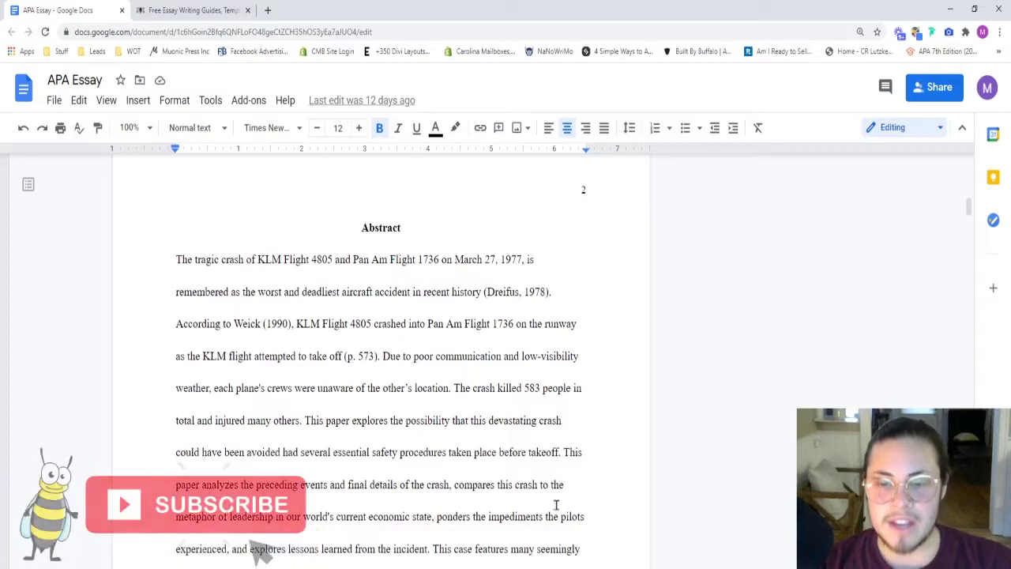
mouse_move(582, 568)
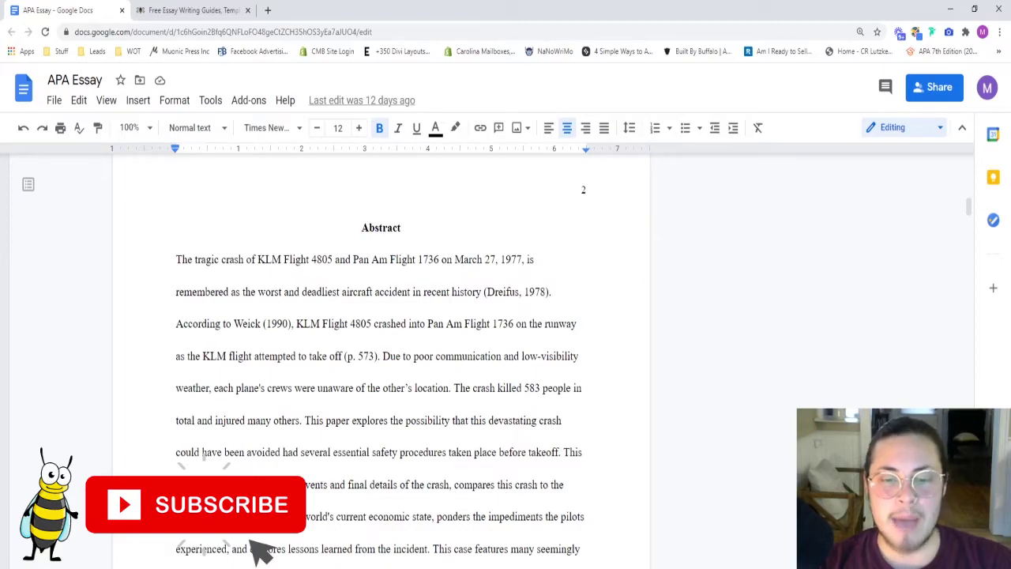
mouse_move(478, 568)
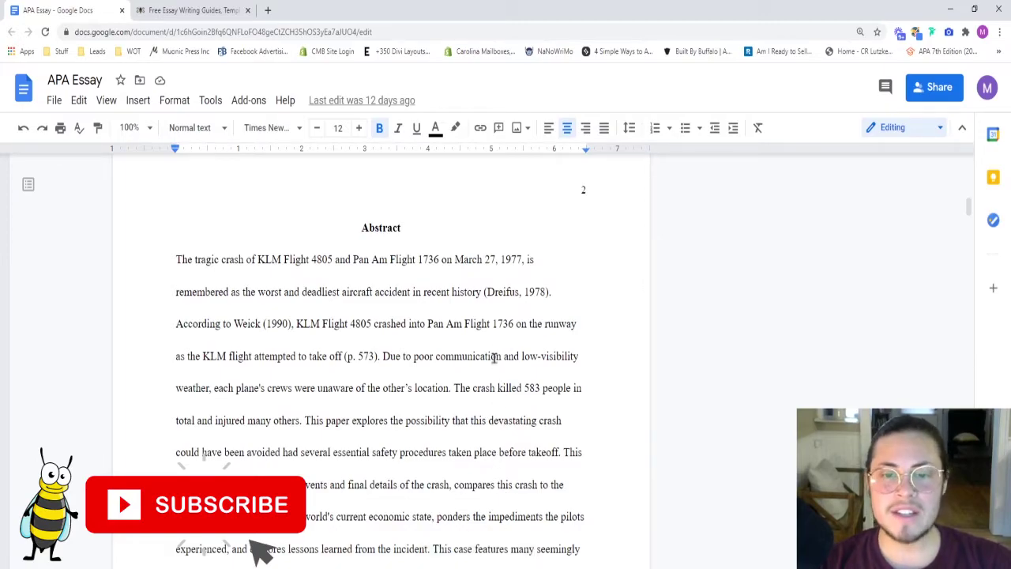
scroll(484, 356, down, 1)
scroll(448, 439, up, 1)
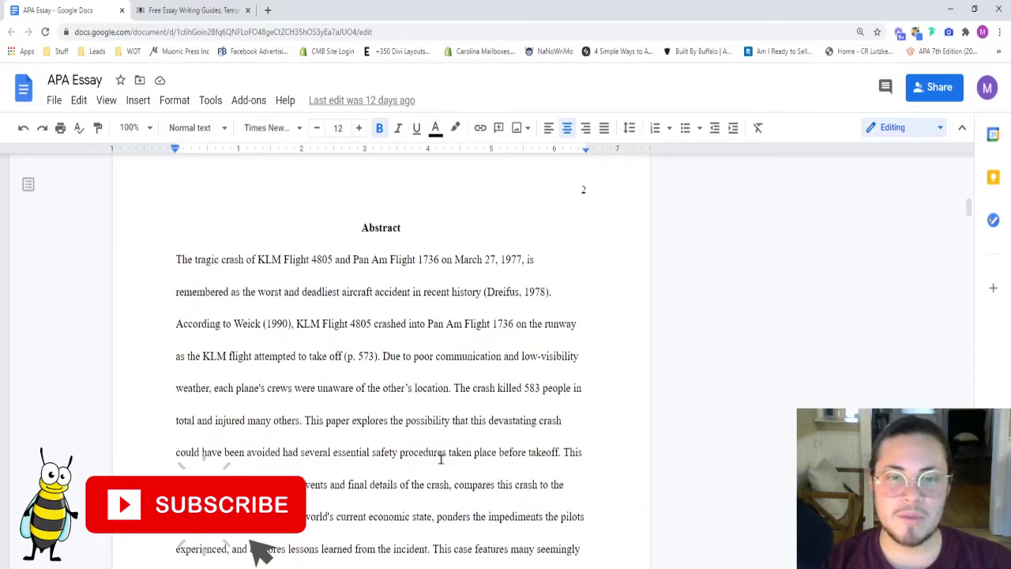
scroll(441, 458, down, 1)
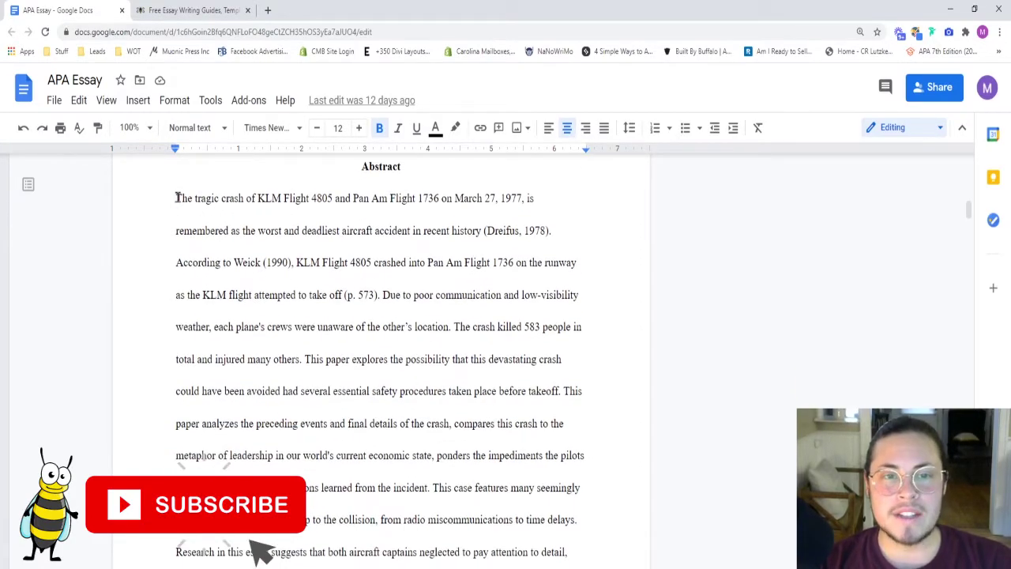
drag(178, 198, 338, 494)
scroll(339, 493, down, 1)
click(247, 472)
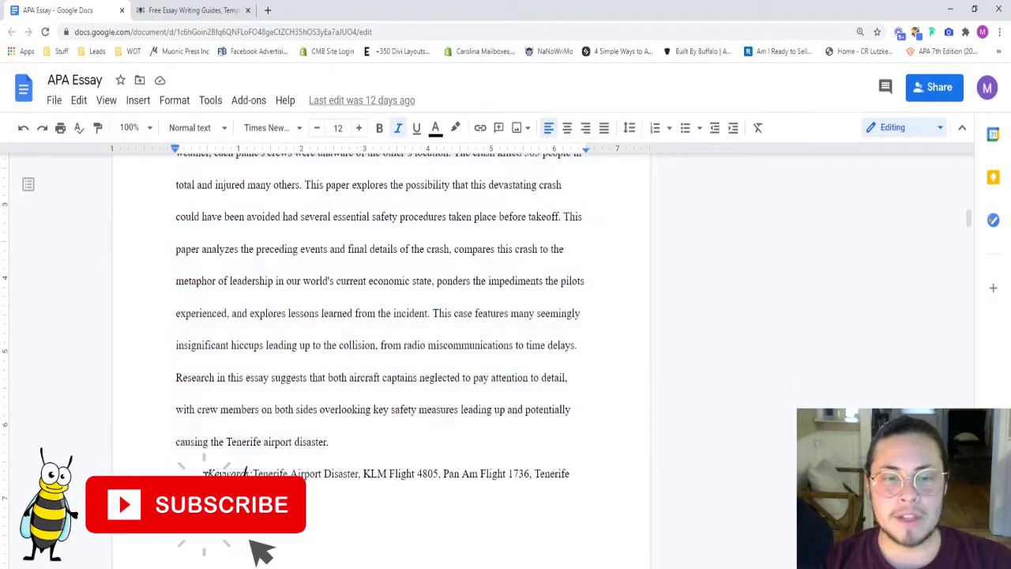
drag(207, 473, 254, 473)
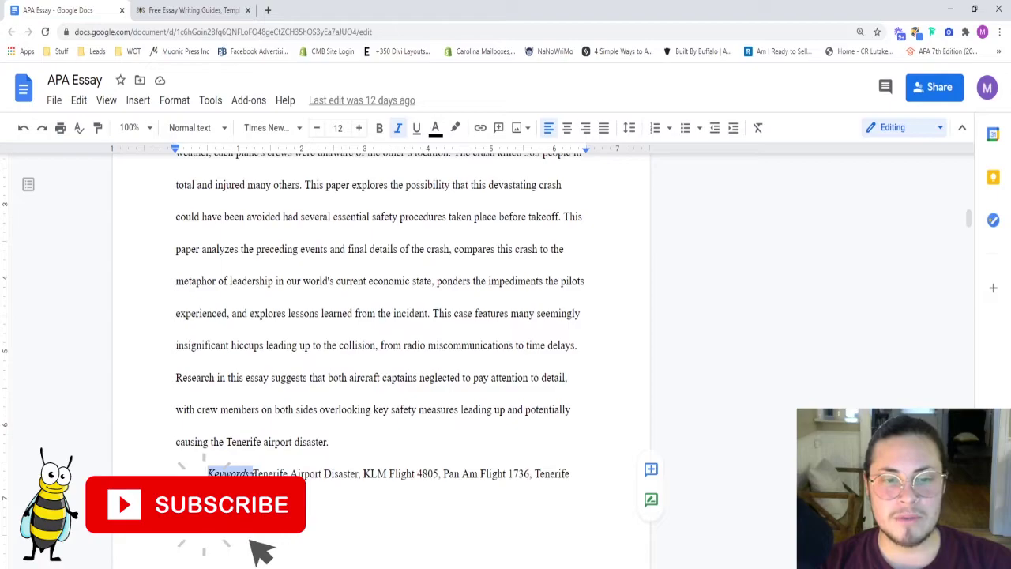
key(Right)
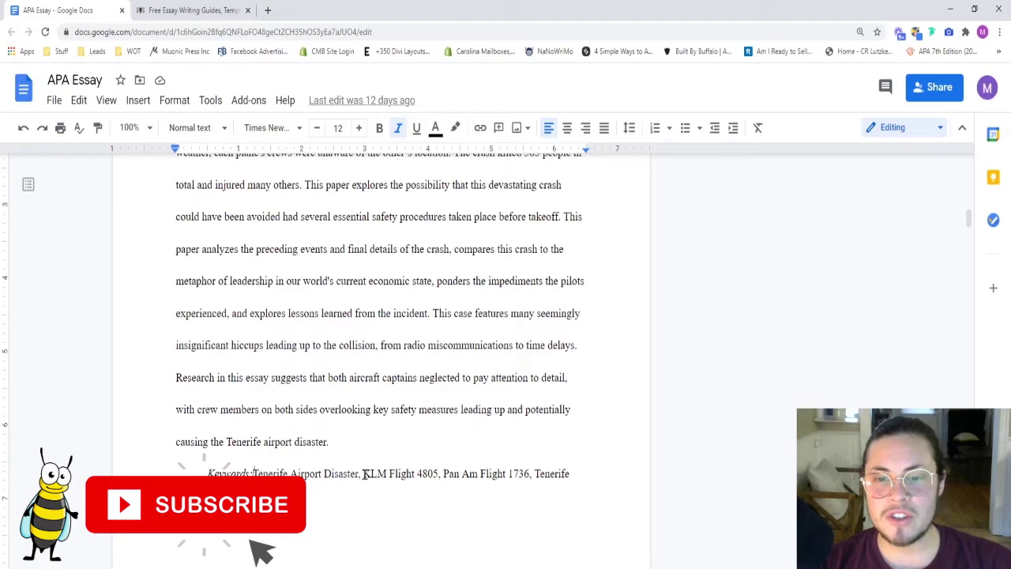
scroll(365, 474, up, 5)
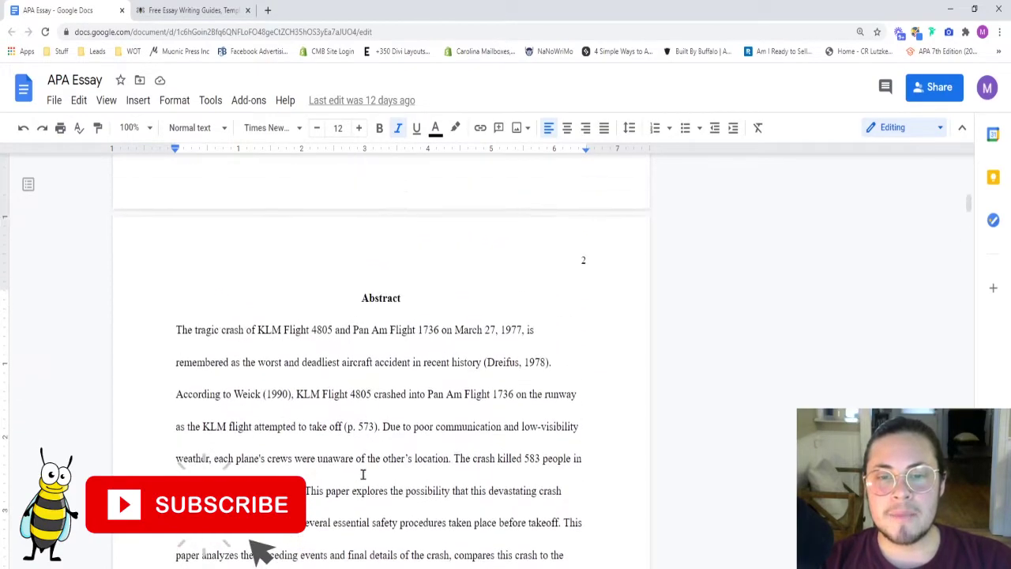
scroll(363, 474, down, 1)
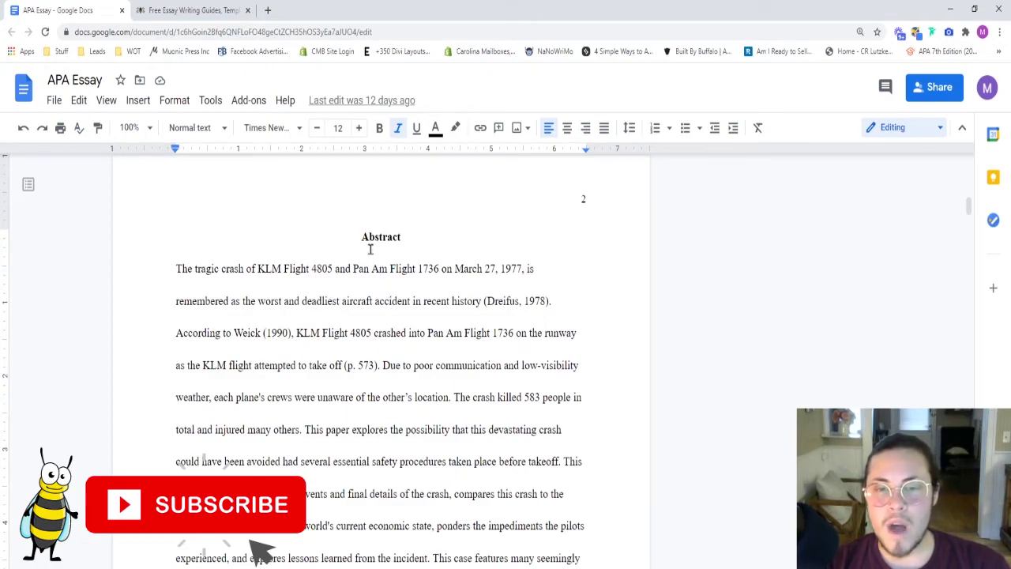
drag(362, 237, 397, 237)
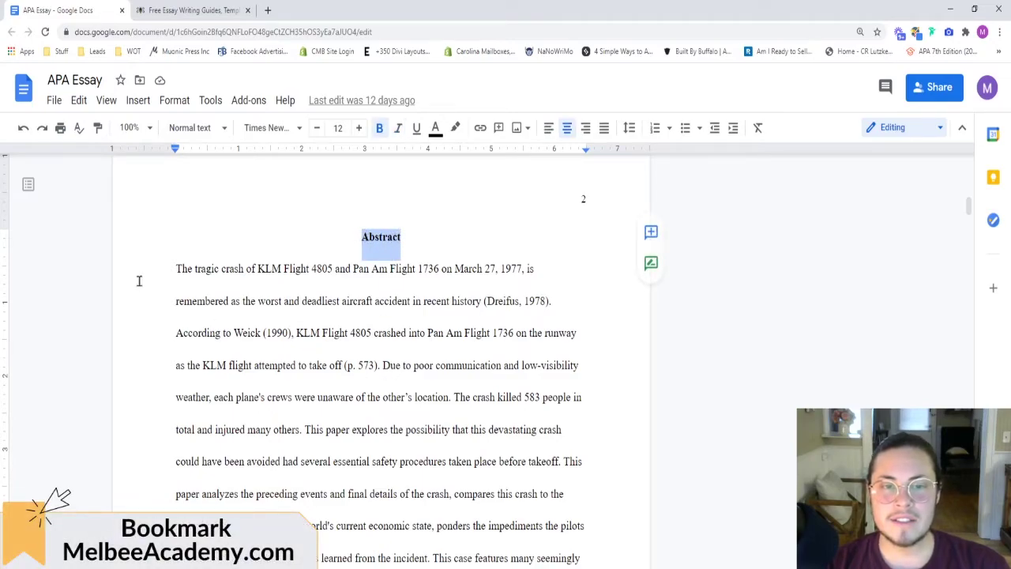
click(173, 268)
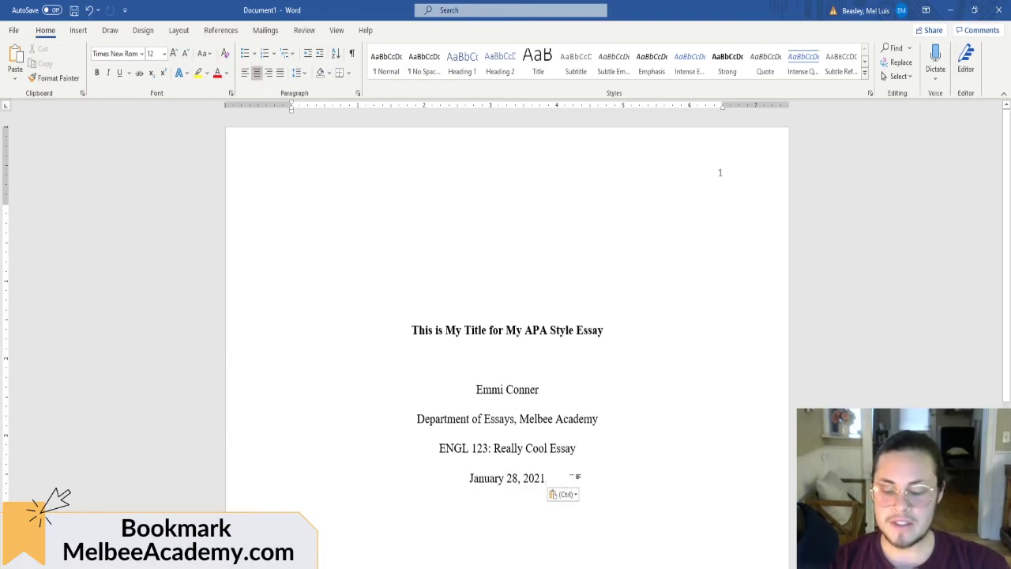
Step: Type a bold 'Abstract' heading at the top of page 2
scroll(508, 536, down, 3)
scroll(572, 480, down, 10)
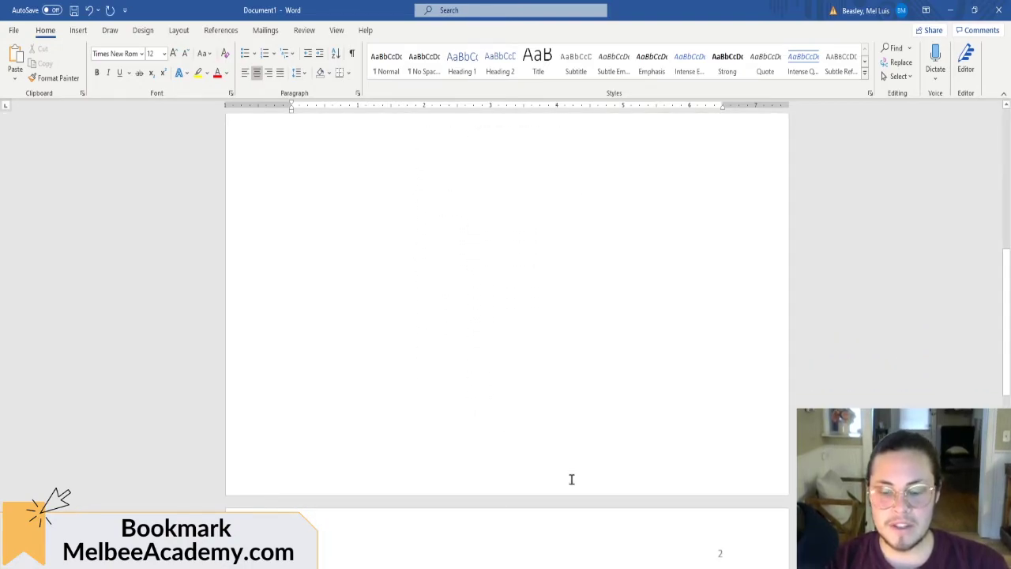
scroll(551, 469, down, 1)
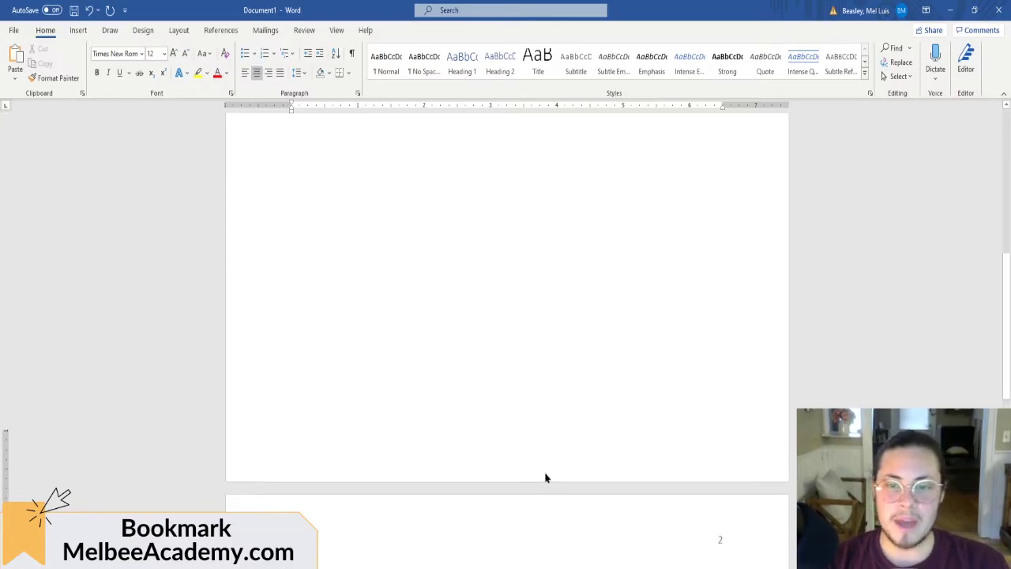
scroll(546, 469, down, 4)
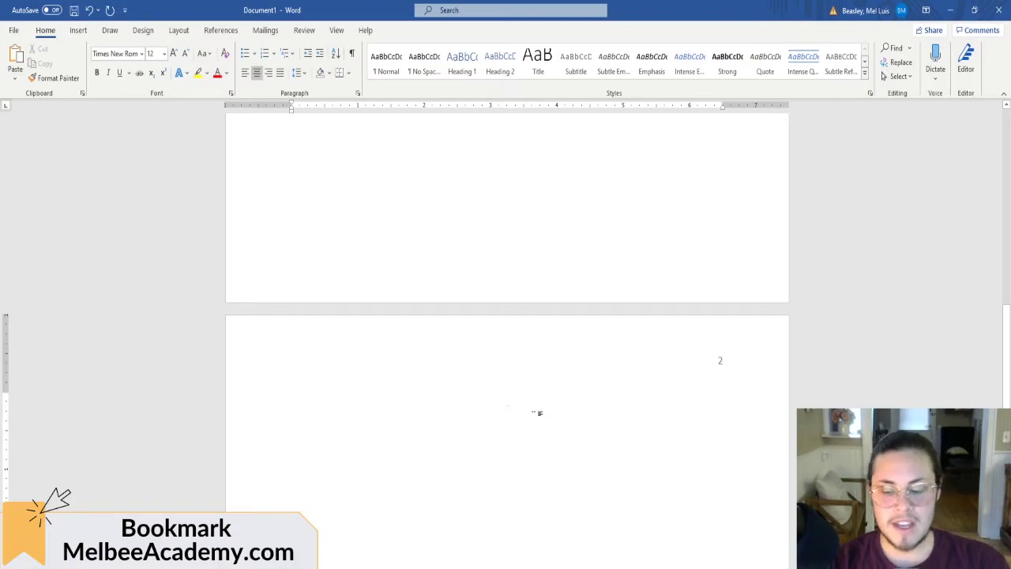
text(Abstract)
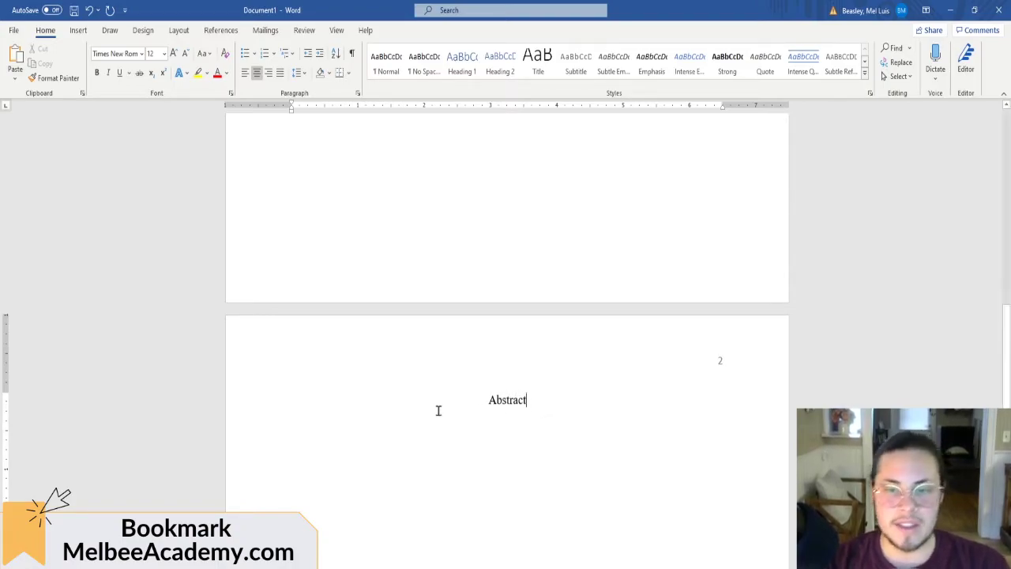
drag(529, 400, 491, 397)
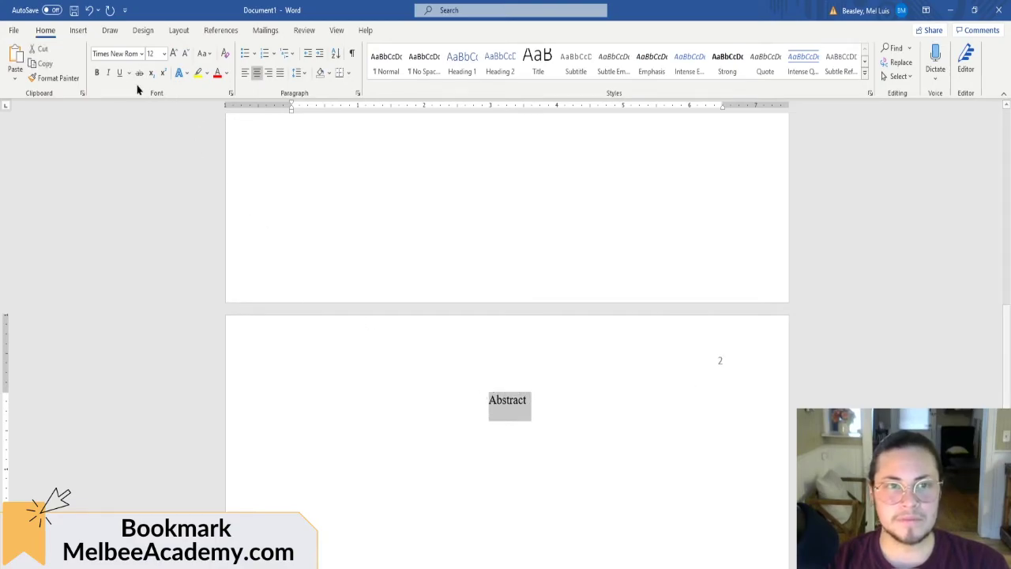
click(96, 72)
click(540, 406)
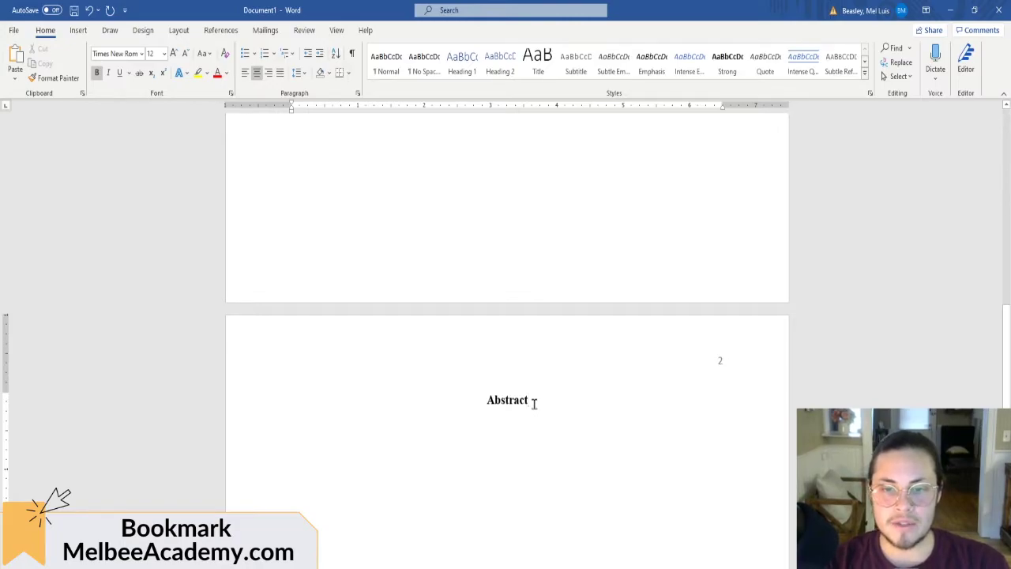
Step: Add a left-aligned line below the heading reading 'Start typing your'
key(Return)
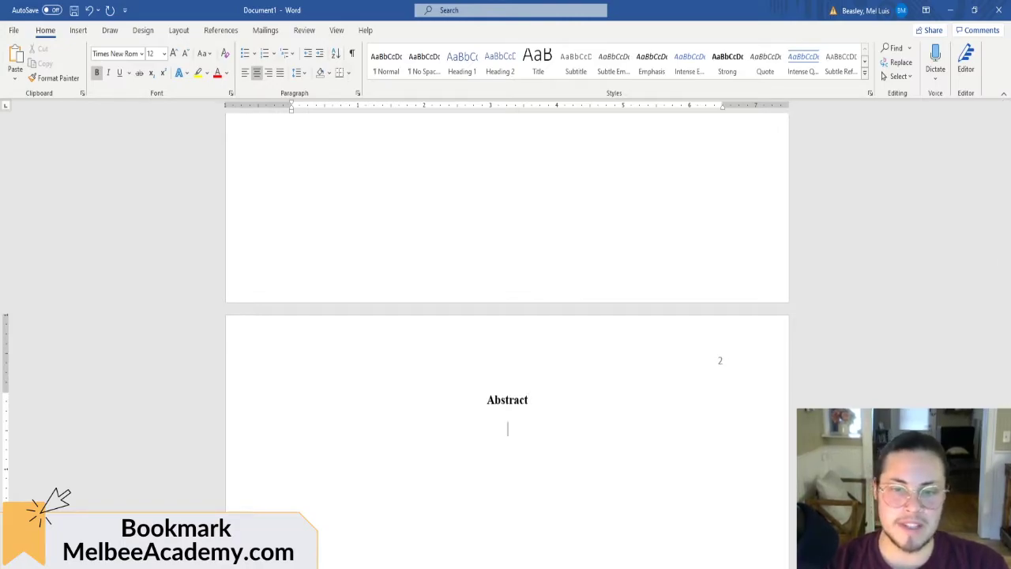
click(245, 75)
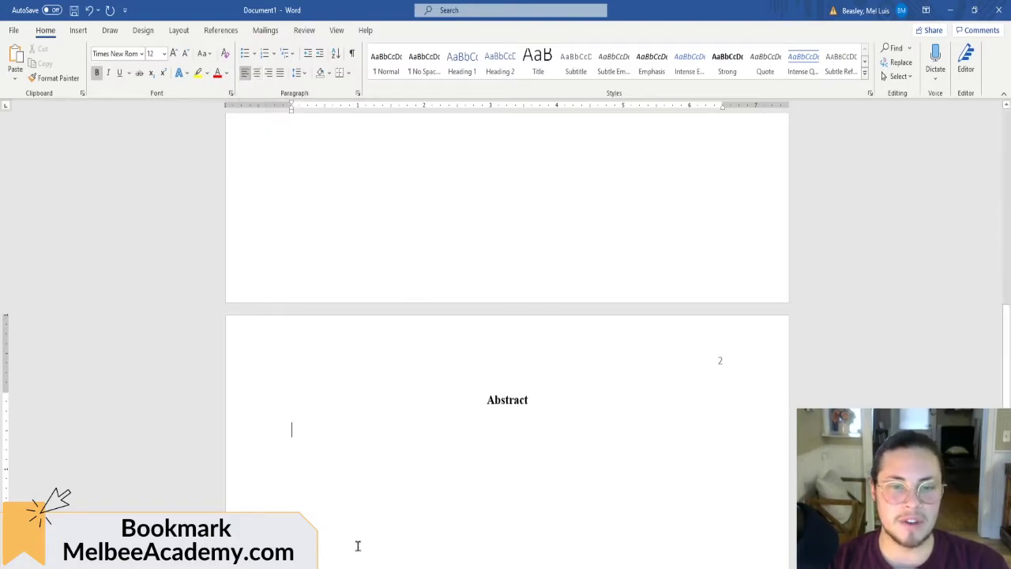
scroll(406, 488, down, 1)
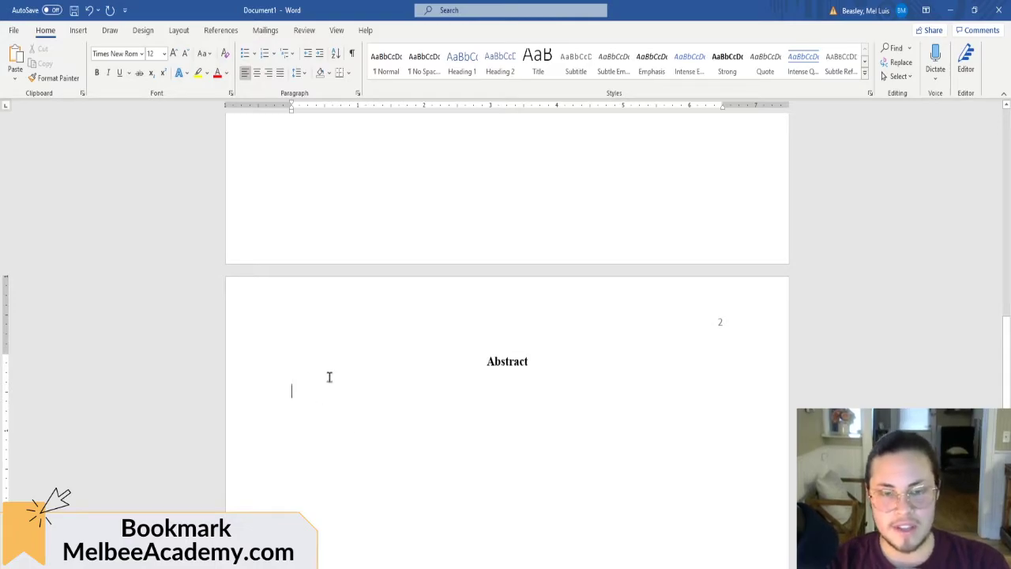
text(Start typing your essay.)
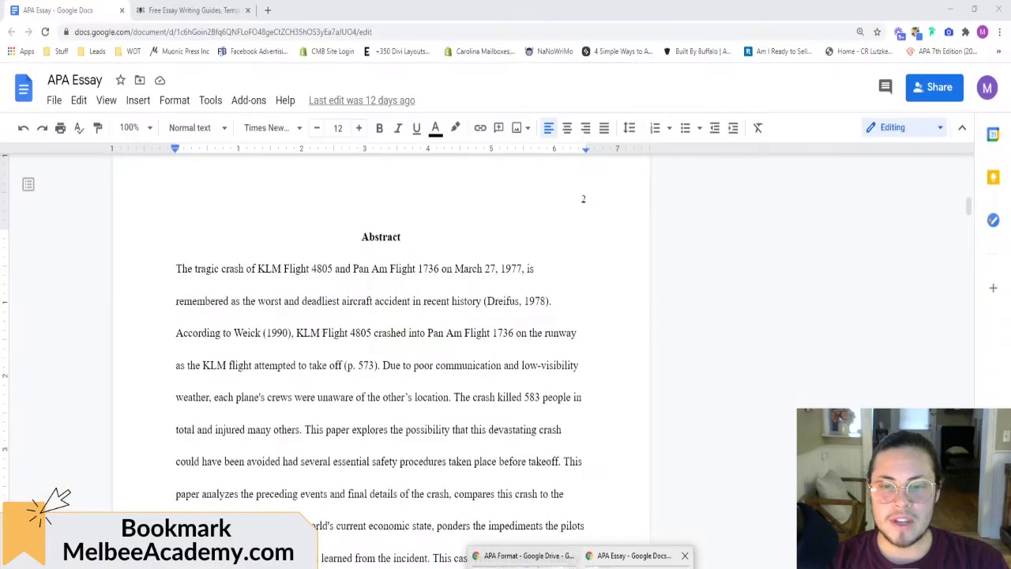
click(641, 558)
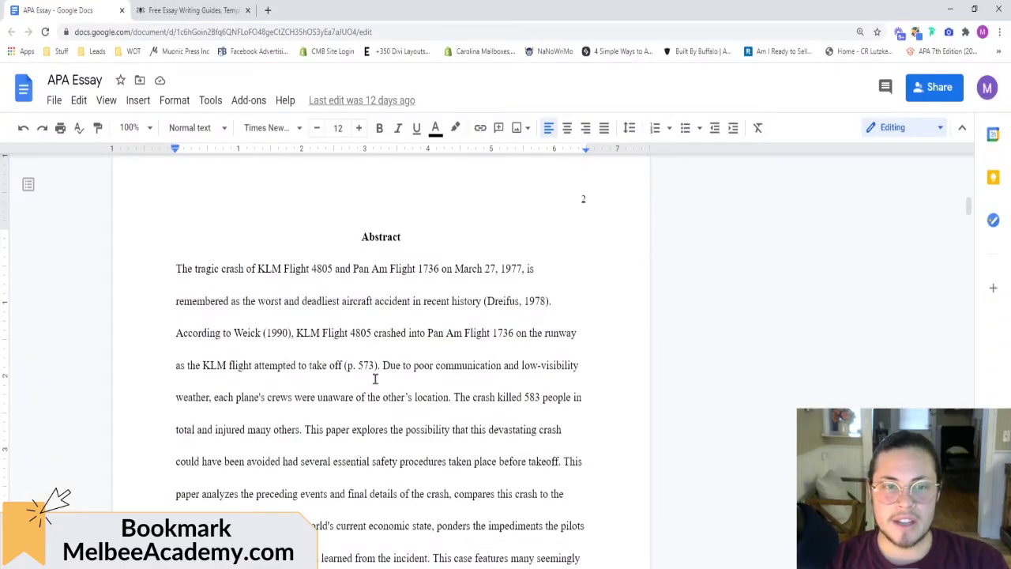
click(178, 264)
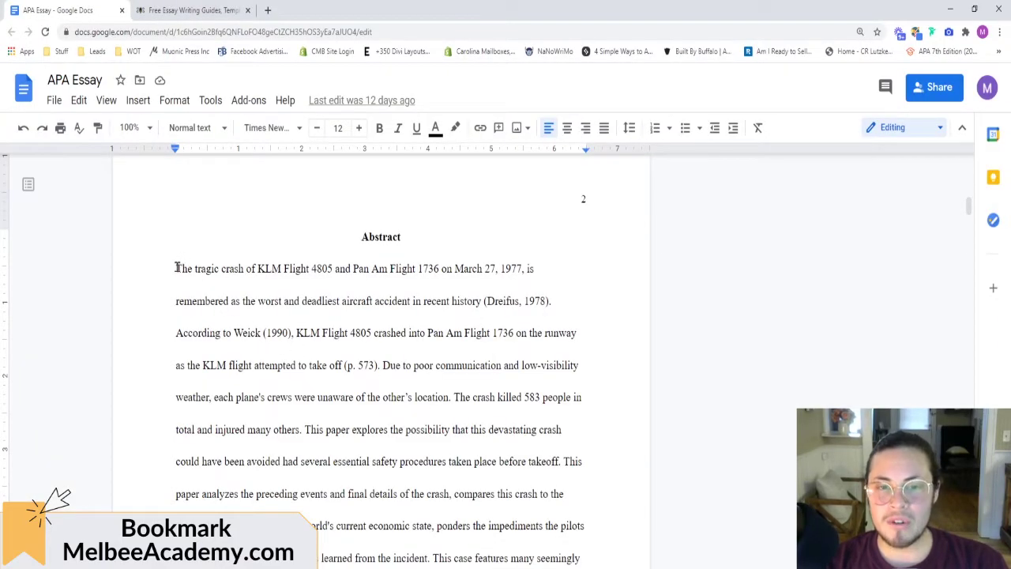
scroll(180, 277, down, 3)
scroll(235, 386, up, 4)
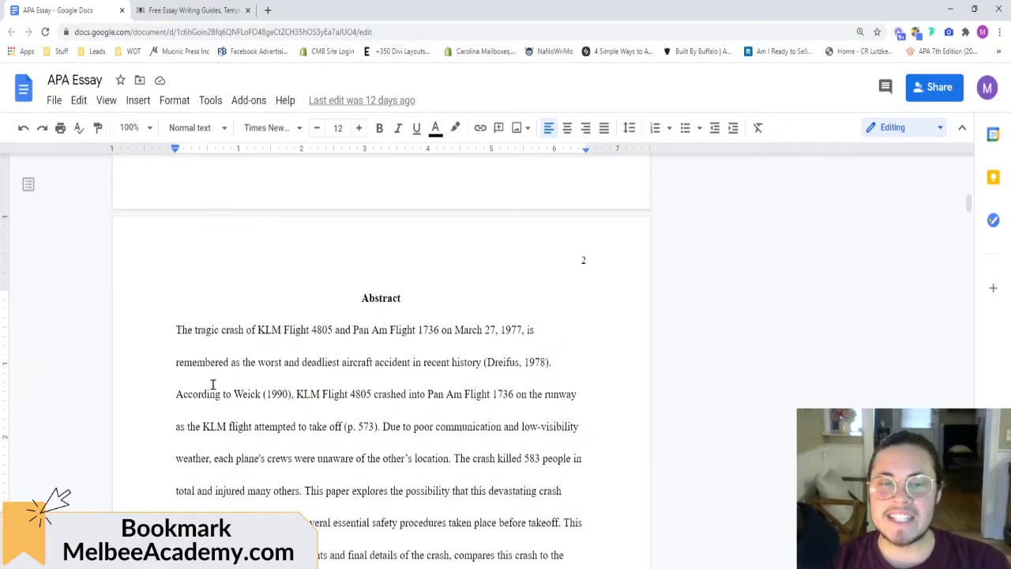
click(216, 362)
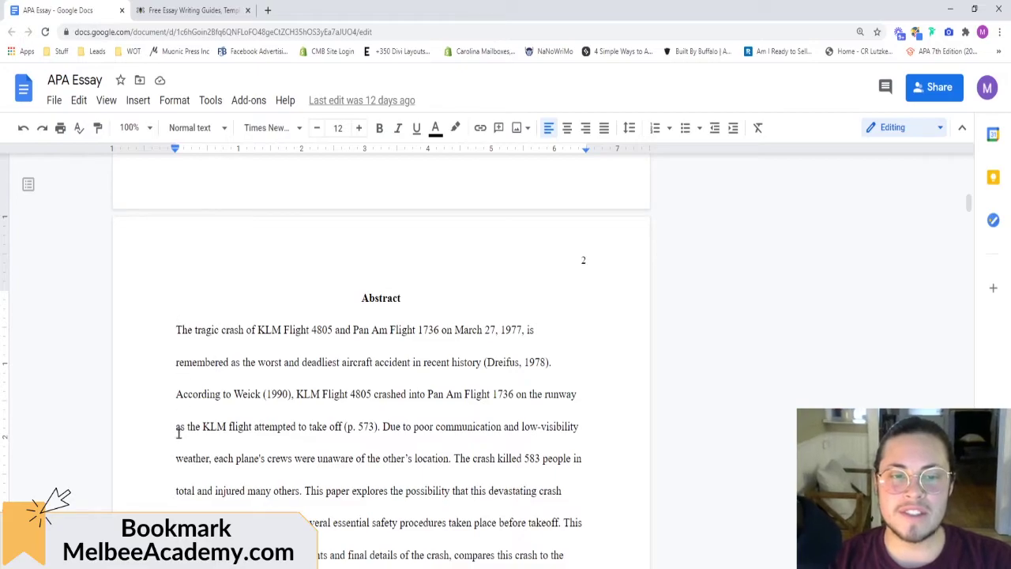
scroll(178, 361, down, 5)
scroll(178, 361, up, 7)
scroll(178, 404, down, 1)
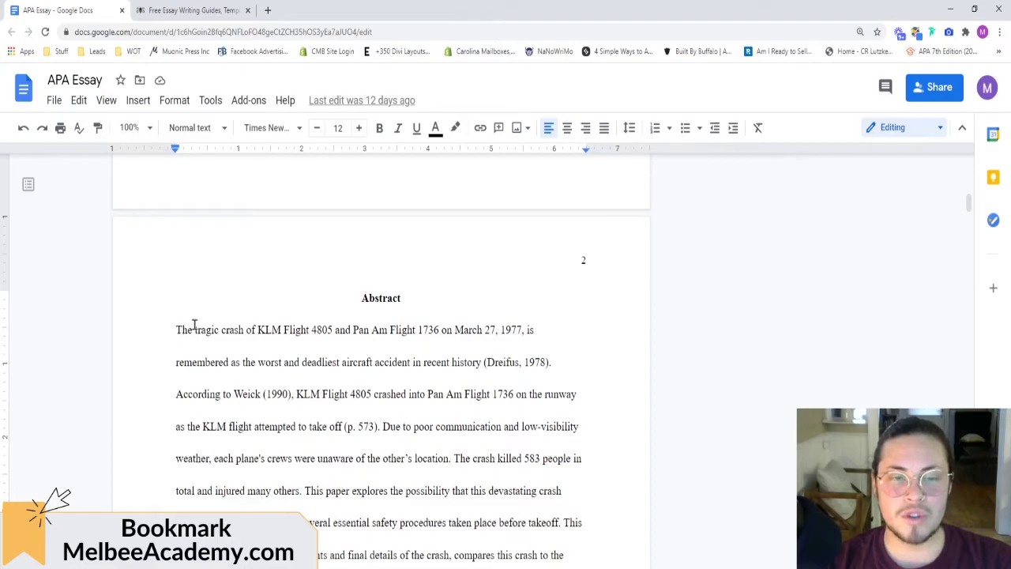
scroll(261, 423, down, 3)
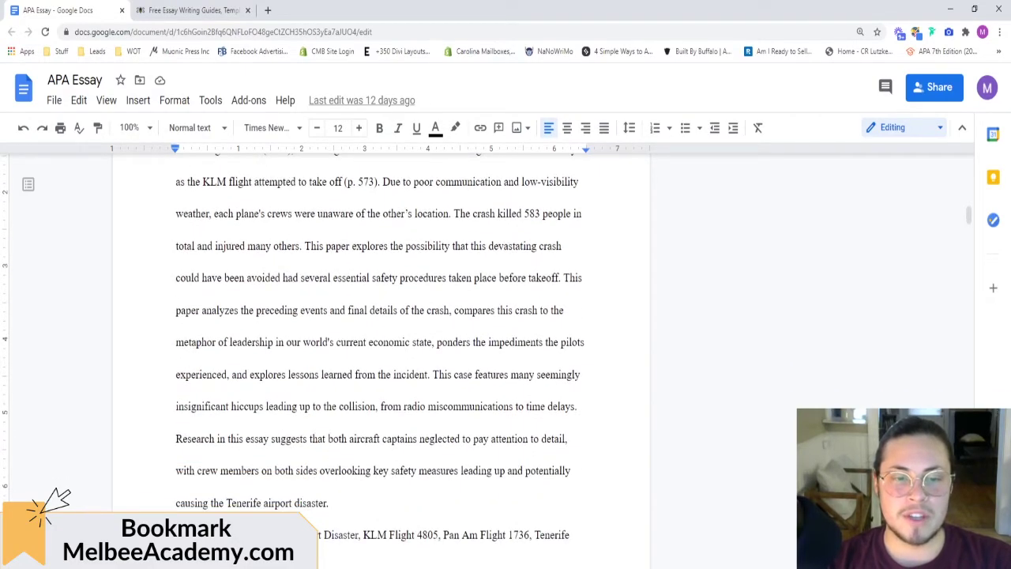
click(329, 502)
key(shift+End)
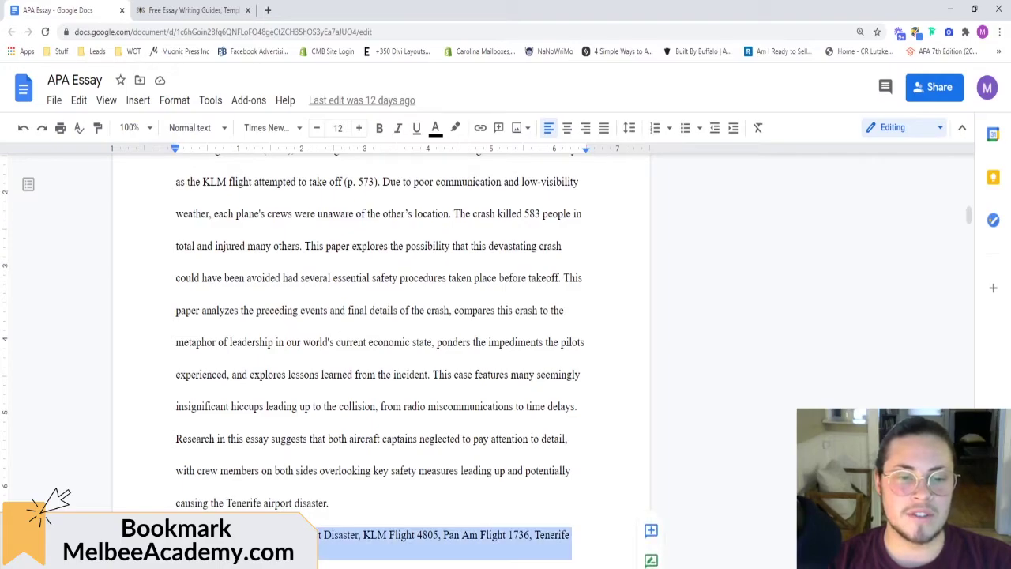
key(Right)
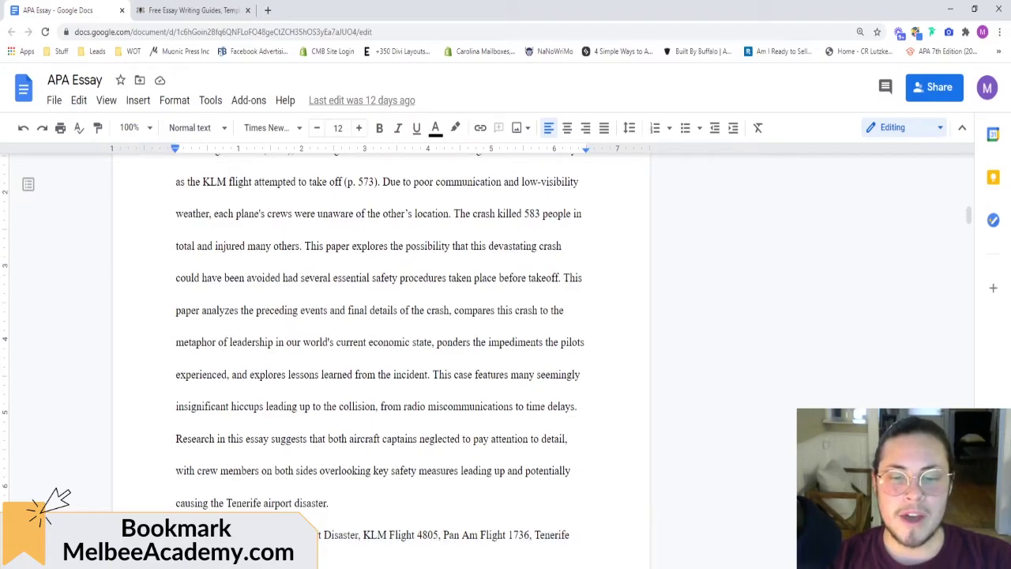
click(474, 557)
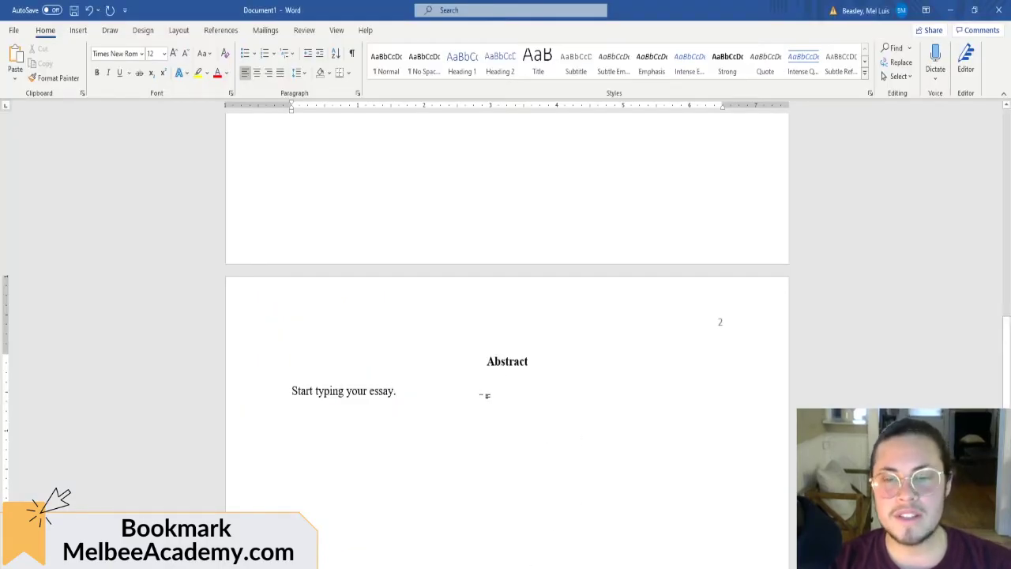
Step: Start a new blank page 3 after the abstract text
scroll(484, 397, up, 12)
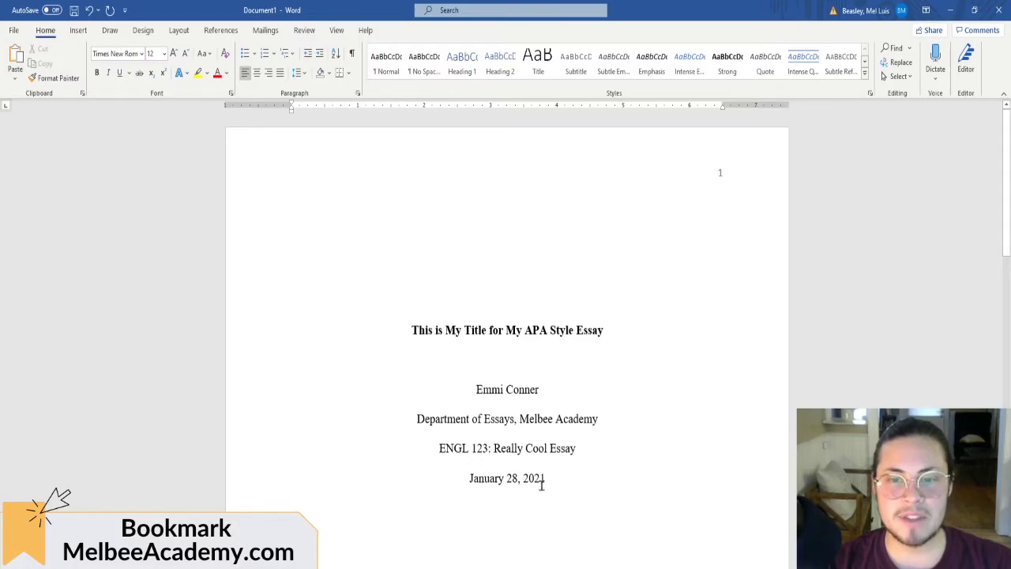
scroll(544, 379, down, 5)
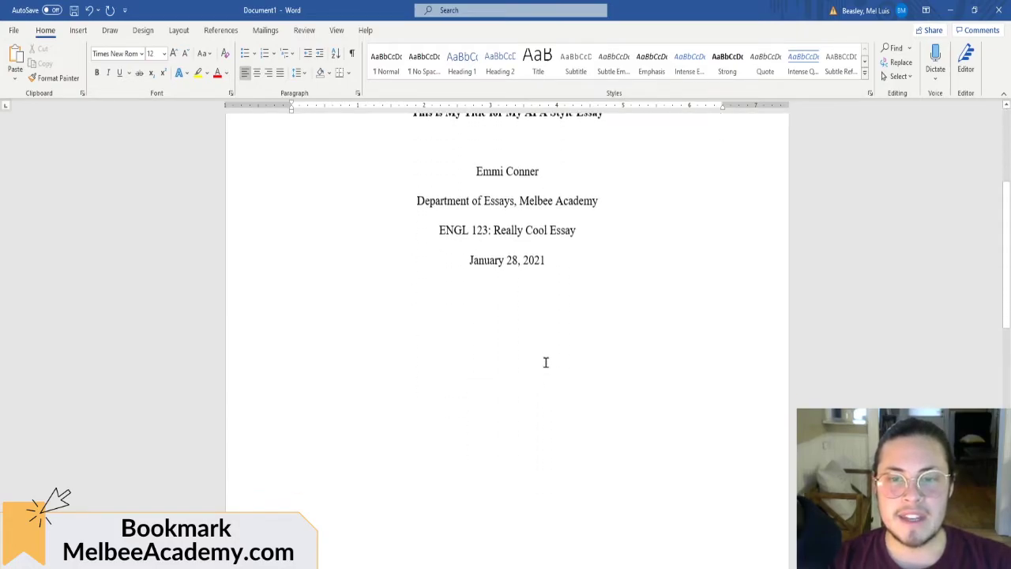
scroll(546, 362, down, 4)
scroll(424, 440, down, 2)
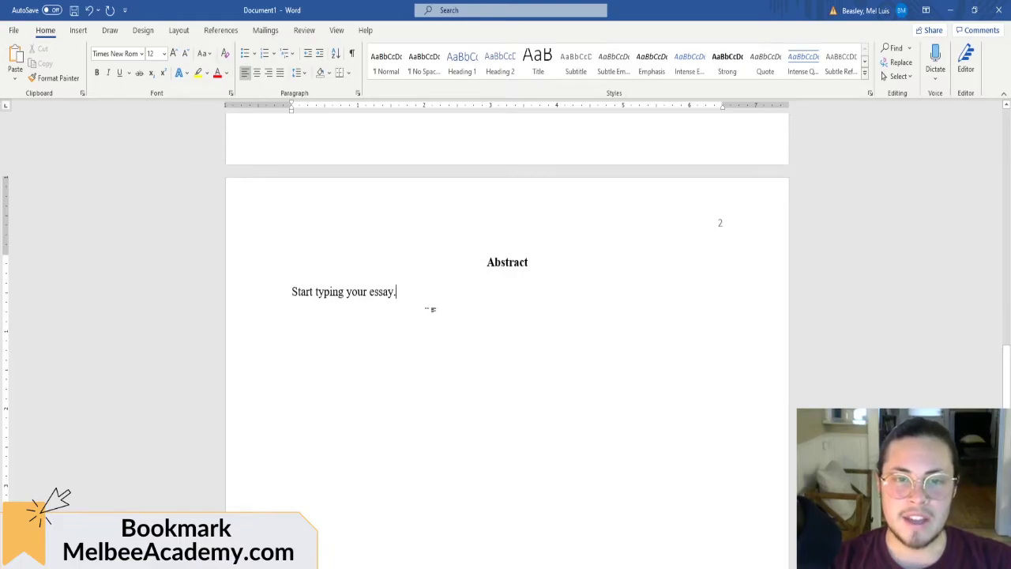
key(Return)
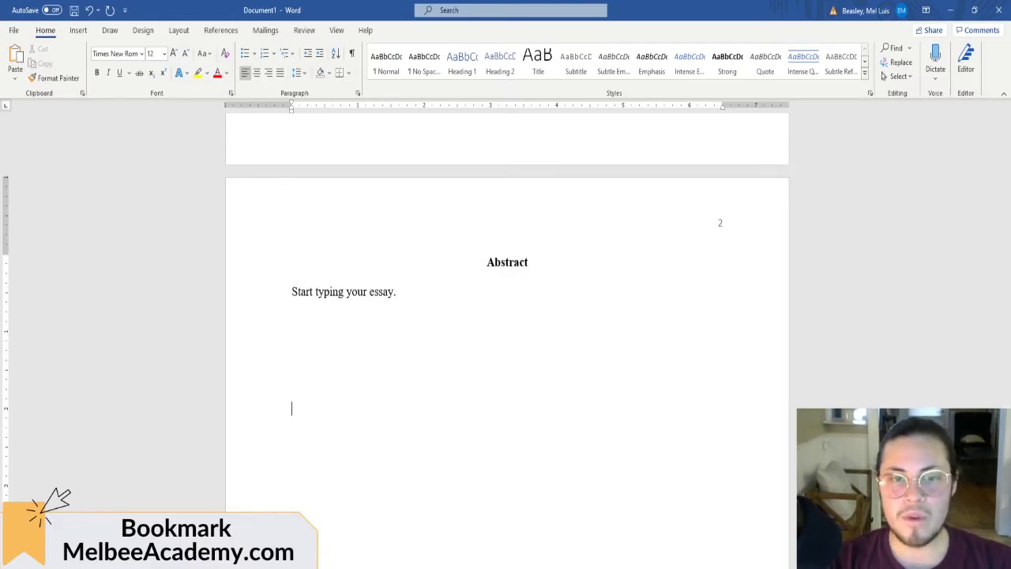
scroll(507, 340, down, 4)
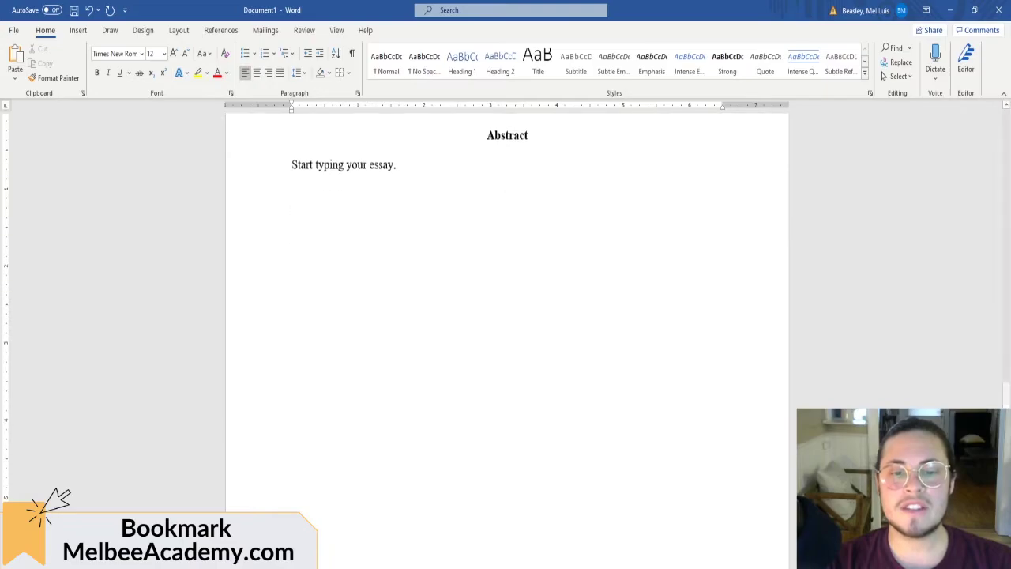
scroll(506, 339, down, 3)
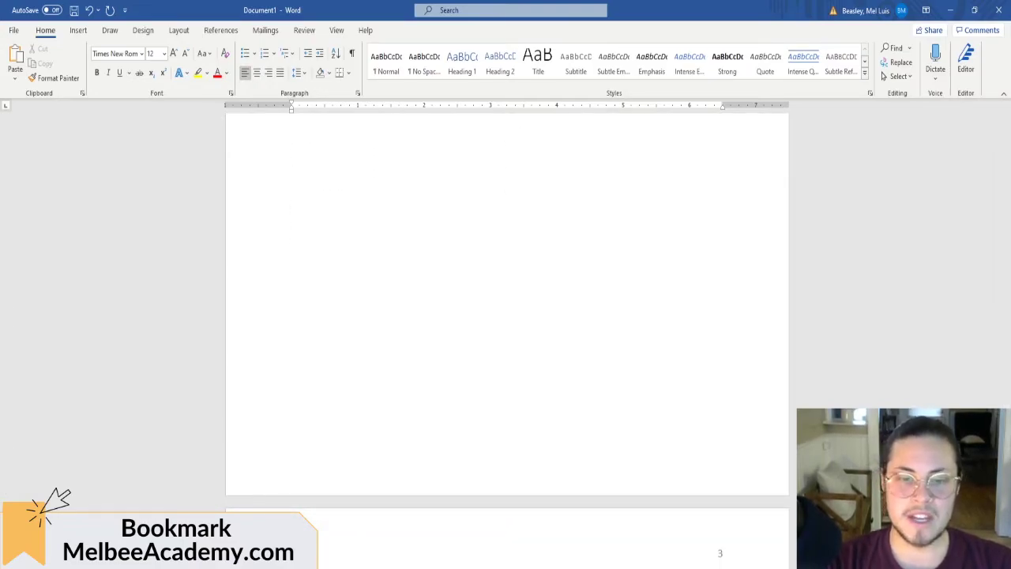
scroll(524, 300, down, 3)
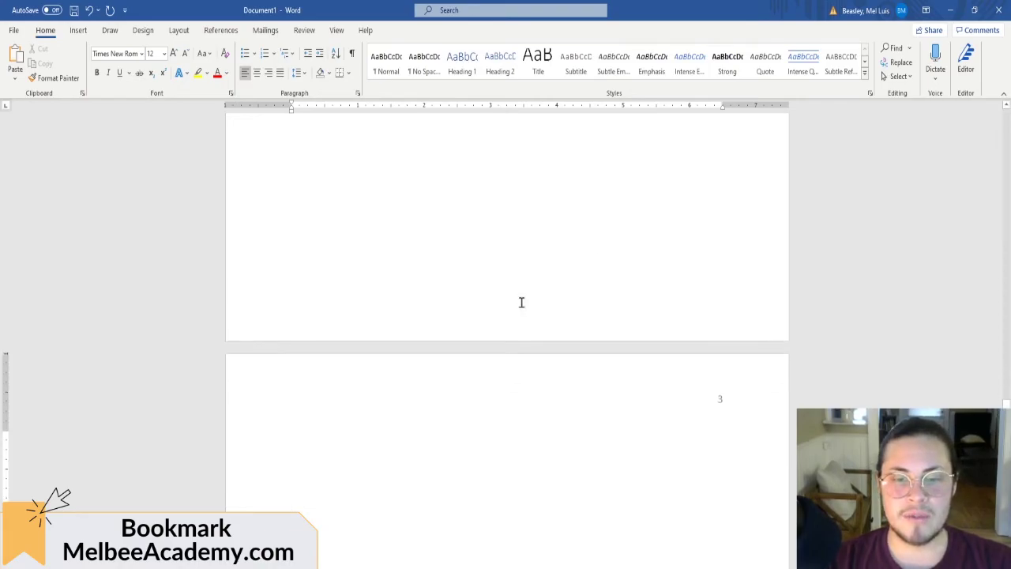
scroll(521, 303, up, 15)
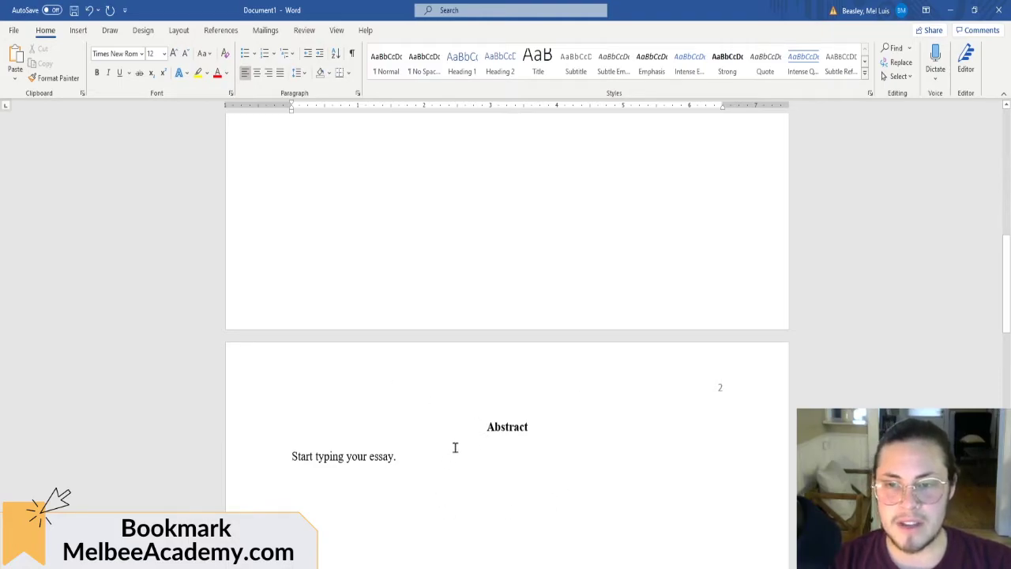
scroll(530, 451, down, 1)
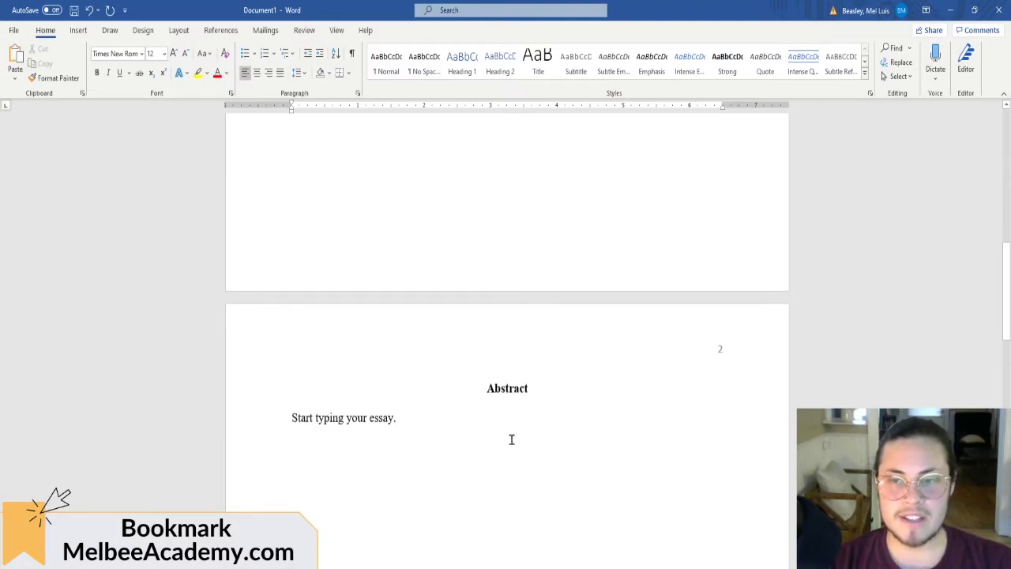
scroll(511, 440, down, 10)
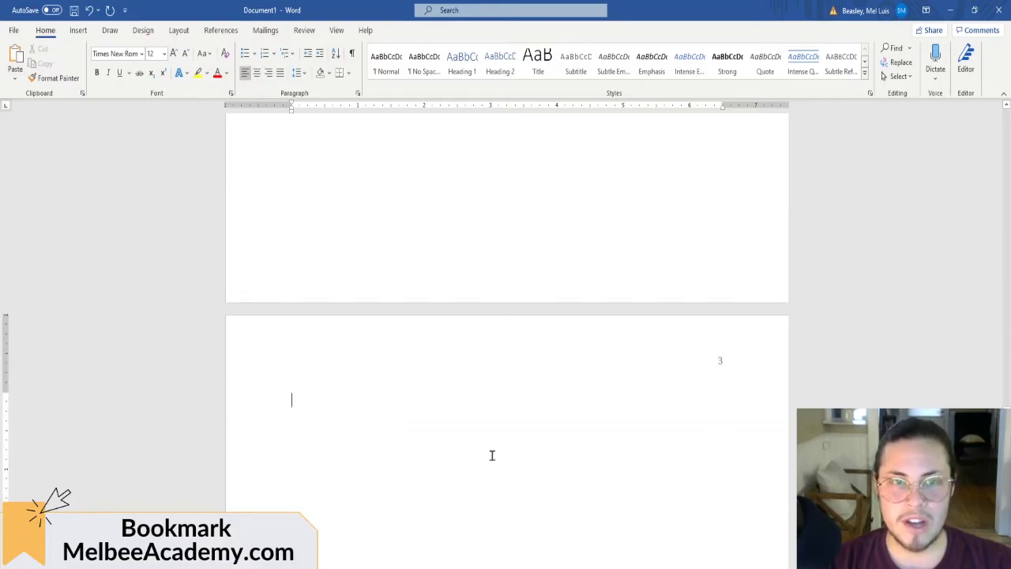
Step: Bring the APA Essay sample in Google Docs to the front
mouse_move(580, 567)
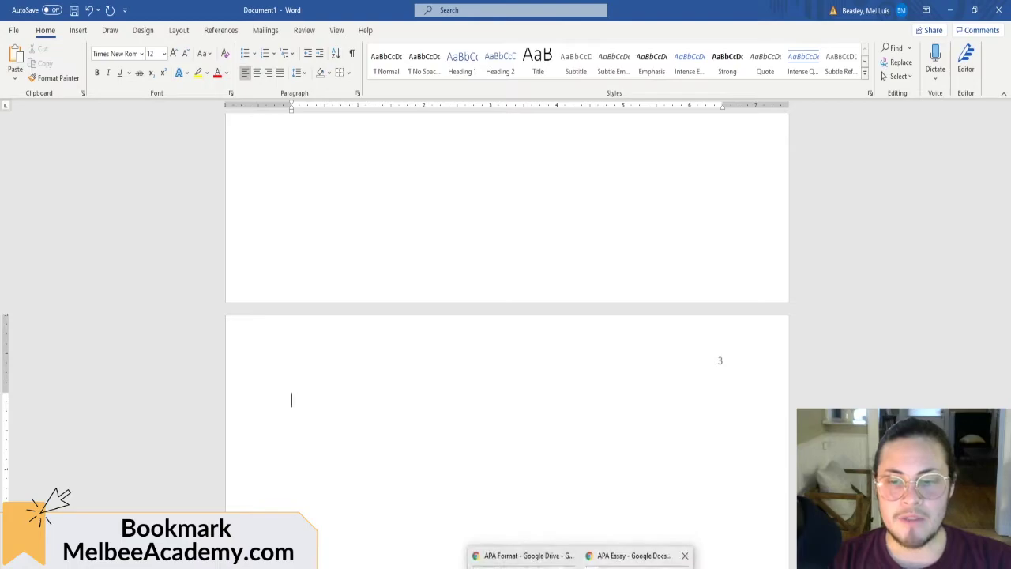
click(632, 555)
scroll(474, 372, down, 8)
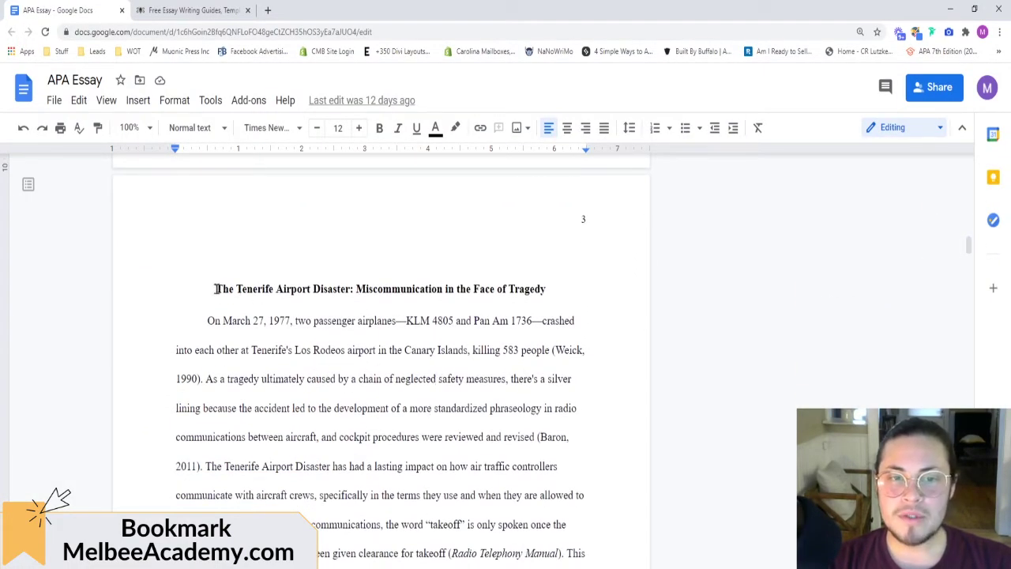
Step: Inspect the formatting of the sample essay's bold centred page-3 title and body paragraph
drag(217, 288, 547, 293)
click(419, 289)
scroll(429, 332, down, 5)
scroll(397, 332, down, 3)
scroll(395, 347, up, 8)
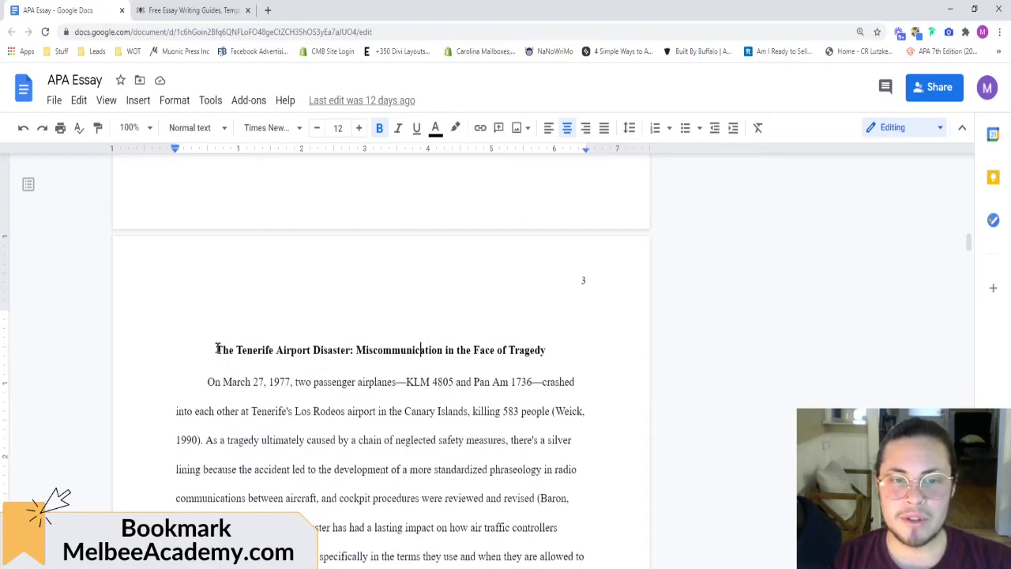
drag(217, 349, 545, 357)
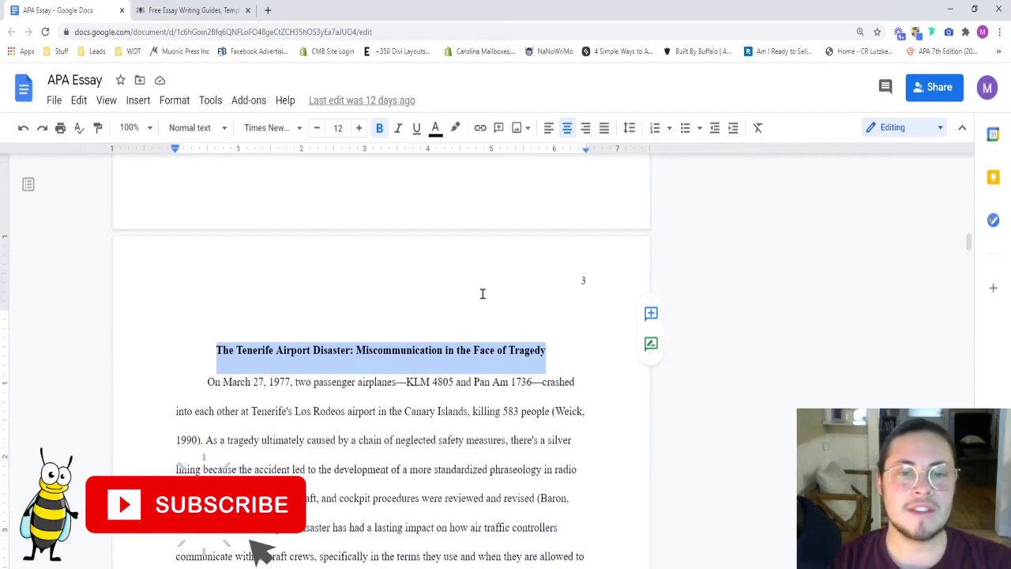
click(353, 387)
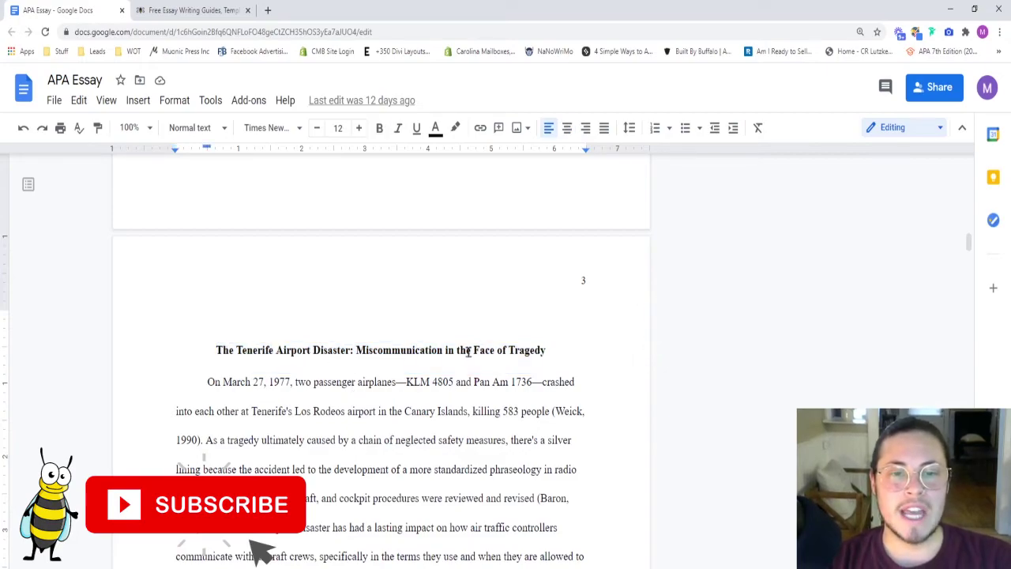
Step: Return to the Word document's blank page 3
scroll(237, 403, down, 3)
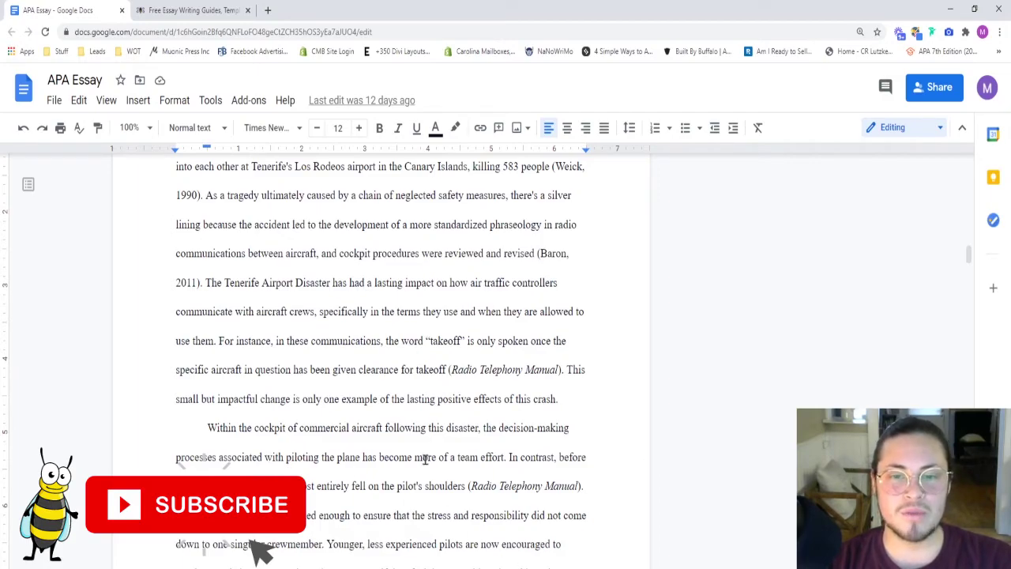
scroll(426, 460, up, 4)
scroll(410, 449, down, 2)
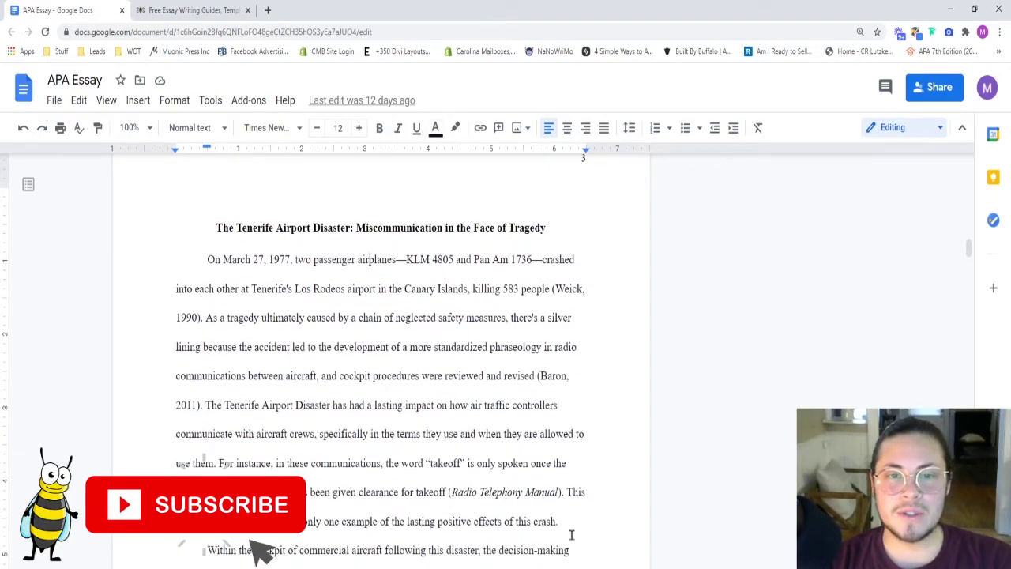
mouse_move(478, 567)
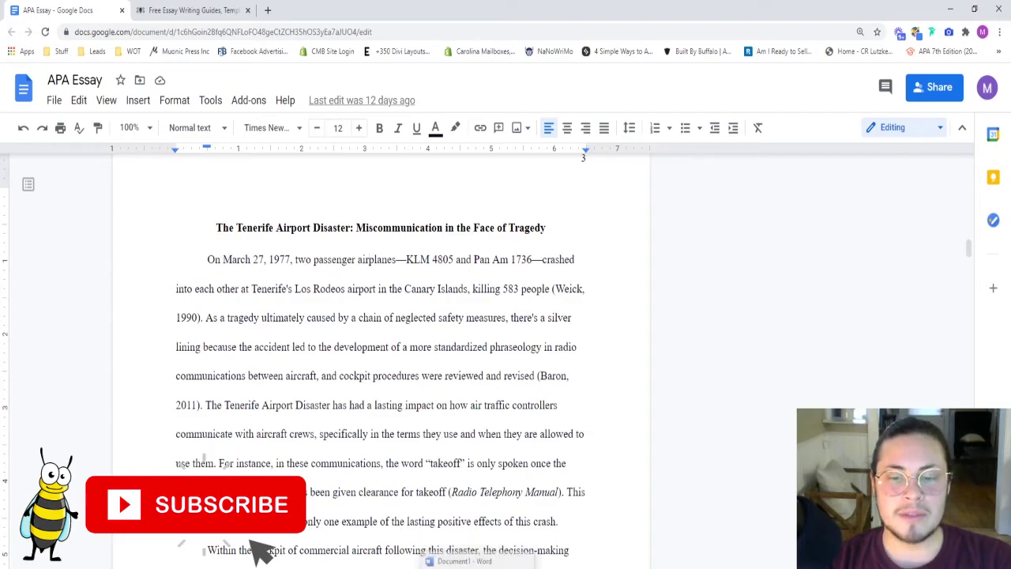
mouse_move(579, 568)
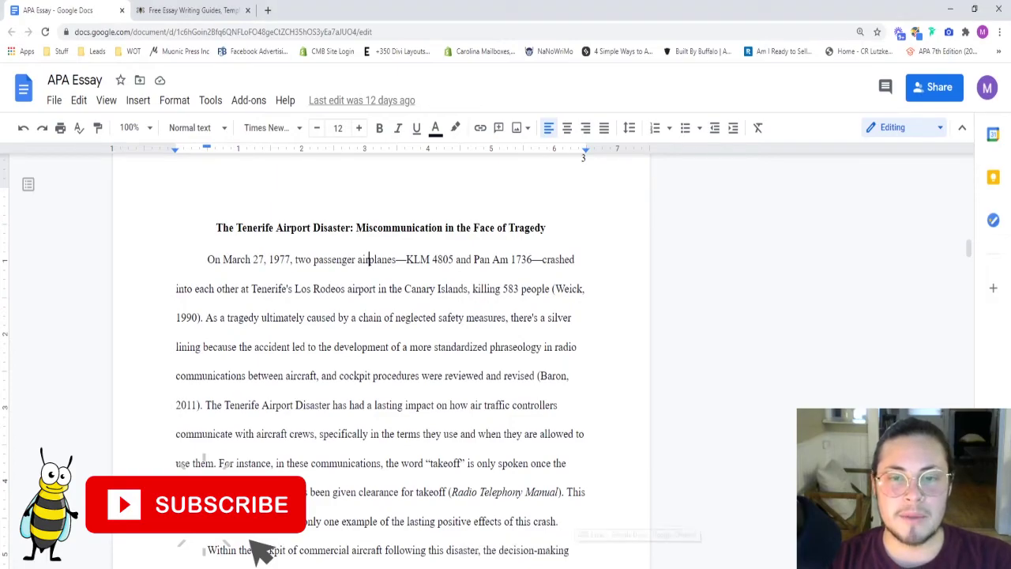
key(alt+Tab)
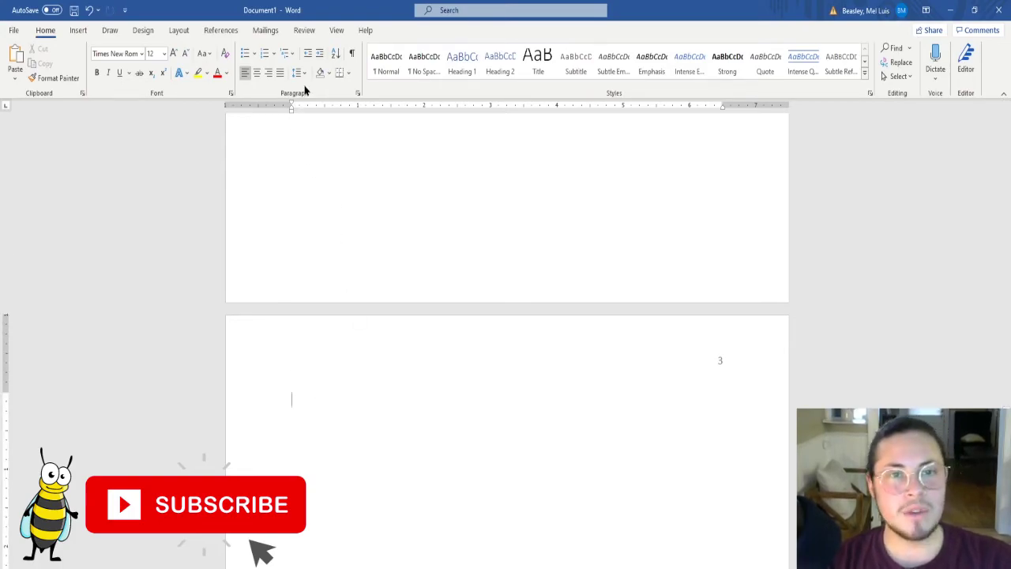
Step: Type a bold, centred 'Introductory Title' heading on page 3
click(269, 72)
click(257, 72)
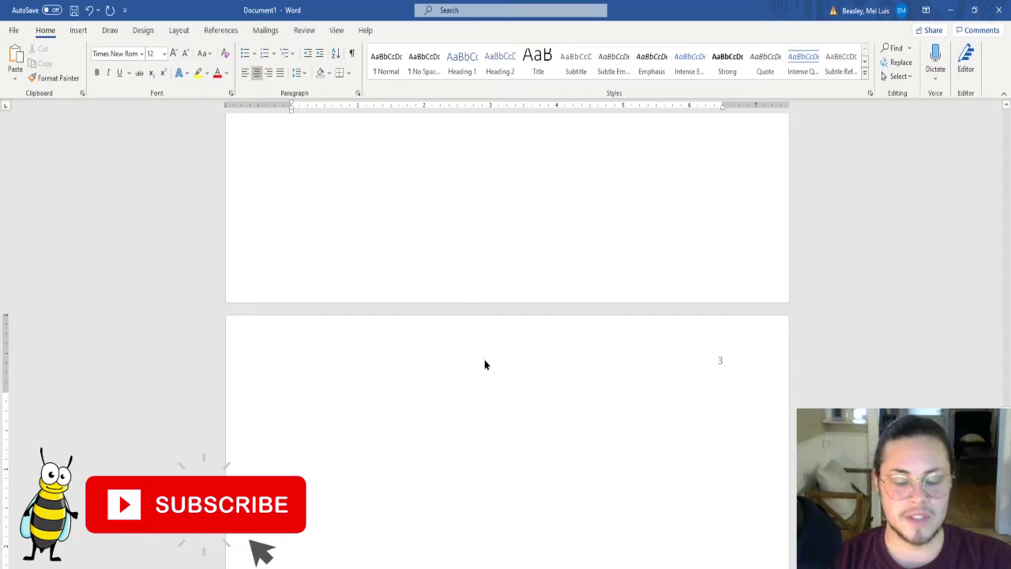
text(Introductory Title)
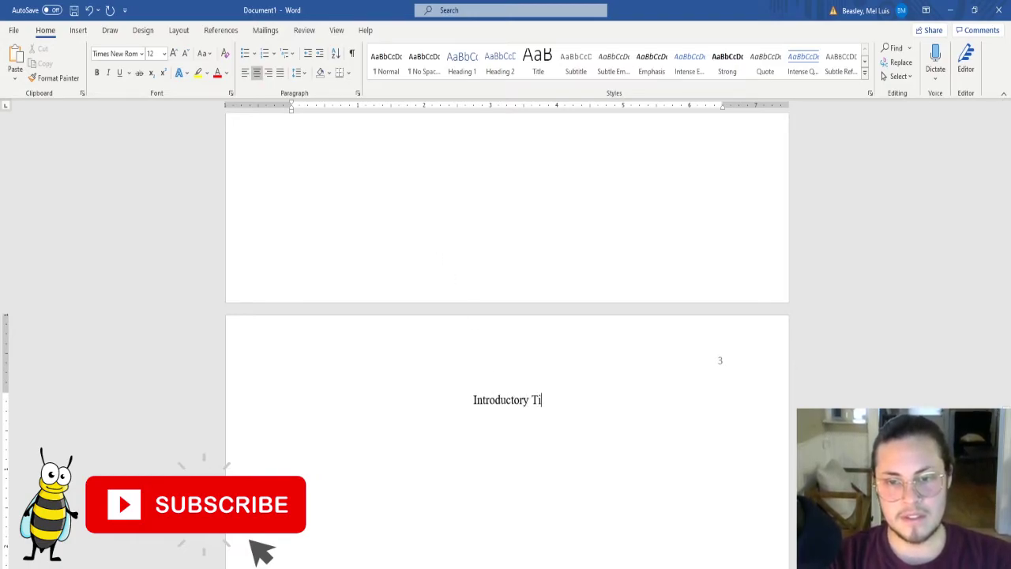
triple_click(506, 396)
click(96, 72)
click(566, 406)
Step: Add an indented, left-aligned, non-bold line of placeholder body text below the heading
key(Return)
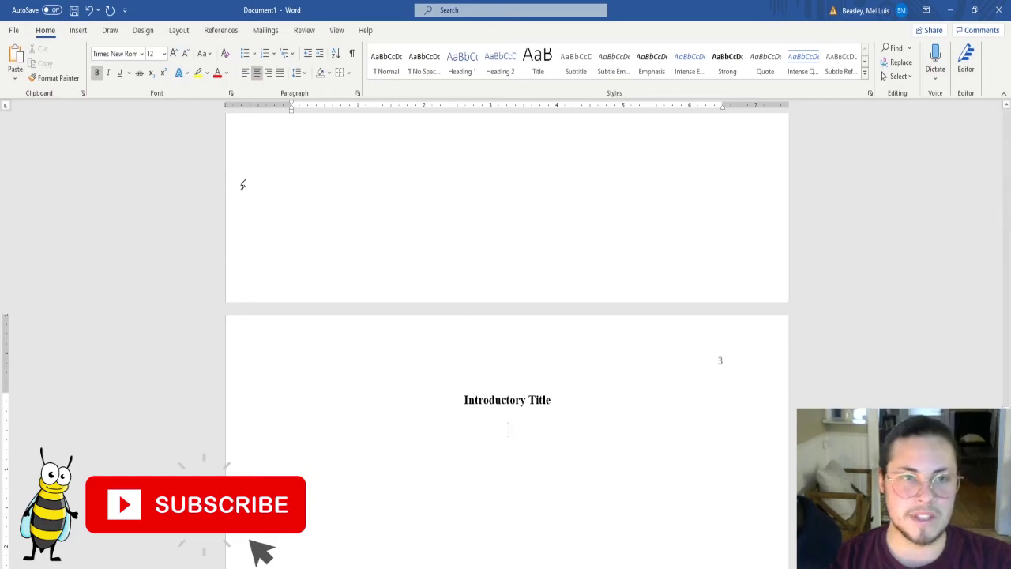
click(245, 71)
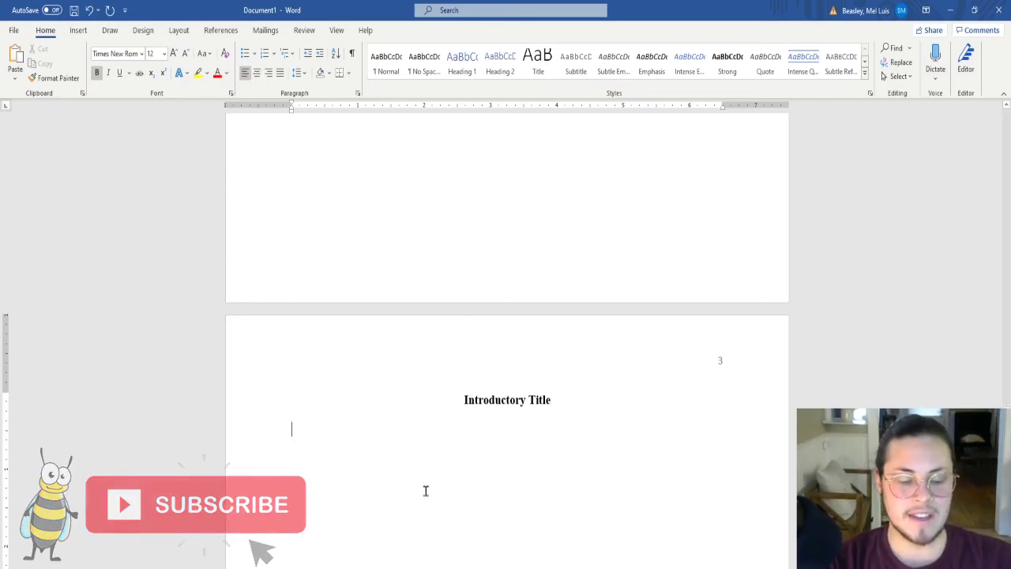
key(Tab)
text(dfjlasdfkj)
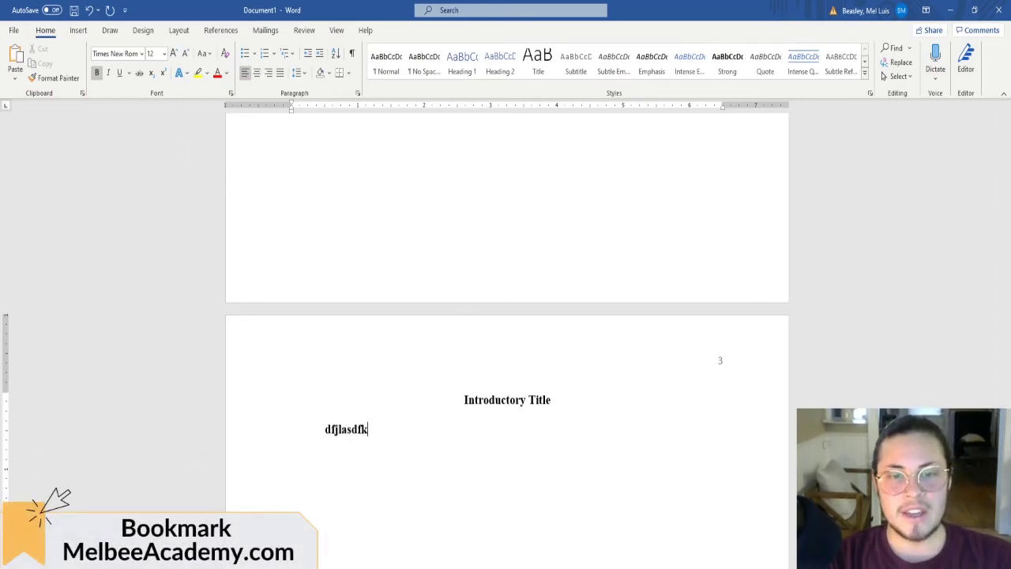
key(BackSpace)
key(BackSpace)
key(BackSpace)
key(BackSpace)
key(BackSpace)
key(BackSpace)
key(BackSpace)
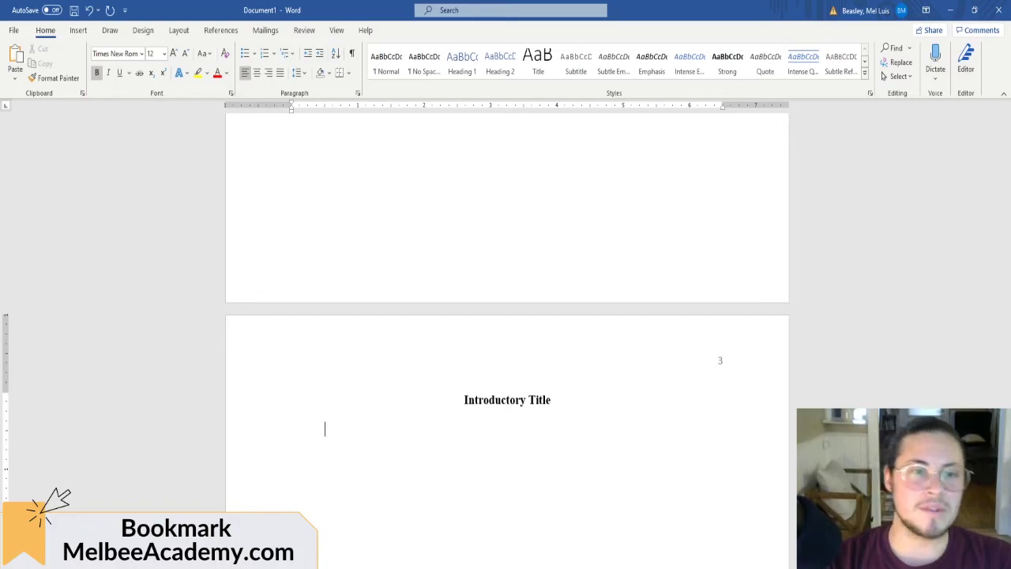
click(97, 72)
text(fjlasfjlskfjksfj)
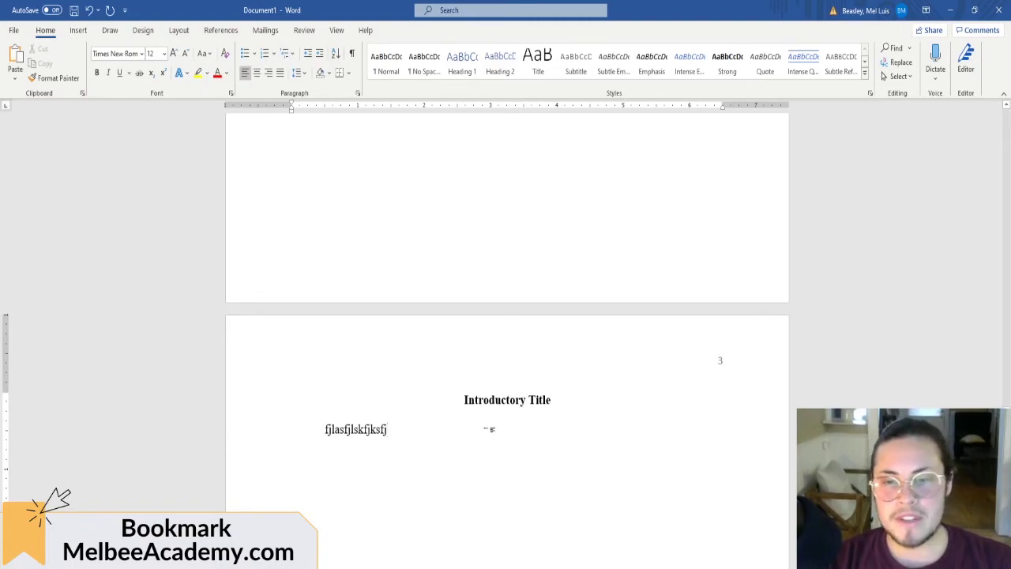
drag(551, 400, 534, 401)
click(410, 440)
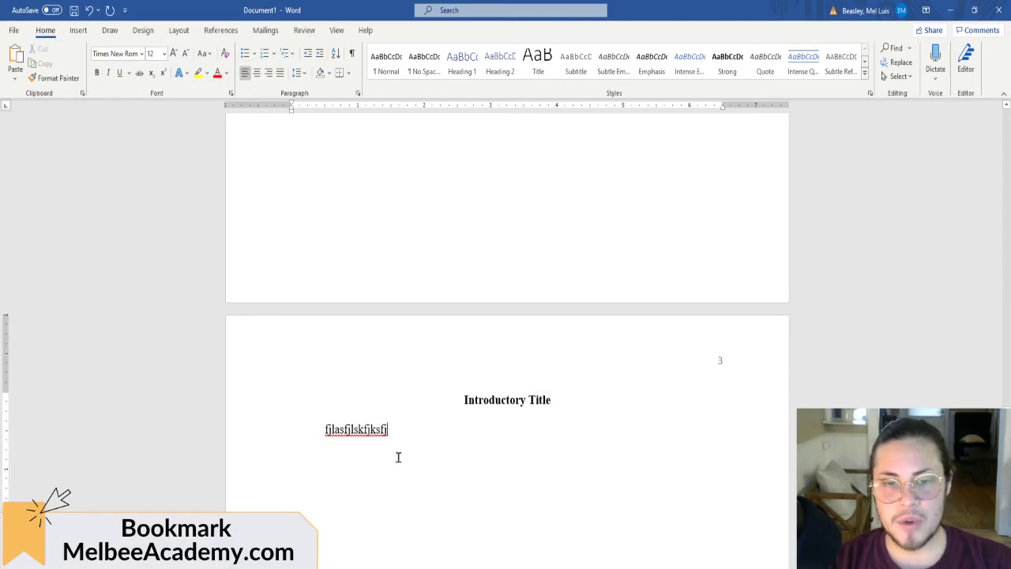
Step: Confirm 'Introductory Title' is bold and the body line is plain and left-aligned
scroll(398, 458, up, 3)
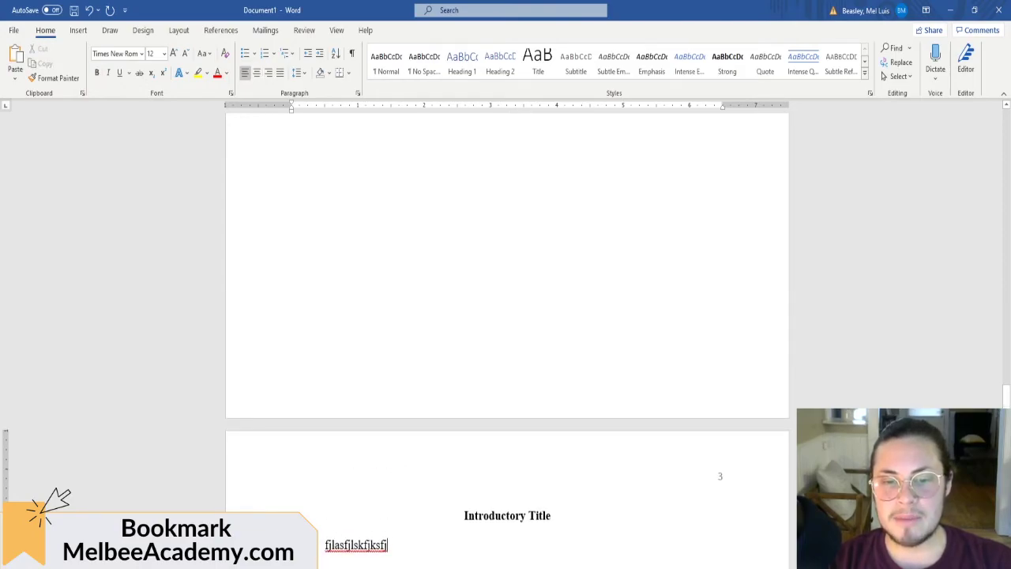
scroll(371, 546, up, 14)
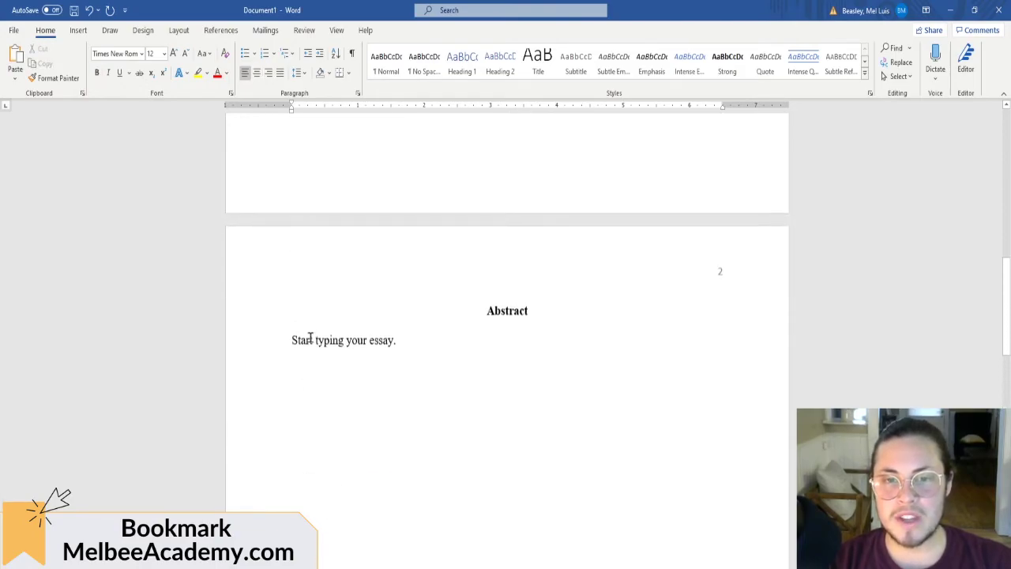
scroll(308, 427, down, 3)
scroll(309, 427, down, 14)
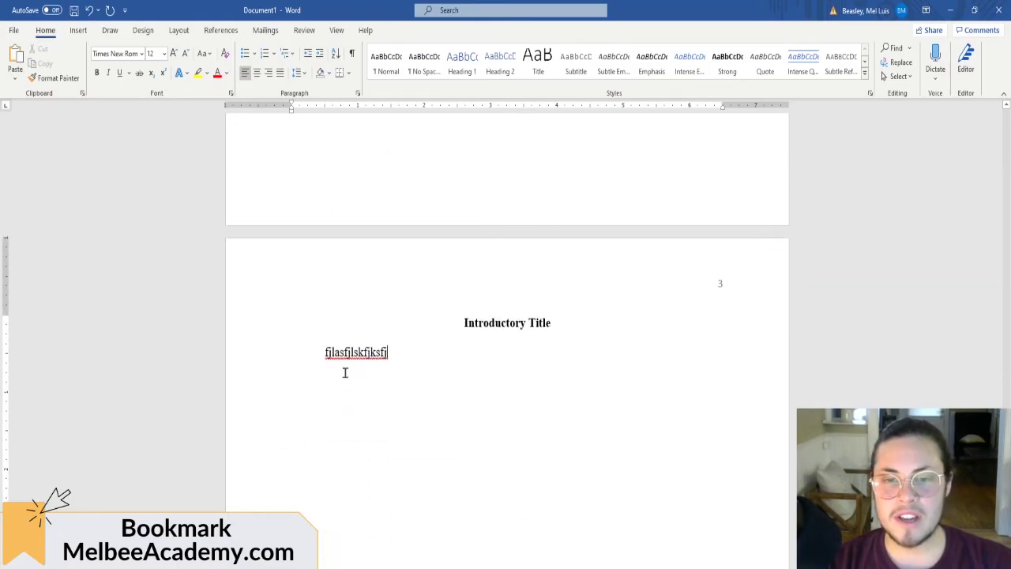
click(323, 353)
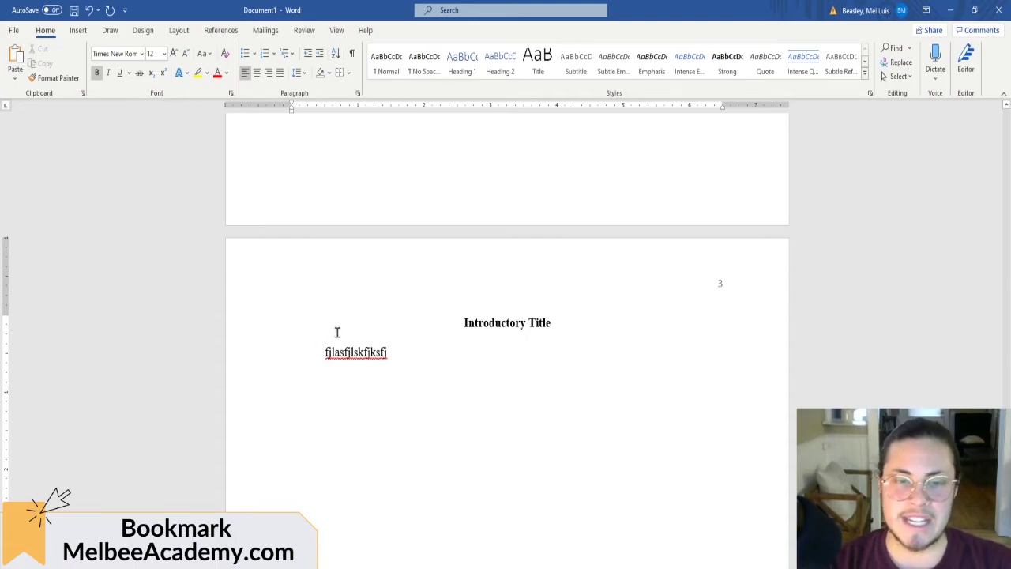
click(390, 357)
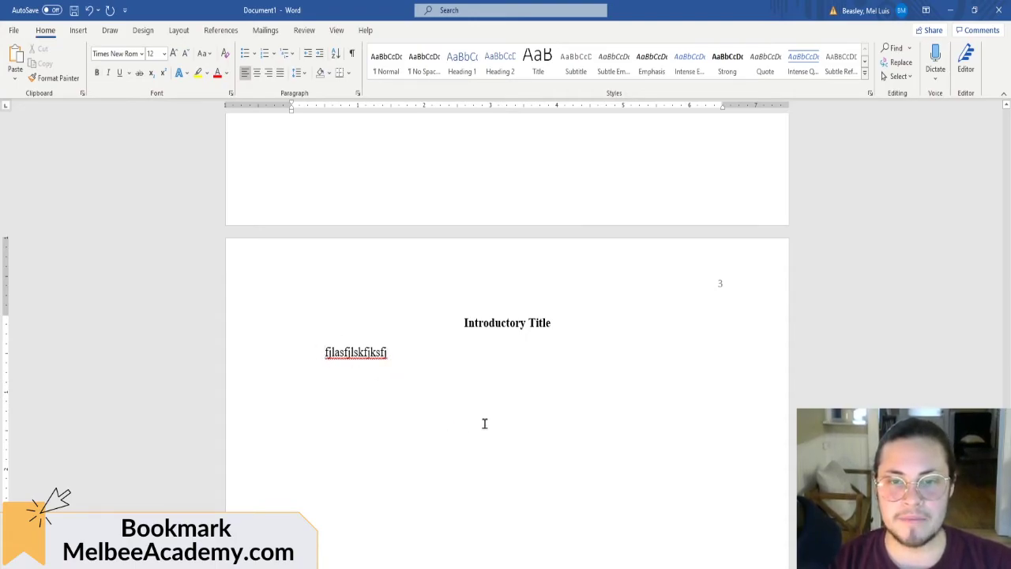
scroll(484, 356, down, 4)
scroll(483, 356, up, 6)
drag(465, 400, 557, 403)
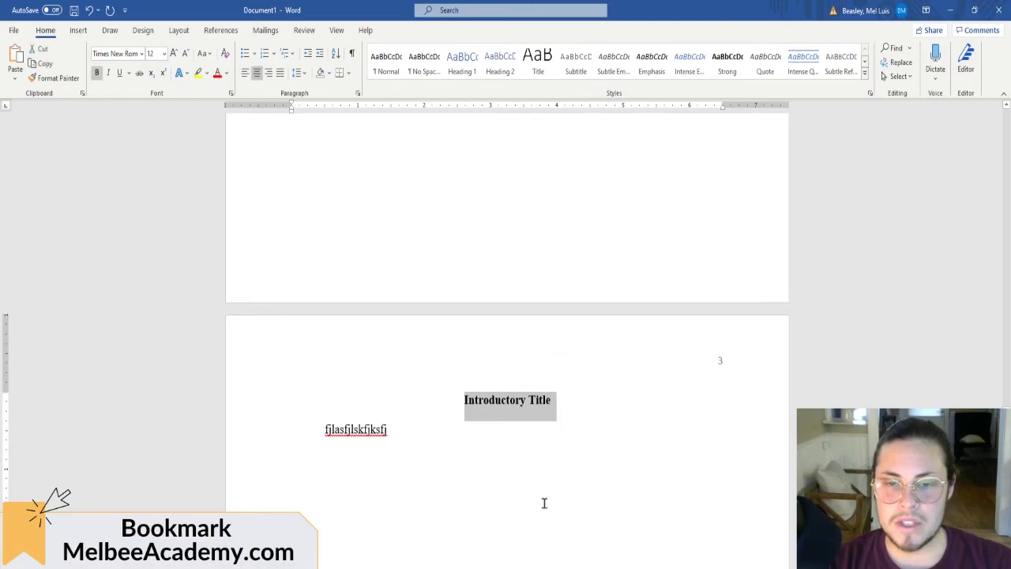
click(514, 412)
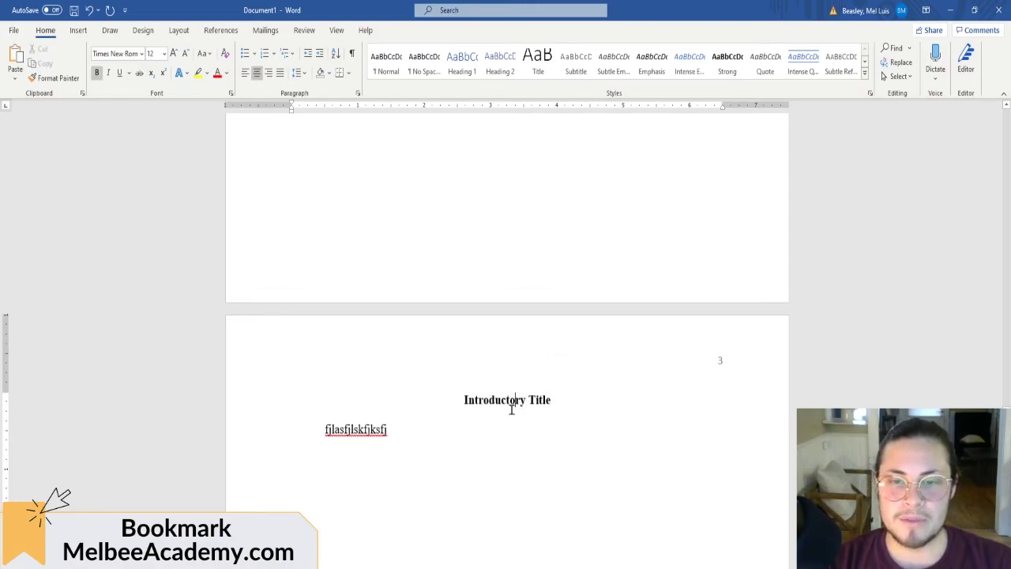
click(340, 431)
Step: Place the cursor after the abstract sentence and switch to the Google Docs sample
scroll(426, 458, up, 10)
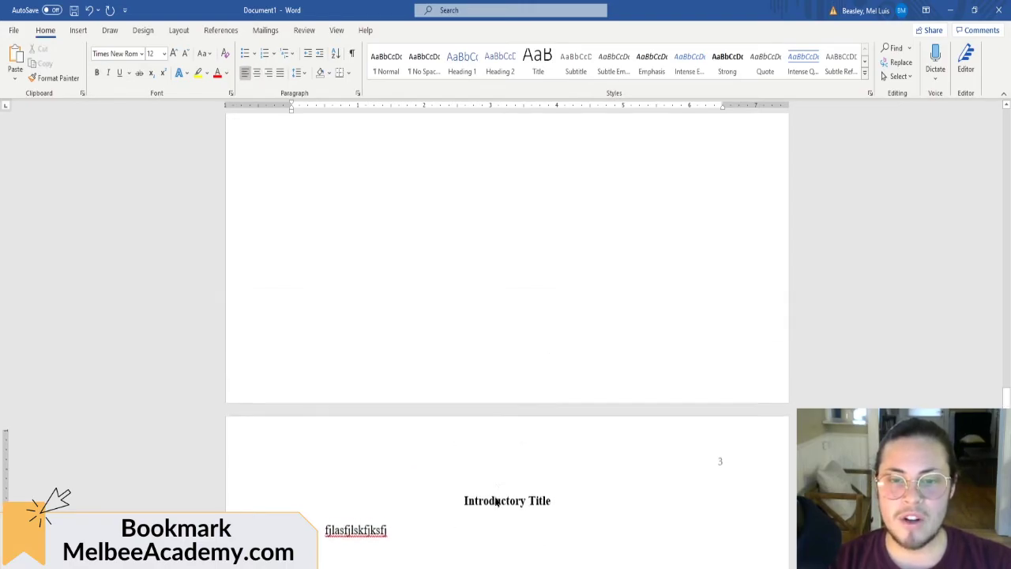
scroll(496, 496, up, 15)
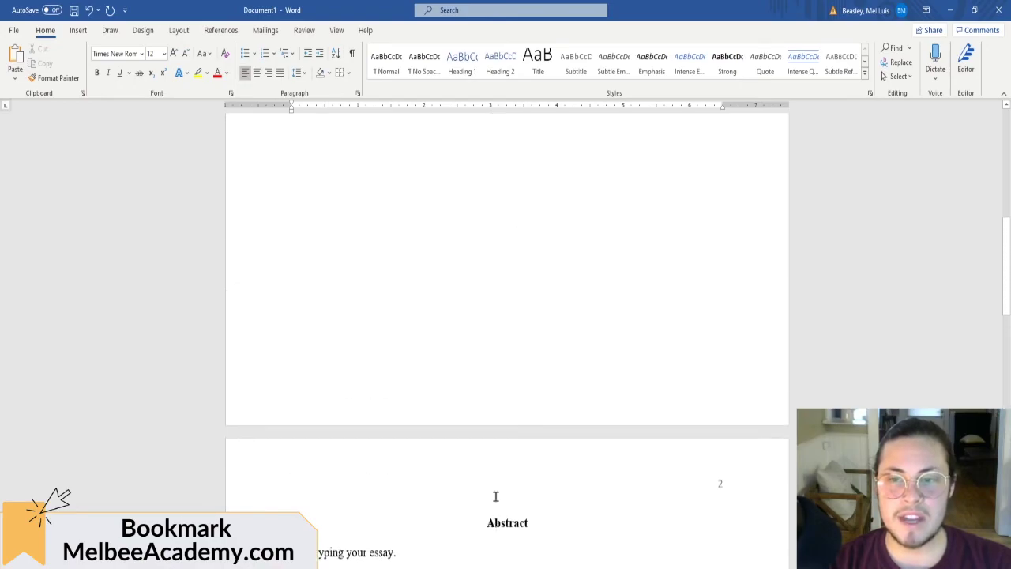
scroll(496, 489, down, 10)
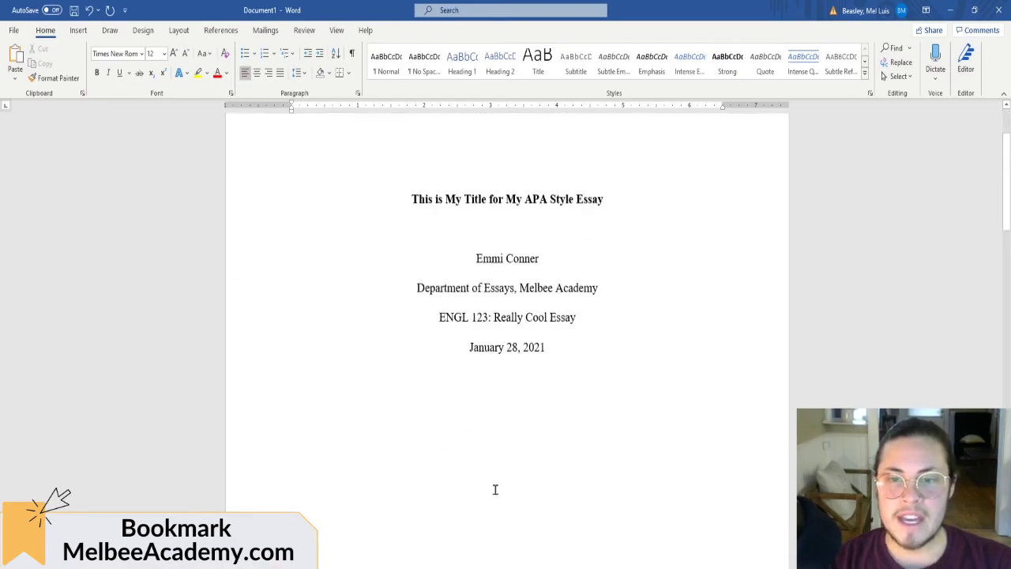
scroll(495, 488, down, 5)
scroll(496, 488, up, 2)
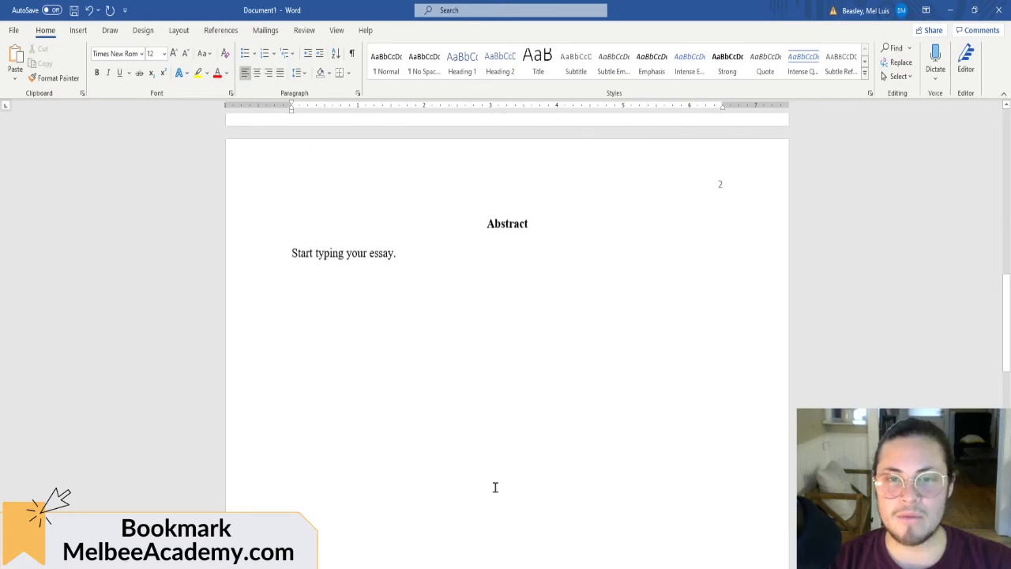
click(398, 256)
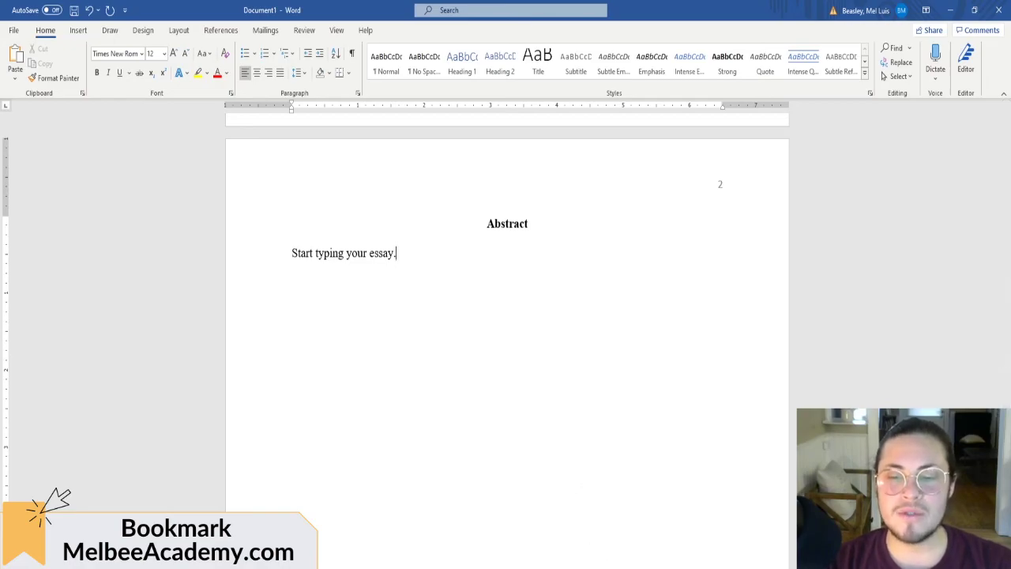
click(641, 556)
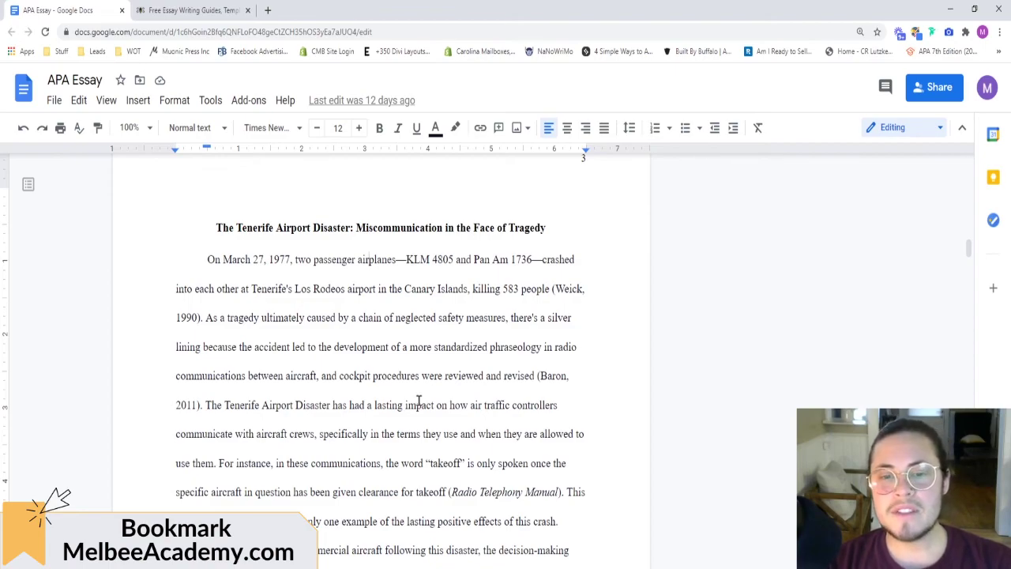
Step: Scroll through the Google Docs sample essay and back up to its first page
scroll(418, 401, down, 3)
scroll(418, 401, up, 3)
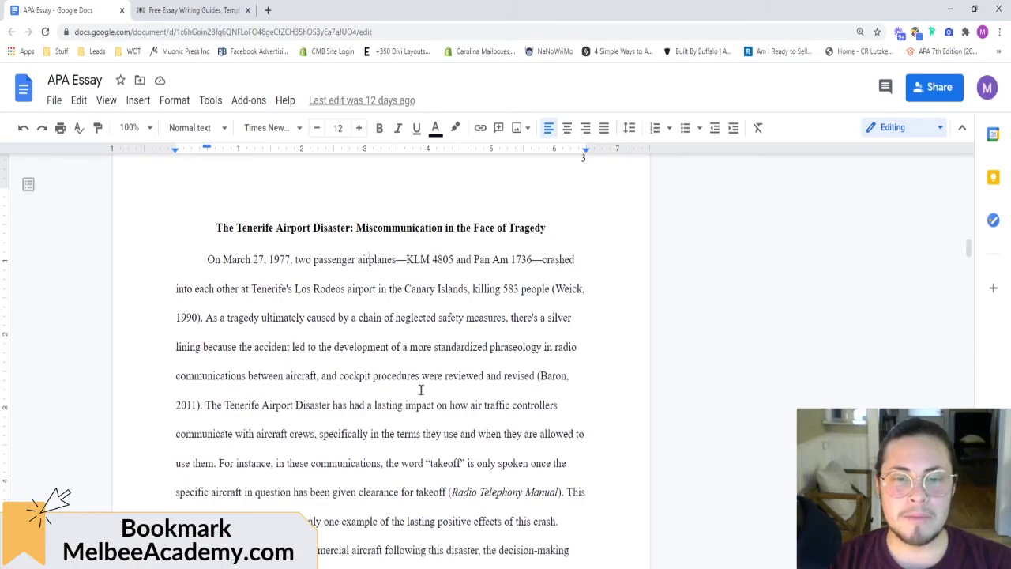
scroll(402, 475, down, 5)
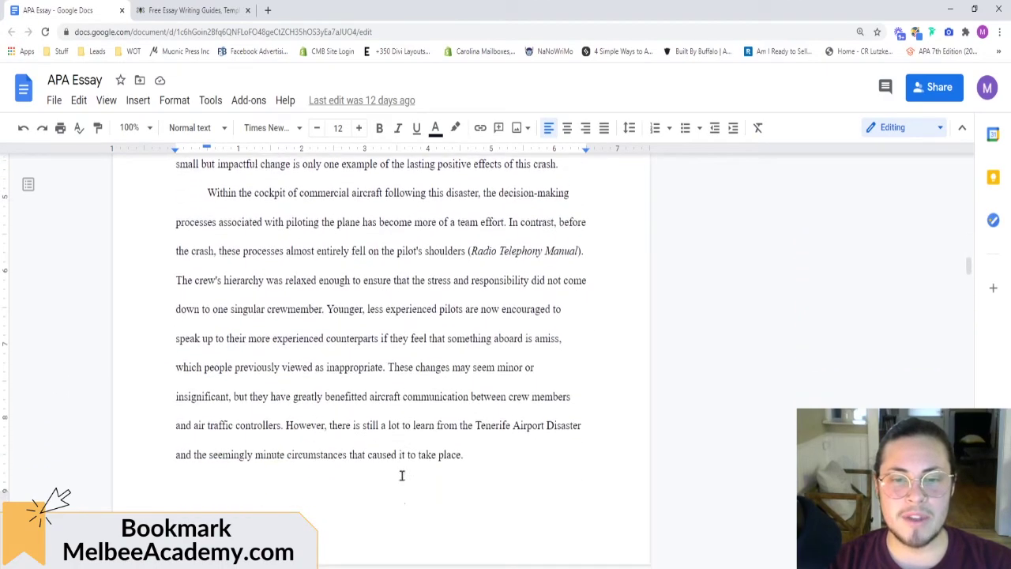
scroll(401, 475, down, 3)
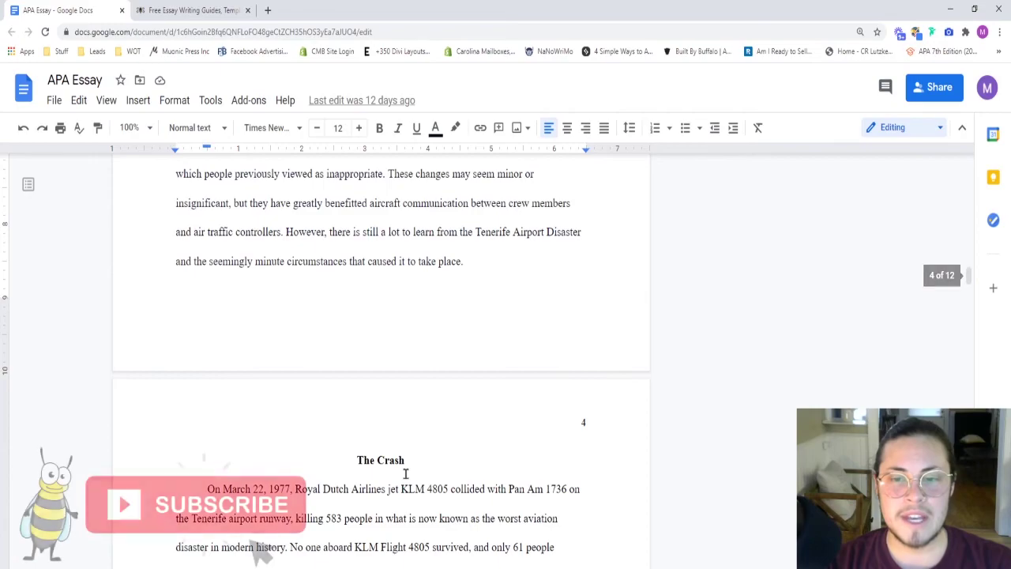
scroll(405, 474, down, 6)
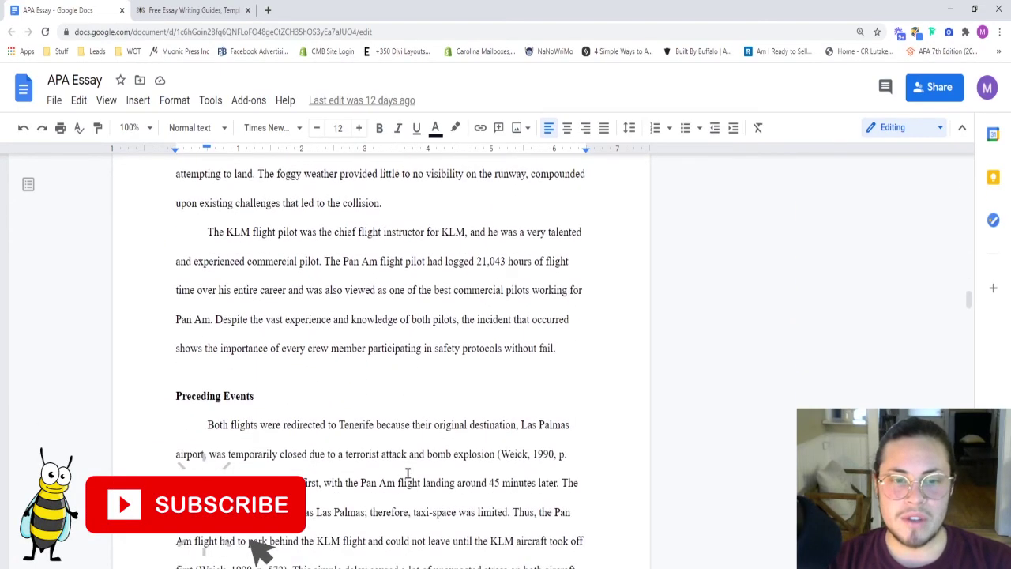
scroll(408, 472, up, 7)
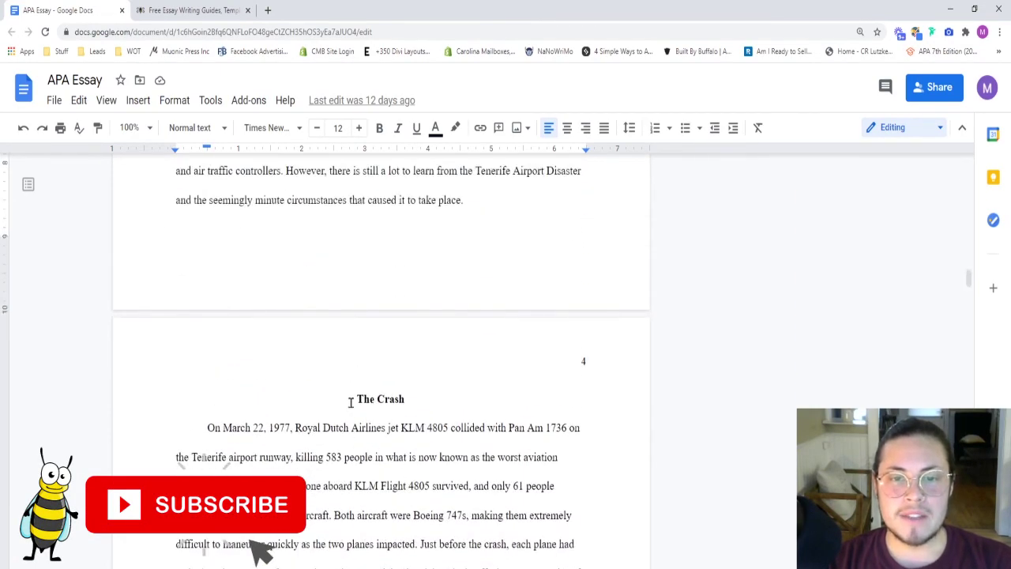
scroll(429, 425, down, 6)
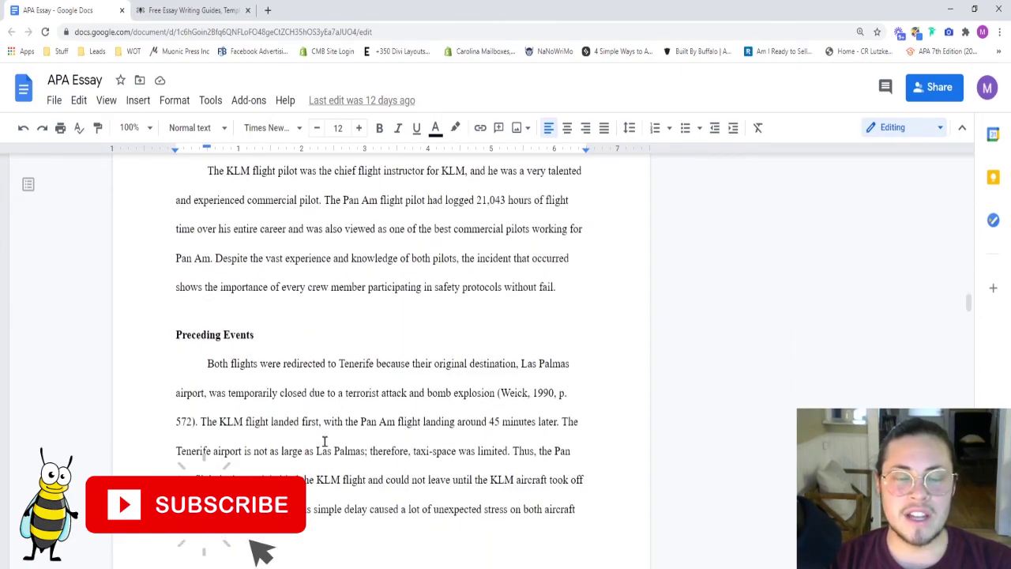
scroll(325, 447, down, 10)
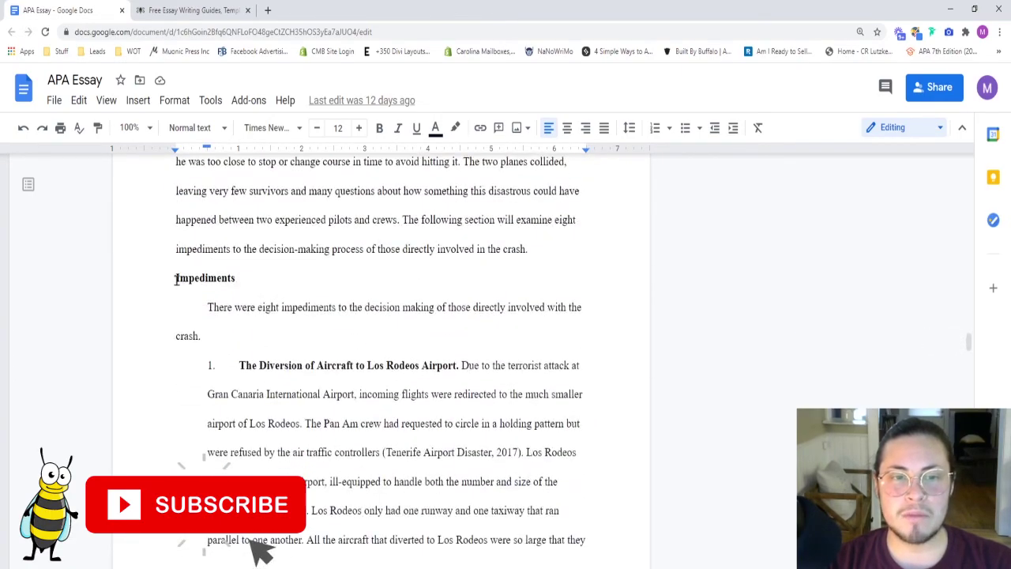
scroll(444, 403, down, 2)
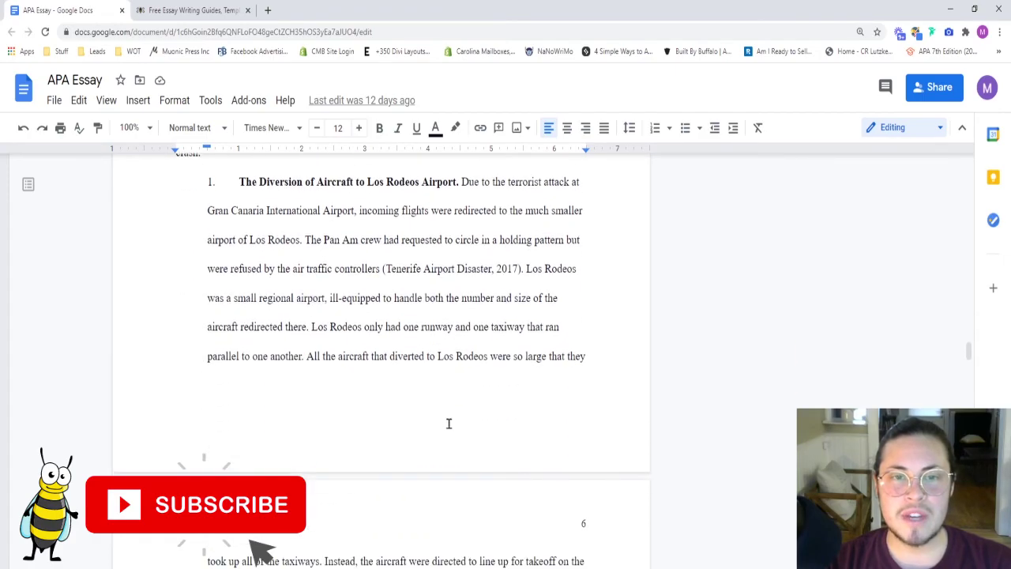
scroll(449, 421, up, 5)
scroll(449, 424, up, 20)
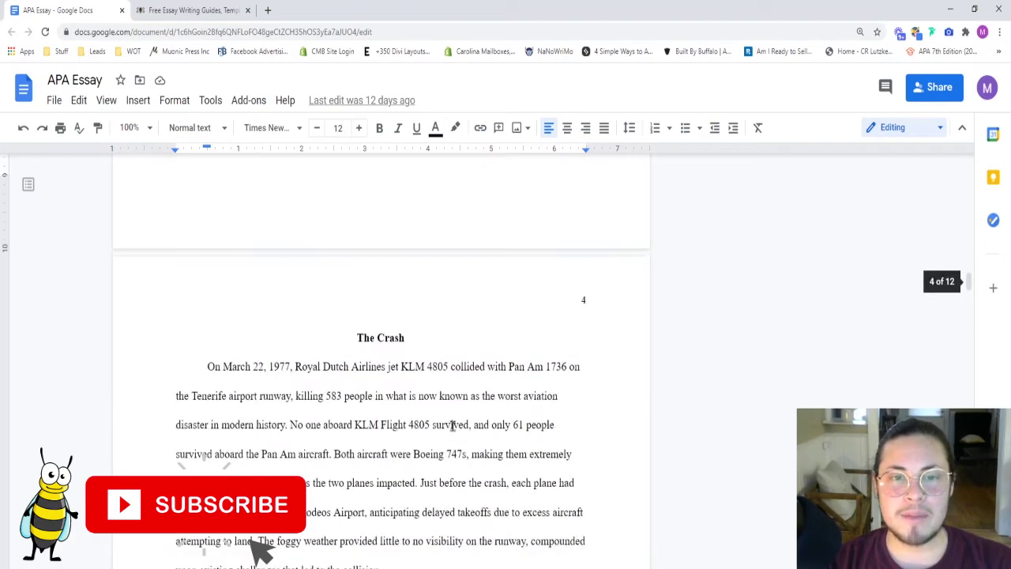
scroll(453, 427, up, 8)
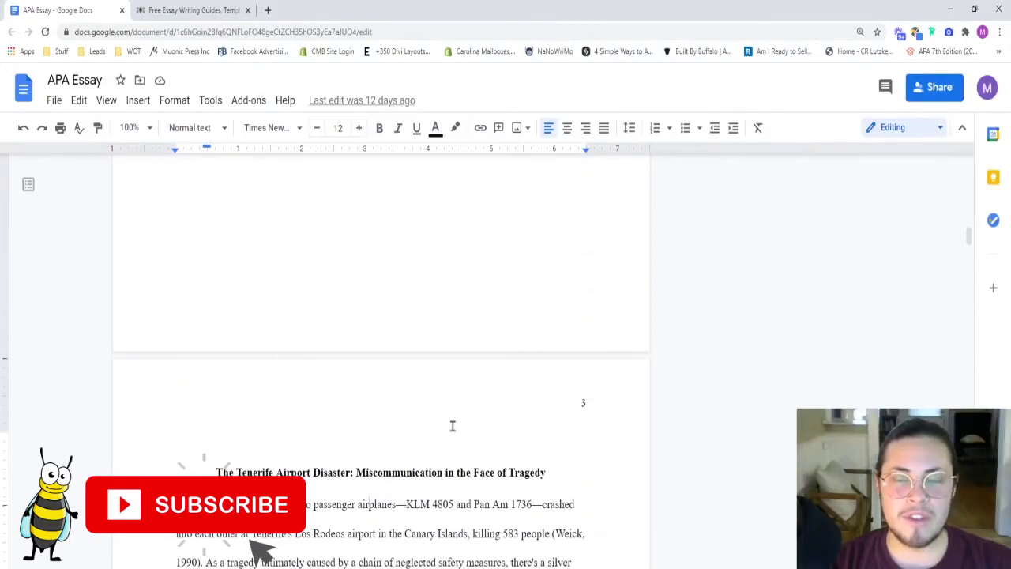
scroll(453, 427, up, 8)
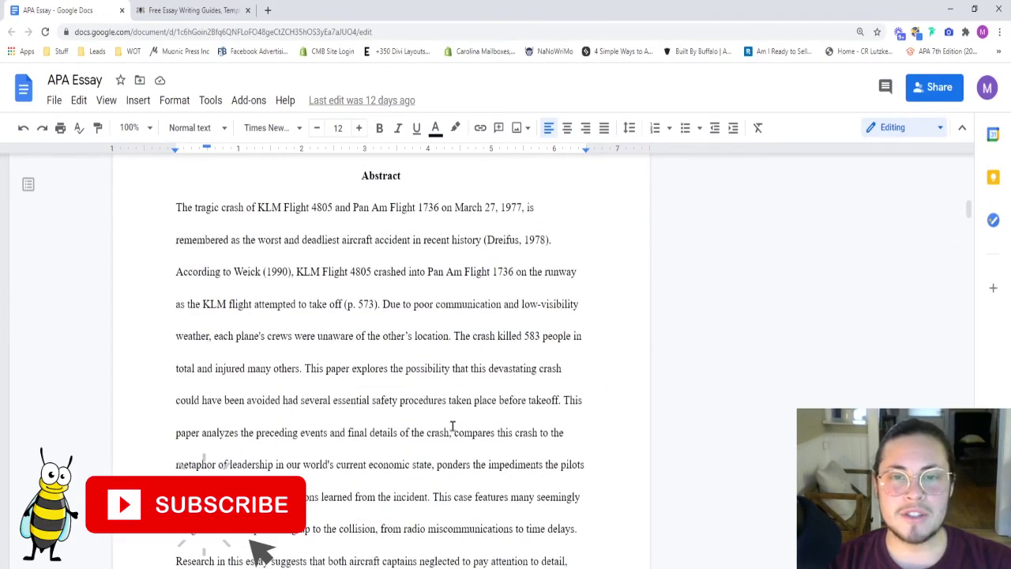
scroll(450, 434, up, 6)
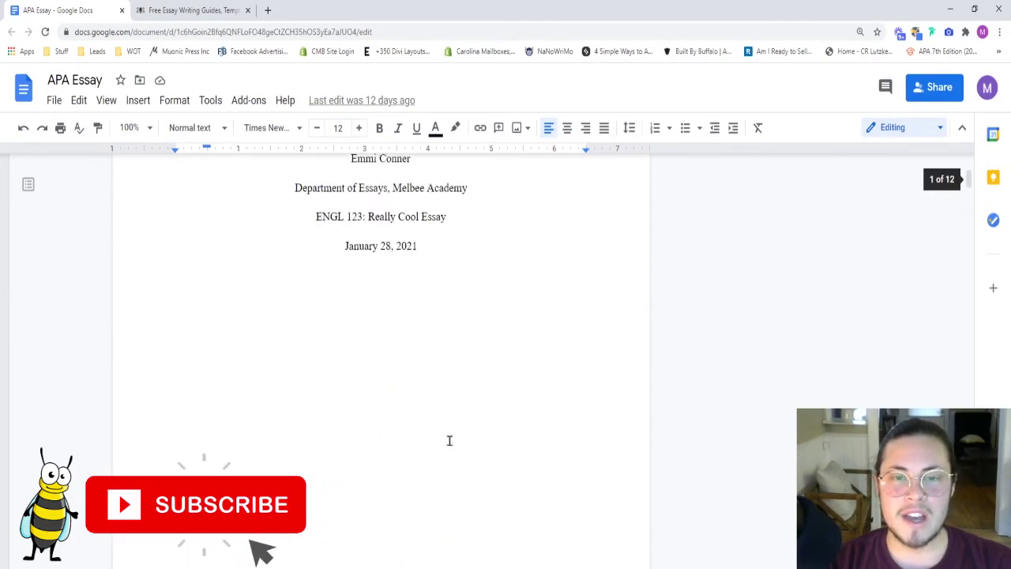
scroll(449, 440, up, 1)
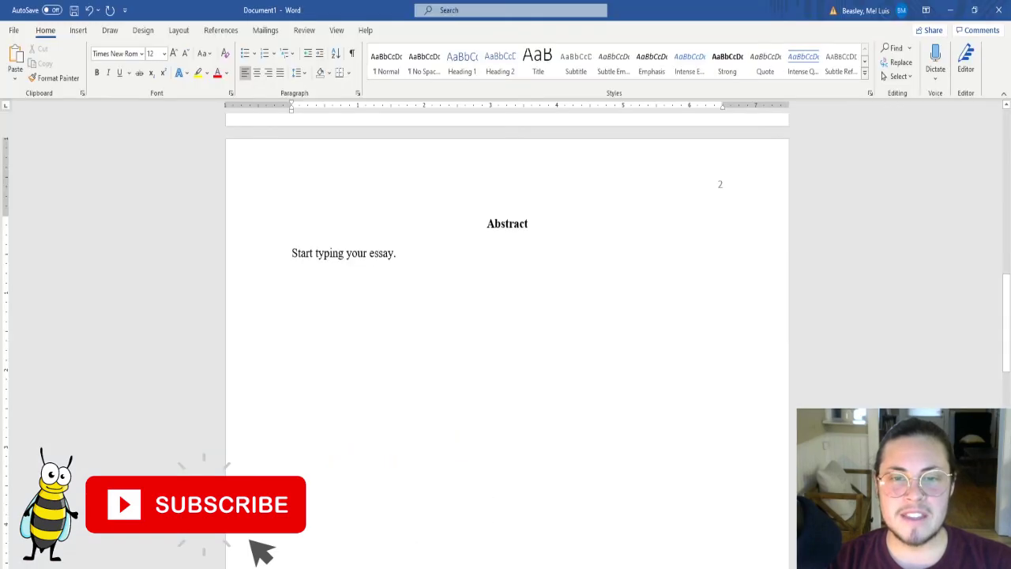
scroll(501, 495, up, 10)
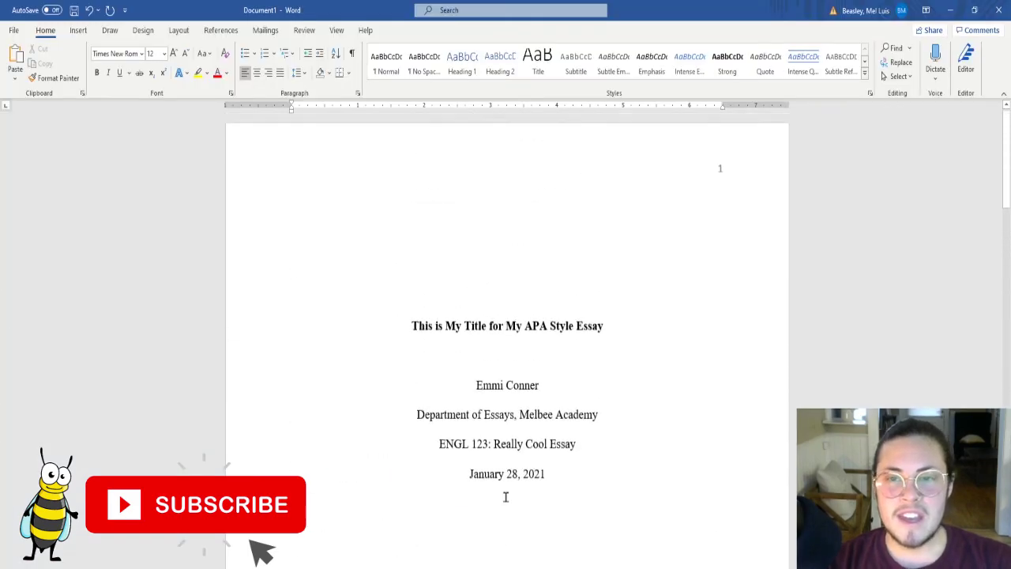